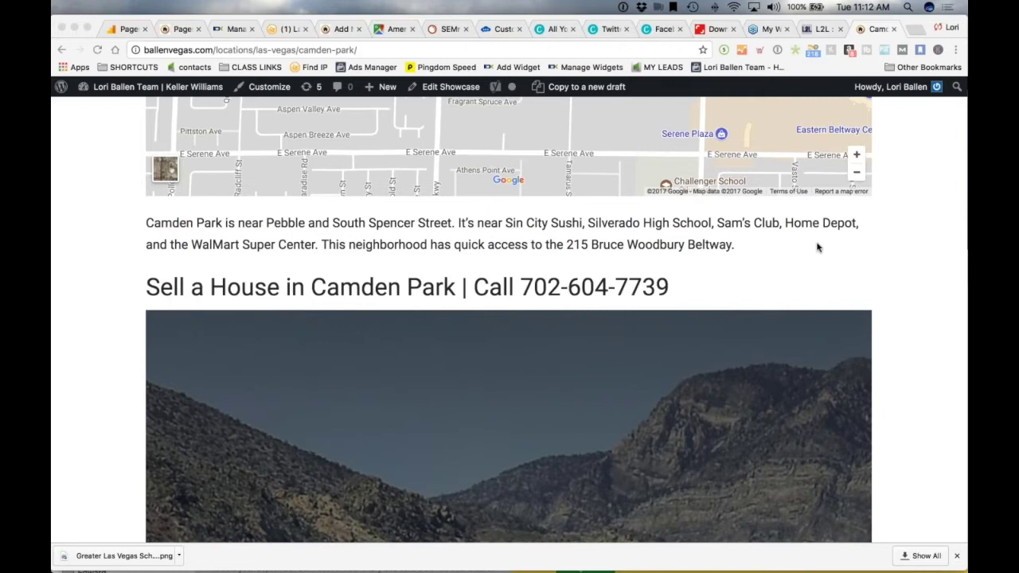
# Scroll through the Camden Park page's valuation banner and form to the footer, then back up to the map
pyautogui.scroll(-2, 377, 254)
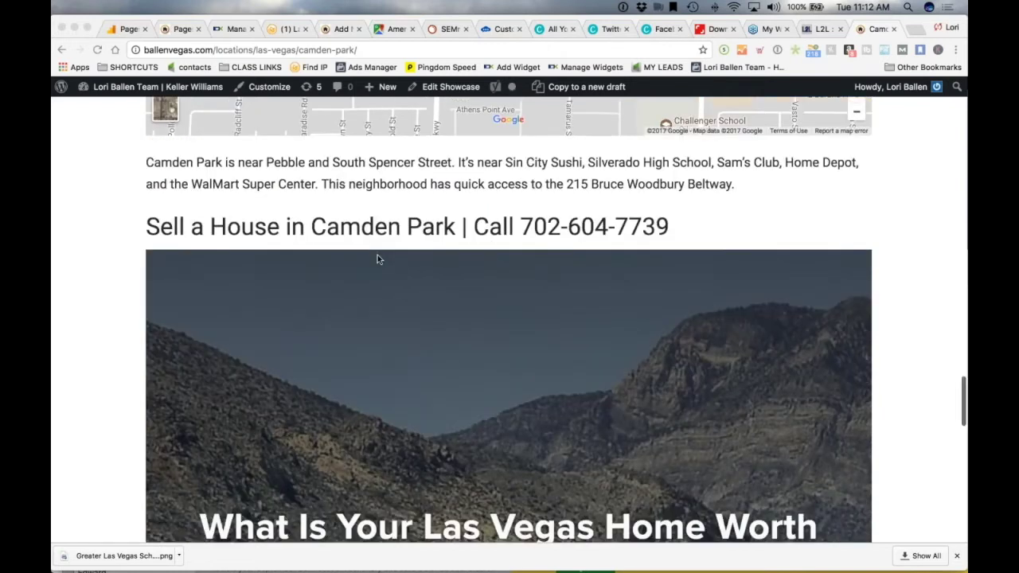
pyautogui.scroll(-1, 377, 255)
pyautogui.scroll(-10, 131, 251)
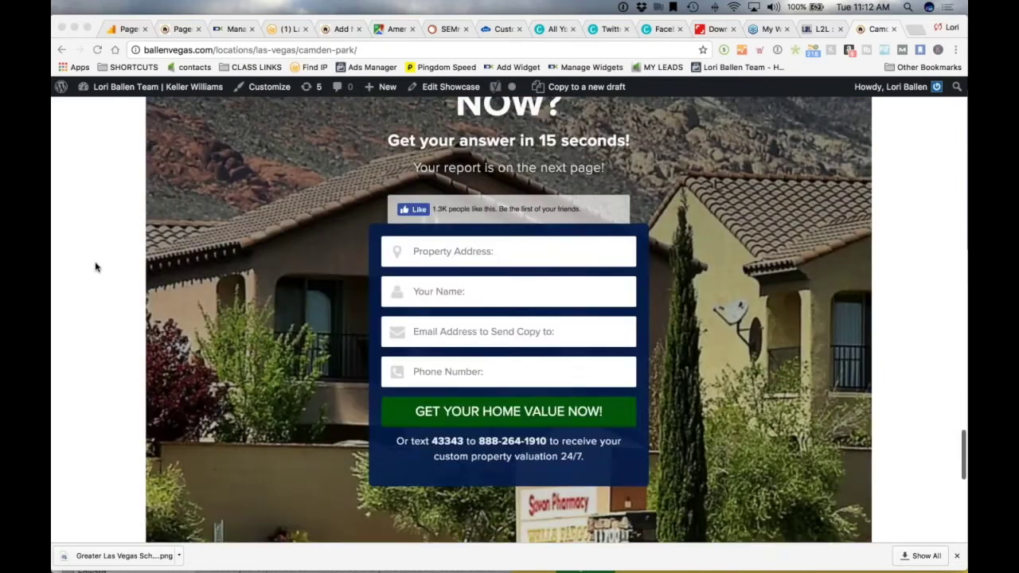
pyautogui.scroll(-3, 60, 261)
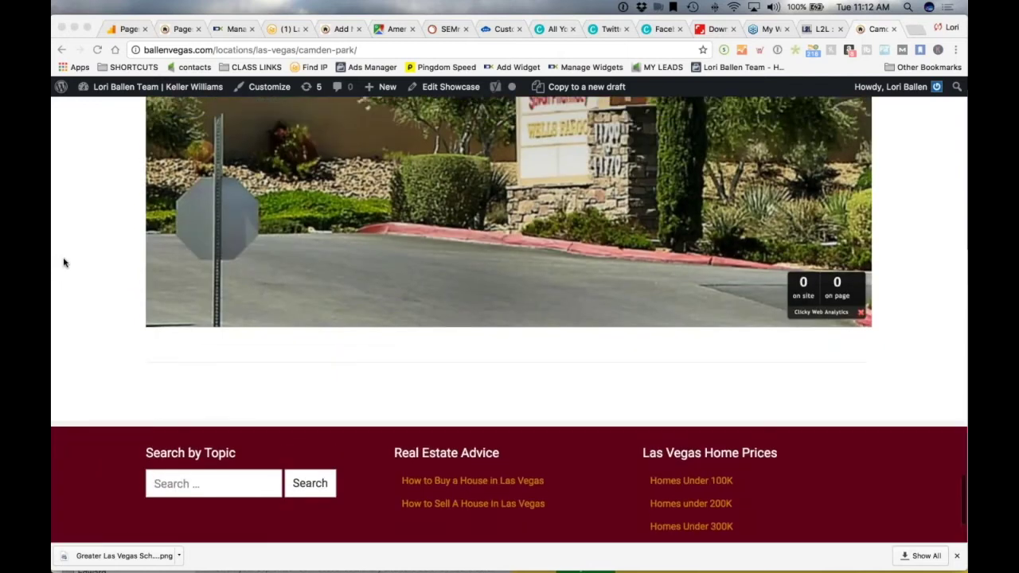
pyautogui.scroll(10, 62, 263)
pyautogui.scroll(5, 65, 263)
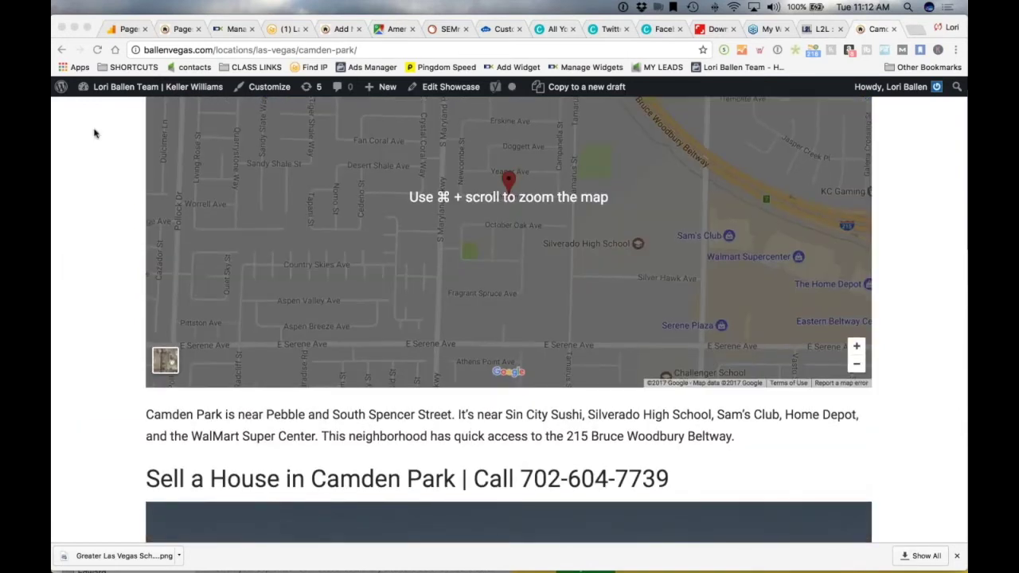
# Open a new Showcase draft from the admin bar in a separate browser tab
pyautogui.moveTo(383, 88)
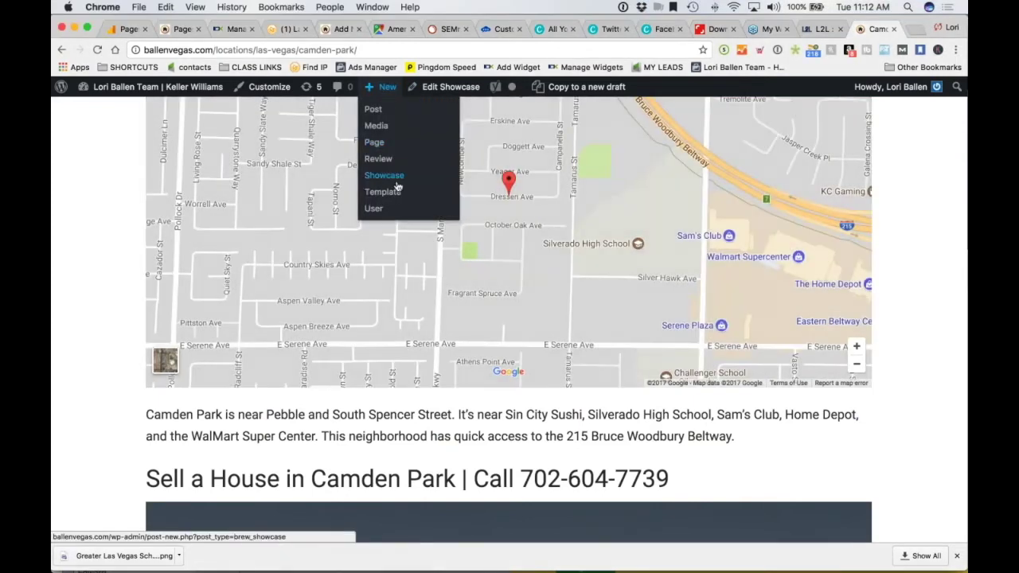
pyautogui.rightClick(398, 174)
pyautogui.click(453, 182)
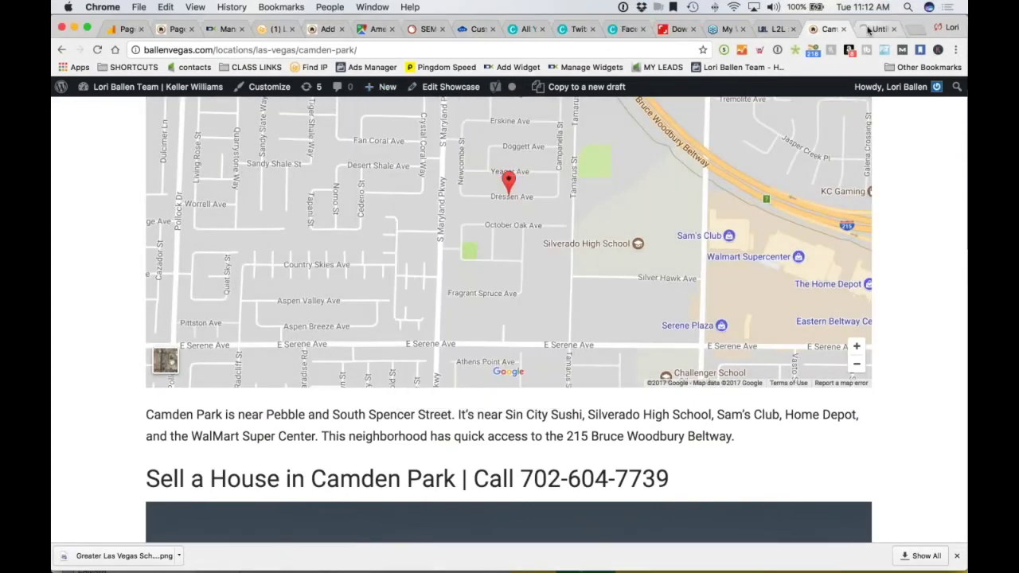
pyautogui.click(875, 29)
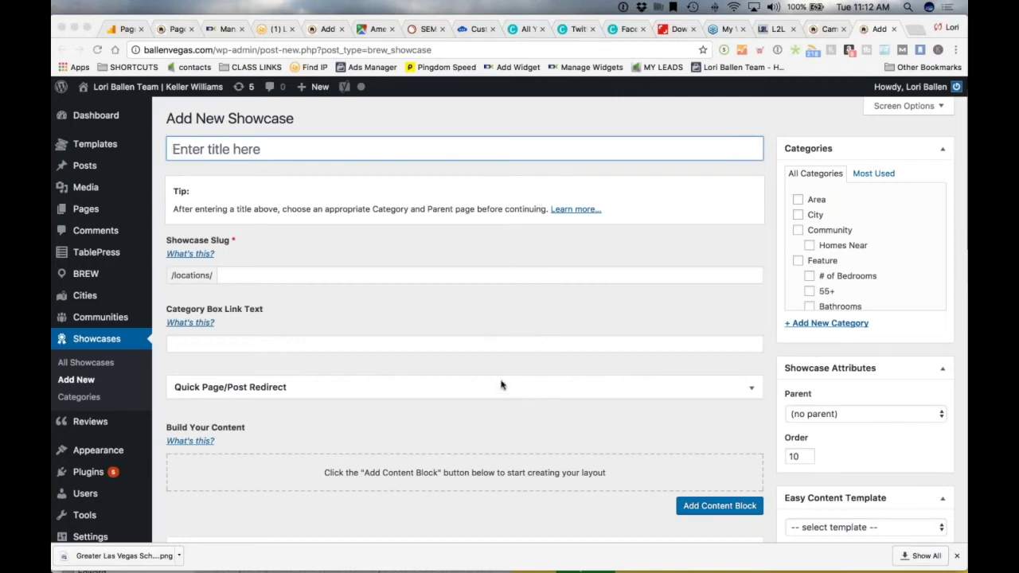
pyautogui.scroll(-3, 528, 276)
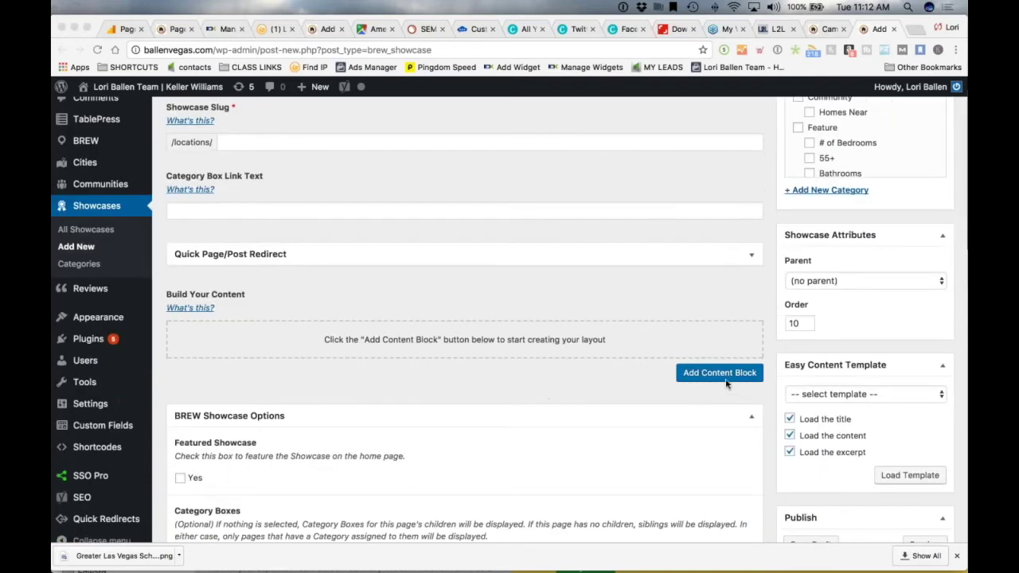
# Add a General Content block and switch its editor to Text mode
pyautogui.click(716, 379)
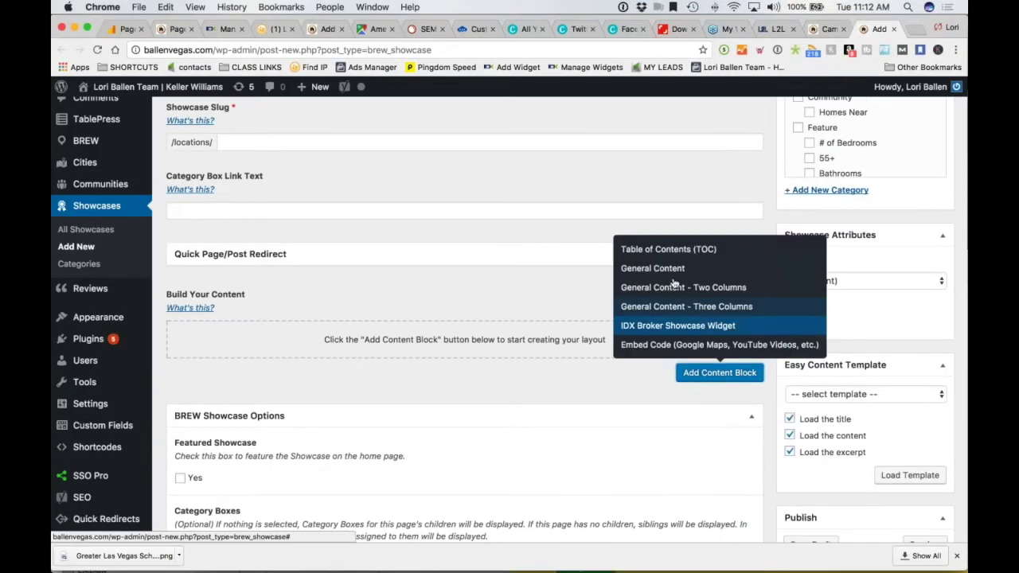
pyautogui.click(677, 269)
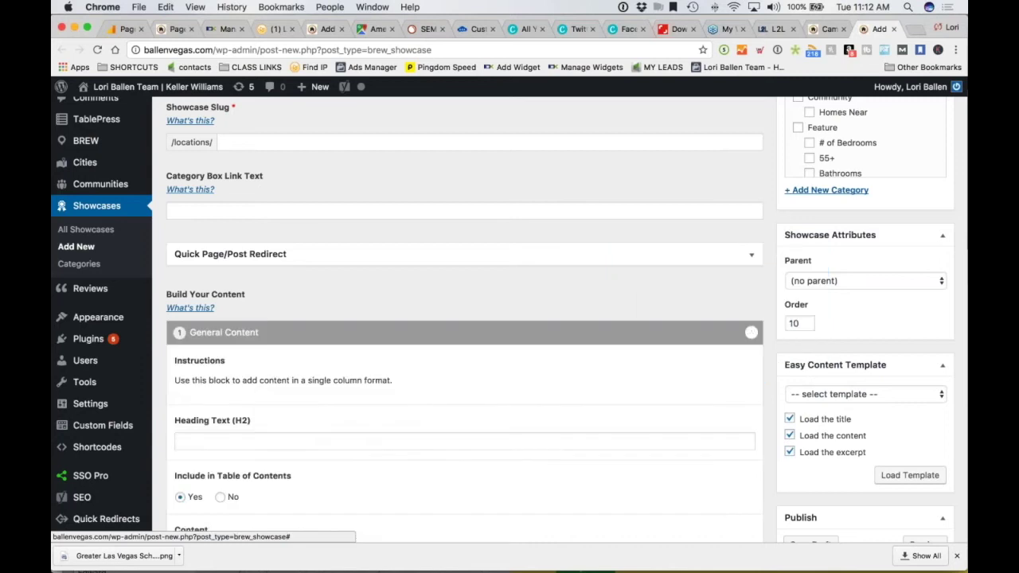
pyautogui.scroll(-2, 445, 256)
pyautogui.scroll(-5, 445, 255)
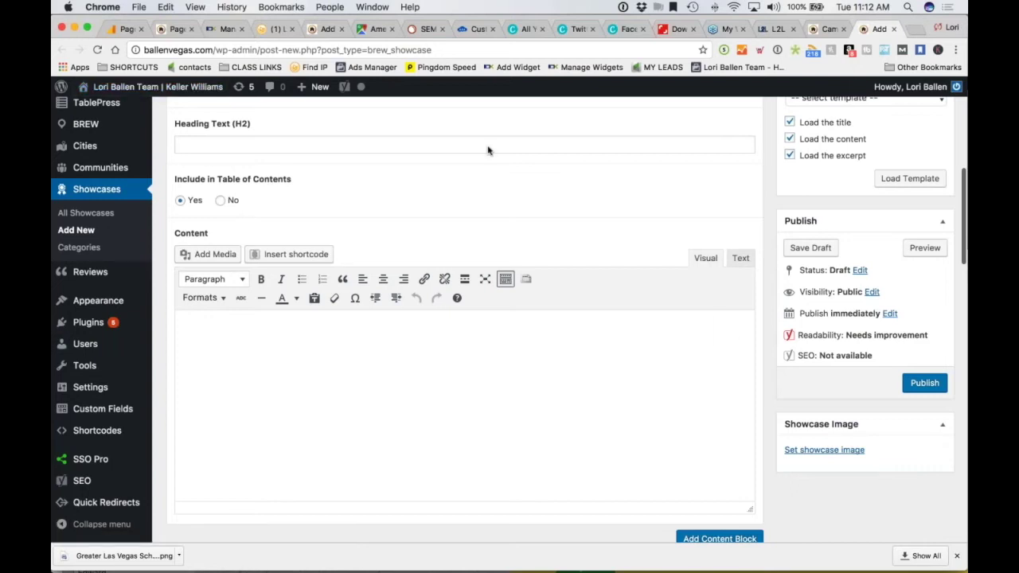
pyautogui.click(740, 259)
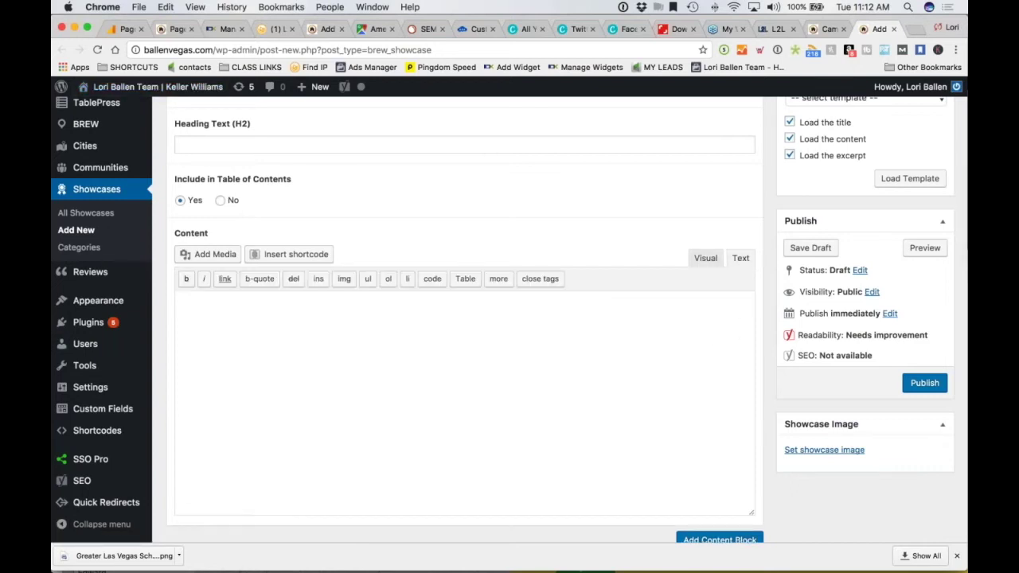
pyautogui.scroll(-1, 648, 359)
pyautogui.scroll(-3, 647, 358)
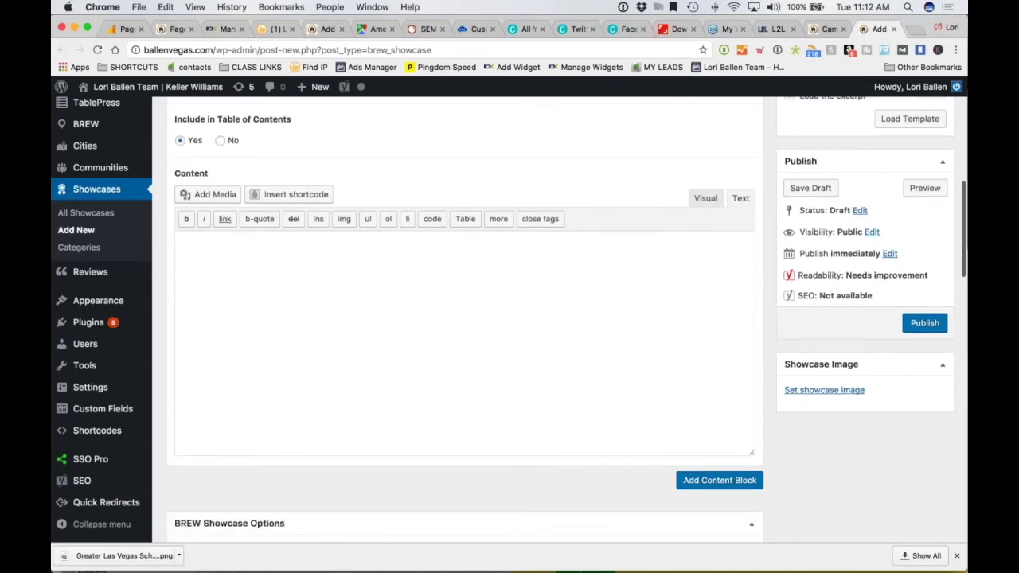
pyautogui.click(392, 279)
pyautogui.scroll(1, 414, 300)
# Remove the General Content block from the Showcase, confirming the deletion
pyautogui.scroll(5, 435, 305)
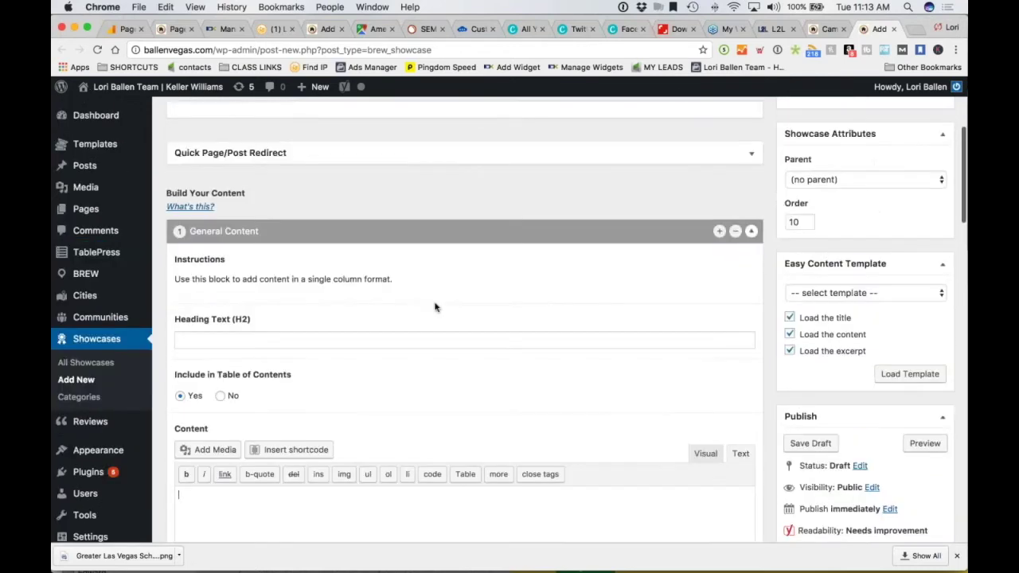
pyautogui.click(734, 231)
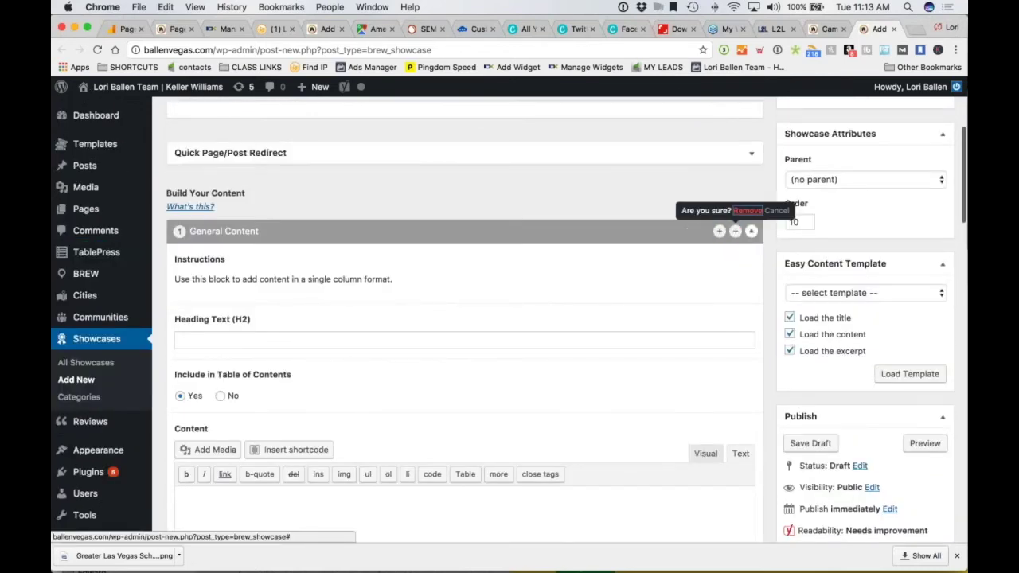
pyautogui.click(746, 210)
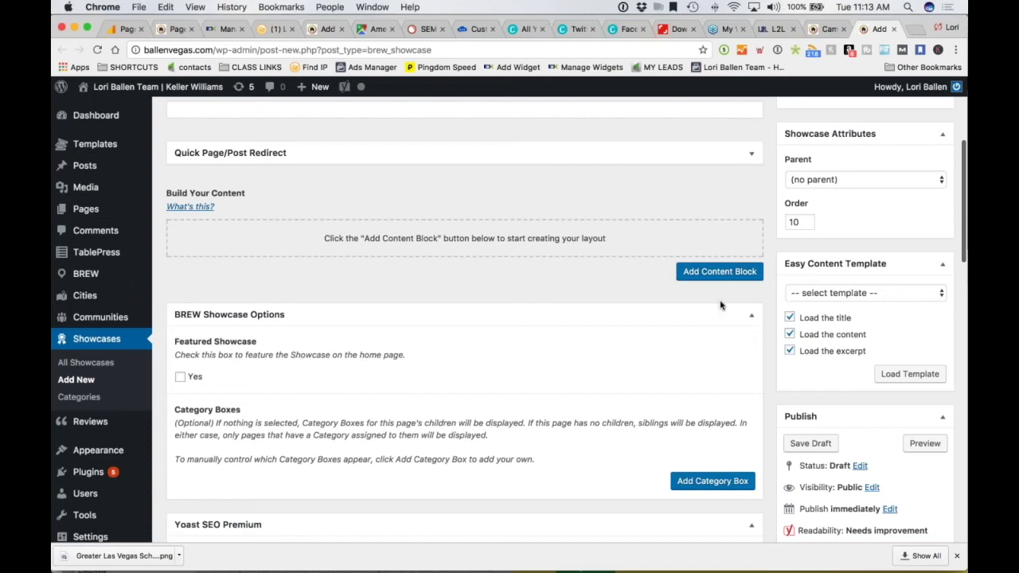
# Add an Embed Code block and put the cursor in its code box
pyautogui.click(721, 273)
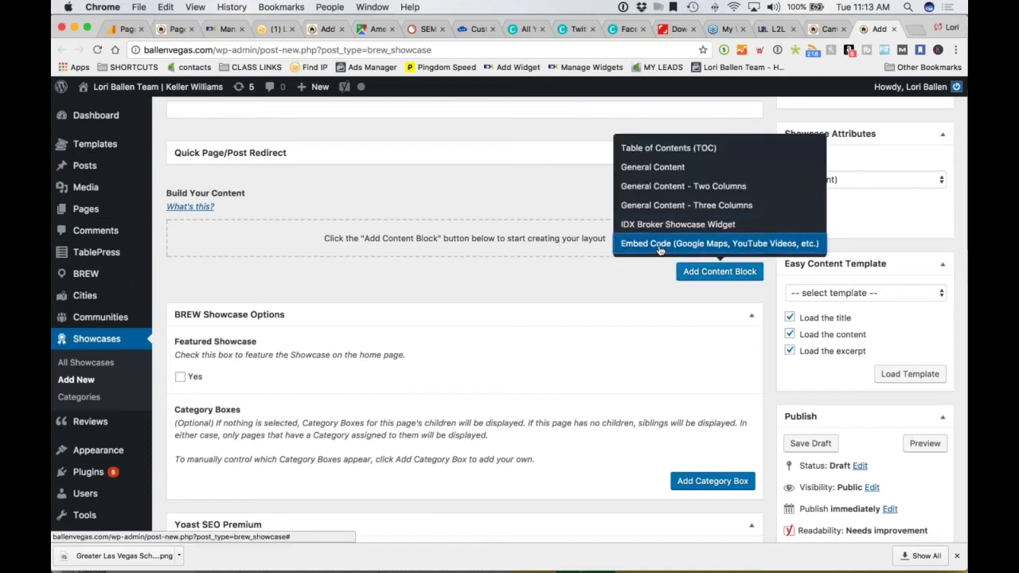
pyautogui.click(719, 244)
pyautogui.scroll(-4, 655, 323)
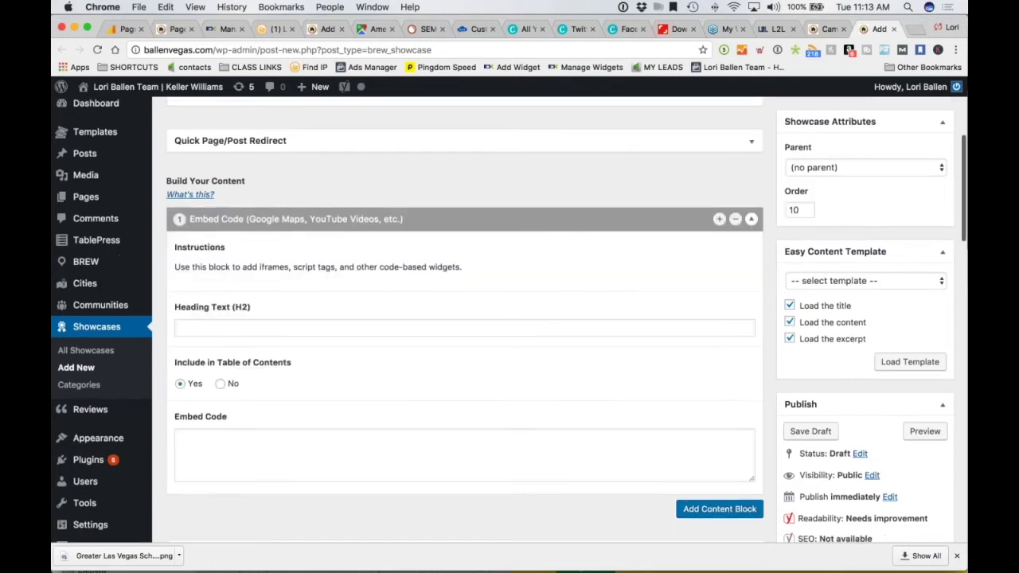
pyautogui.click(655, 323)
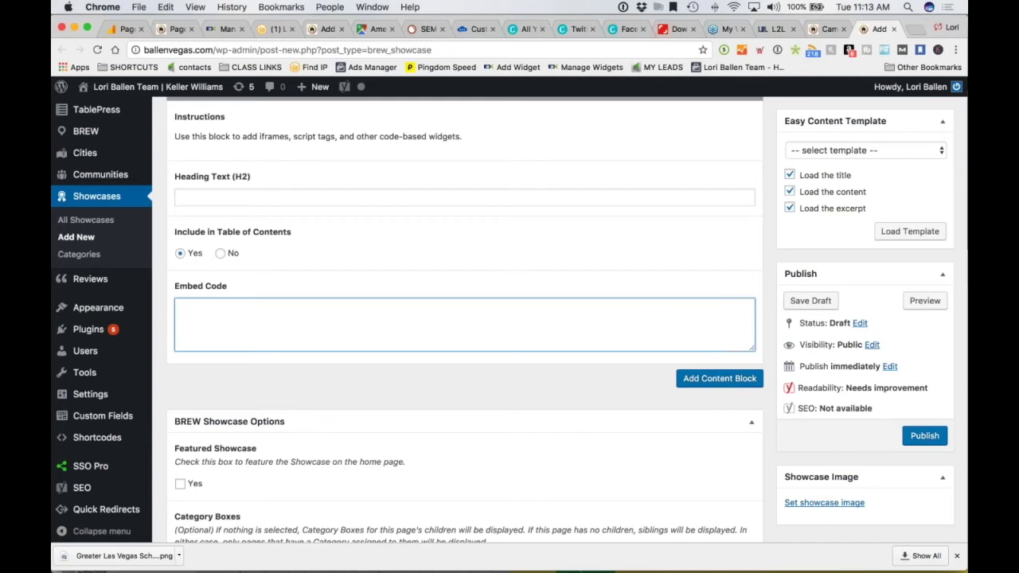
pyautogui.scroll(-1, 429, 182)
pyautogui.scroll(-2, 429, 182)
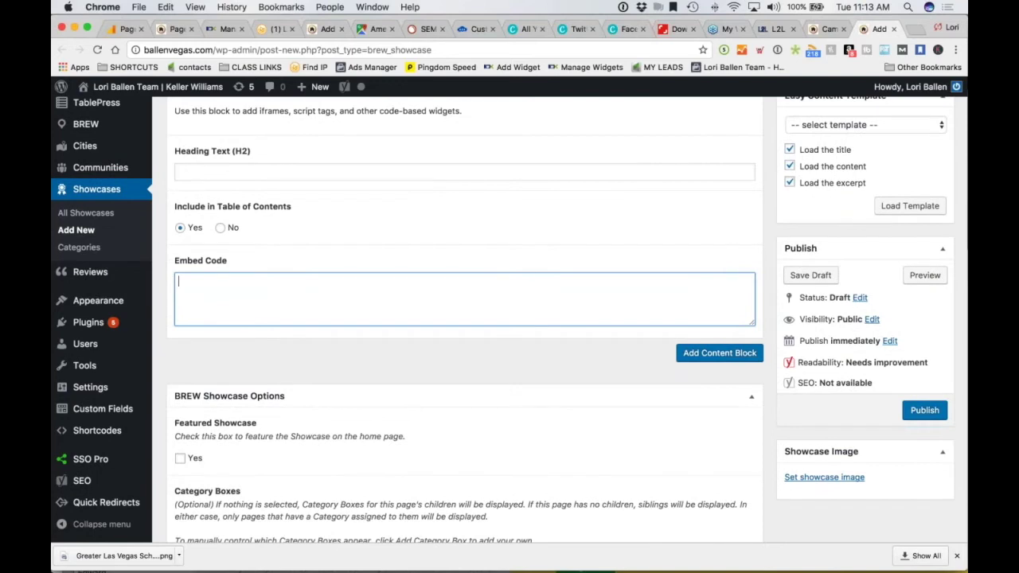
pyautogui.moveTo(876, 29); pyautogui.dragTo(828, 28)
pyautogui.click(768, 29)
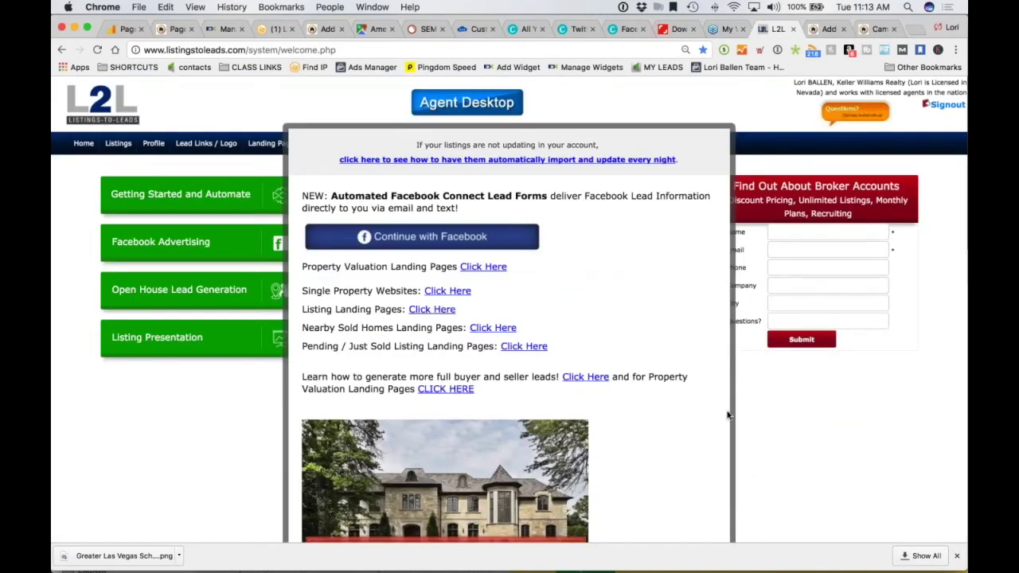
pyautogui.scroll(-3, 682, 409)
pyautogui.scroll(-10, 681, 408)
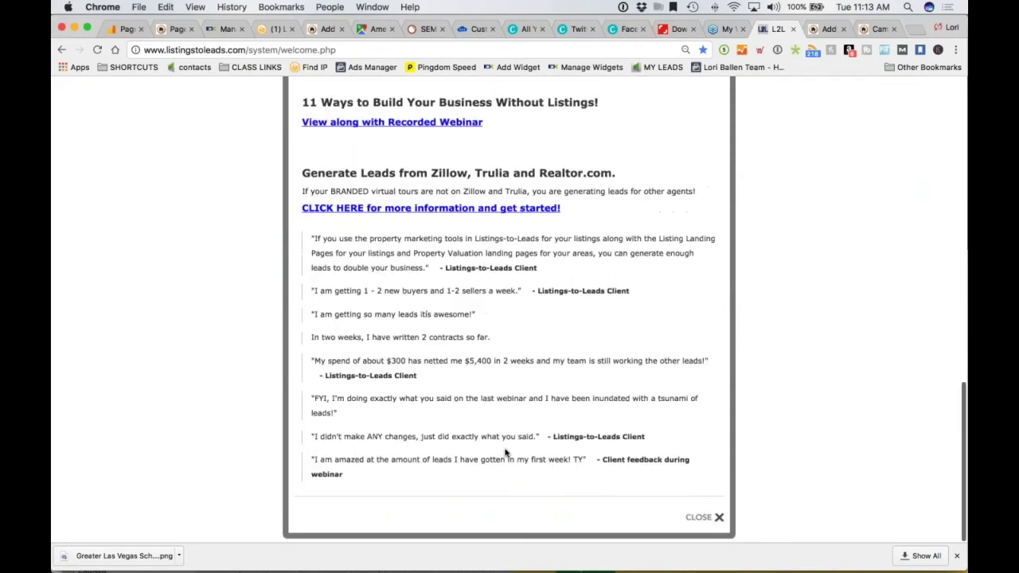
pyautogui.click(507, 454)
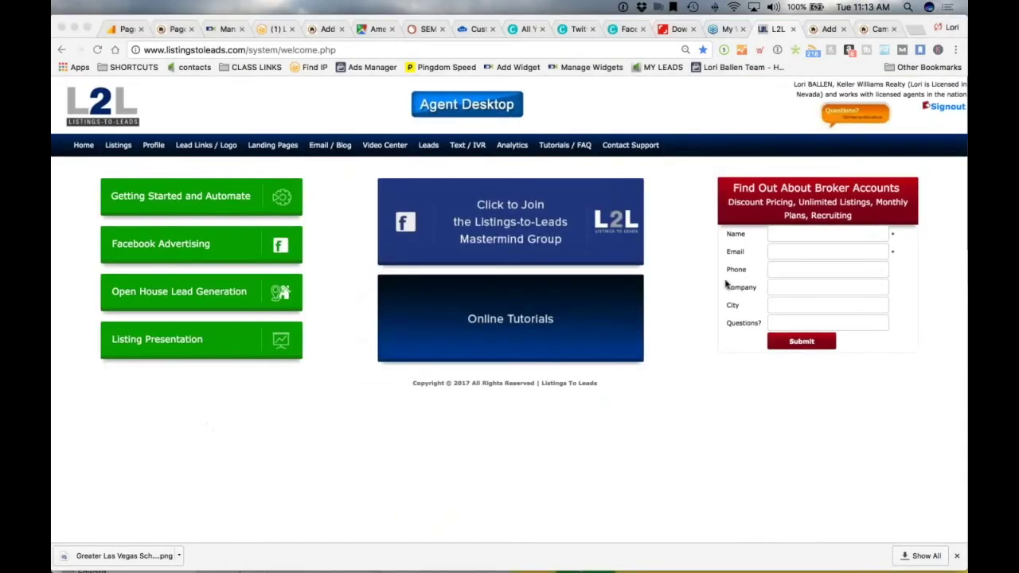
pyautogui.click(824, 29)
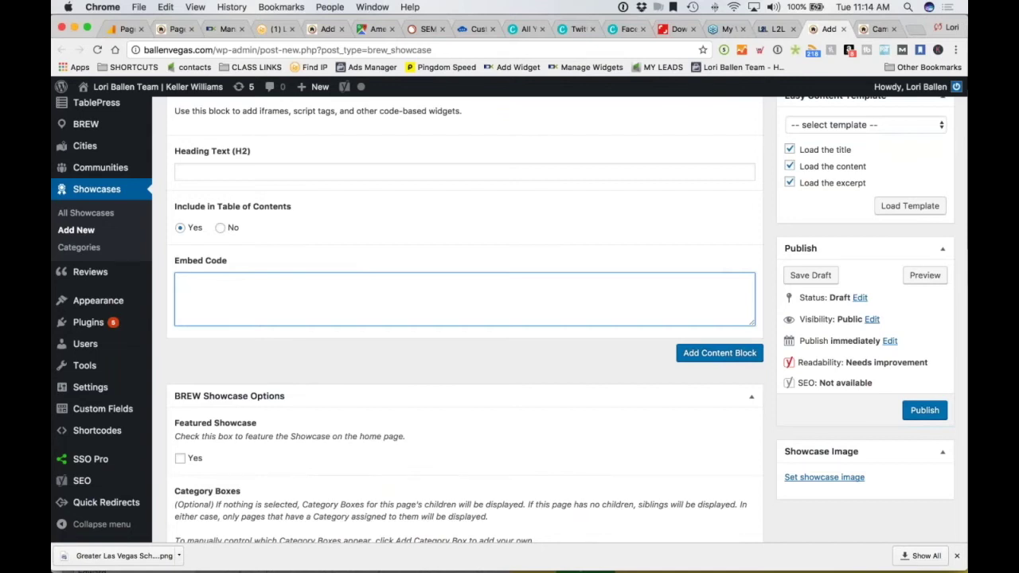
# Enter 'Find out How Much Your Camden Park House is Worth' as the block's H2 heading
pyautogui.click(210, 172)
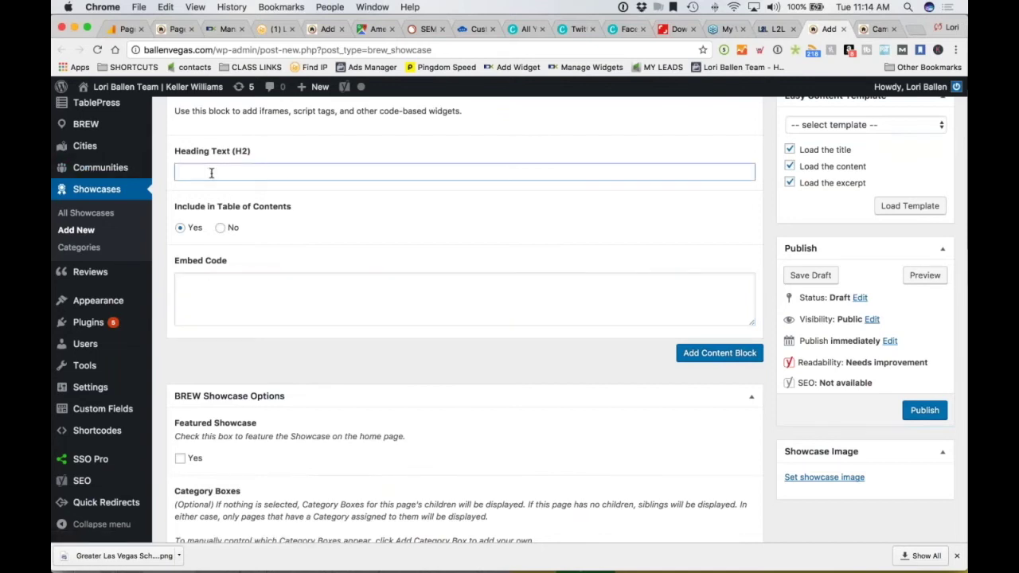
pyautogui.write('Find out How Much Your C')
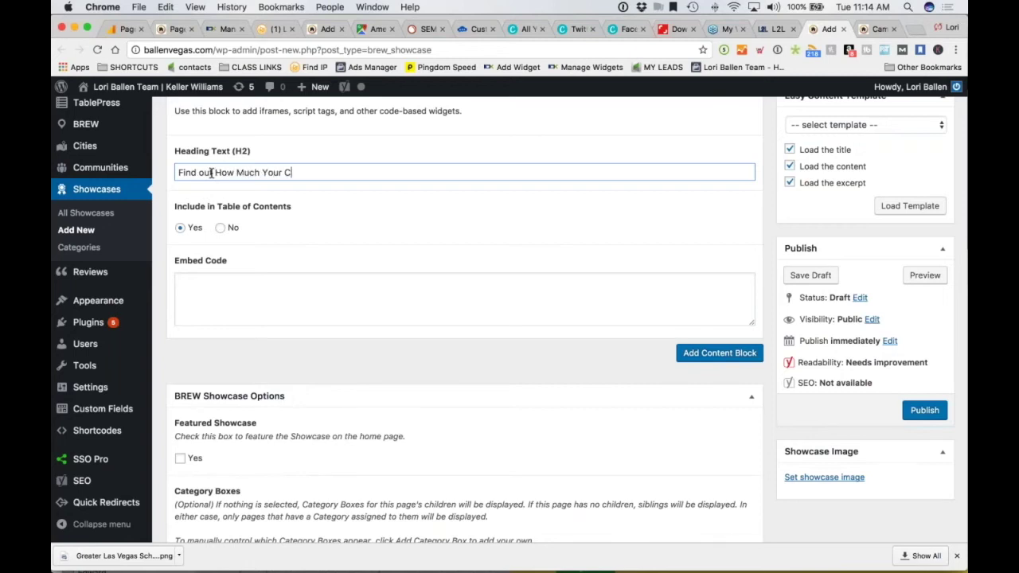
pyautogui.write('amden Park House is Worth')
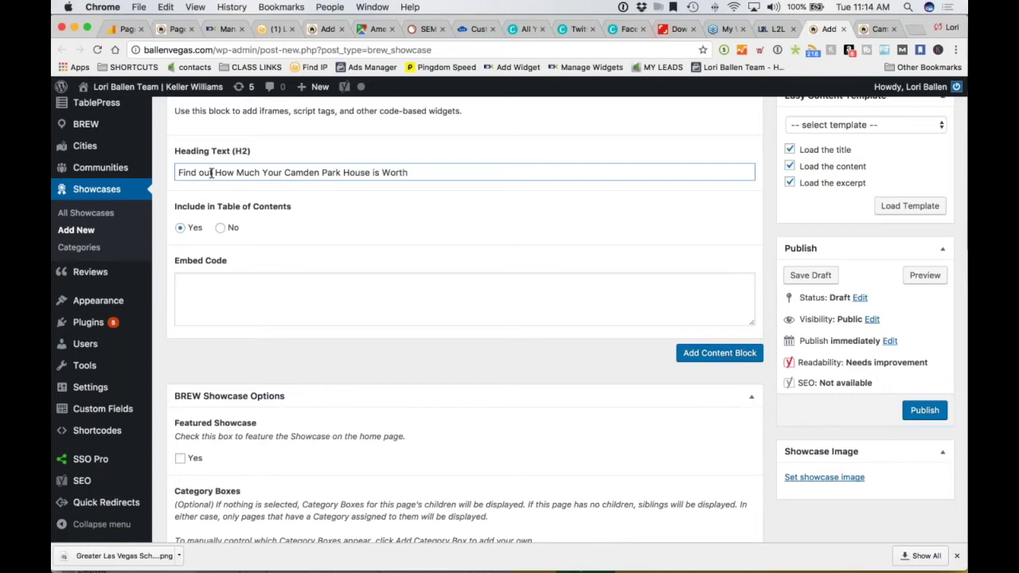
pyautogui.click(876, 29)
# Scroll the Camden Park page down to its quick links and listings section
pyautogui.scroll(15, 567, 185)
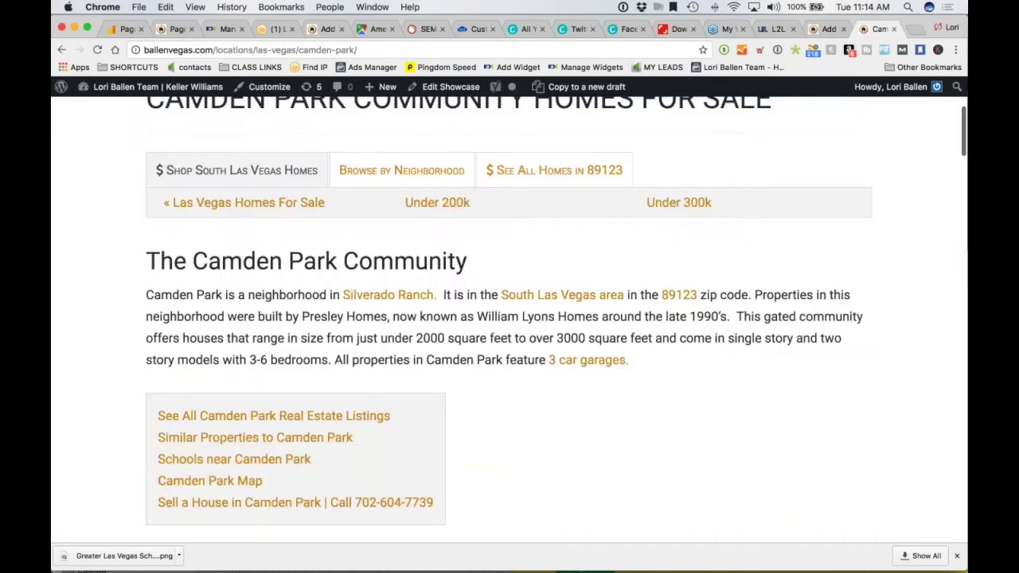
pyautogui.scroll(-8, 566, 185)
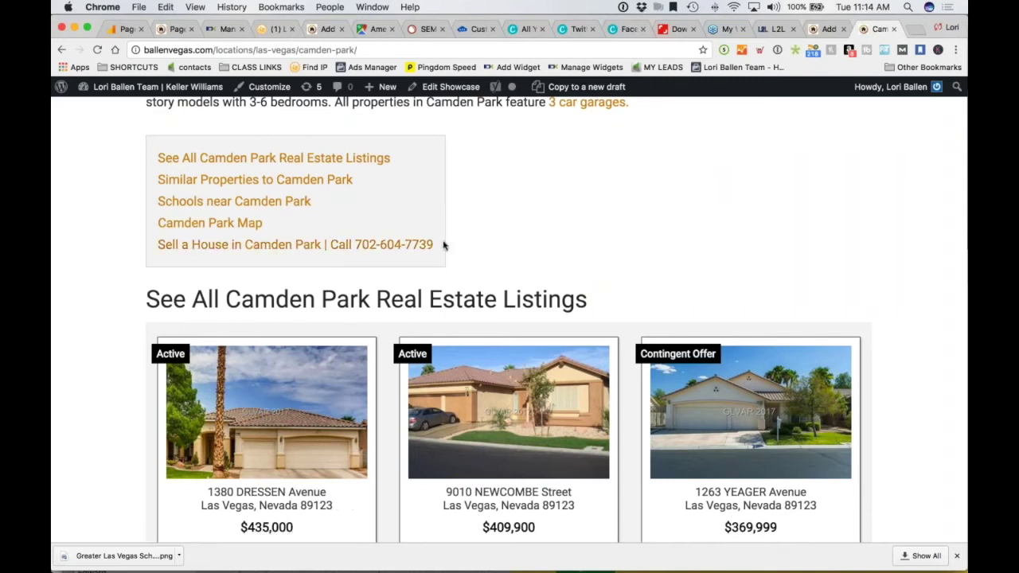
# Preview the Camden Park page at phone width, jump to its listings, then restore full width
pyautogui.moveTo(833, 233); pyautogui.dragTo(306, 235)
pyautogui.moveTo(270, 27); pyautogui.dragTo(585, 27)
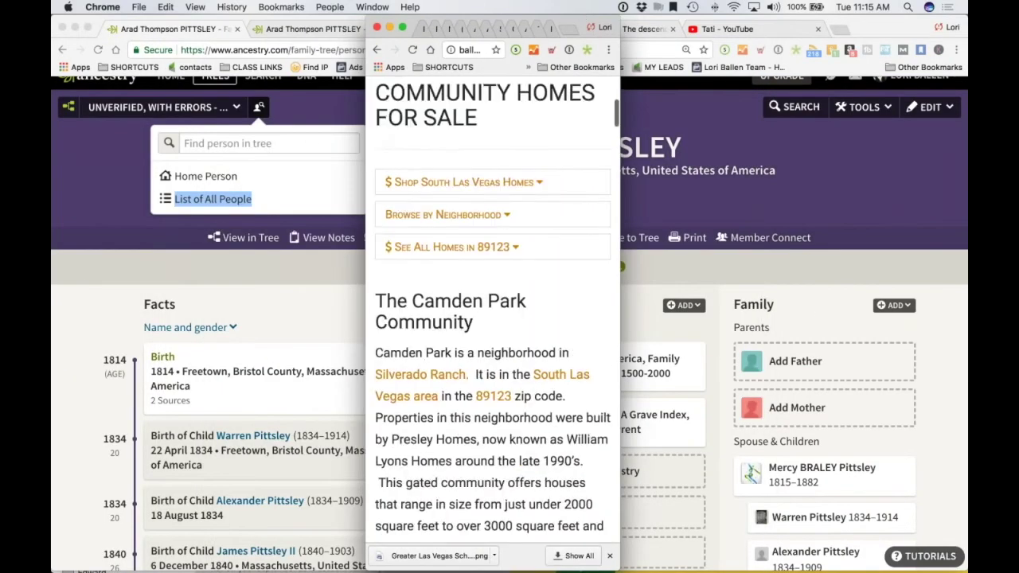
pyautogui.scroll(5, 492, 310)
pyautogui.scroll(-8, 492, 311)
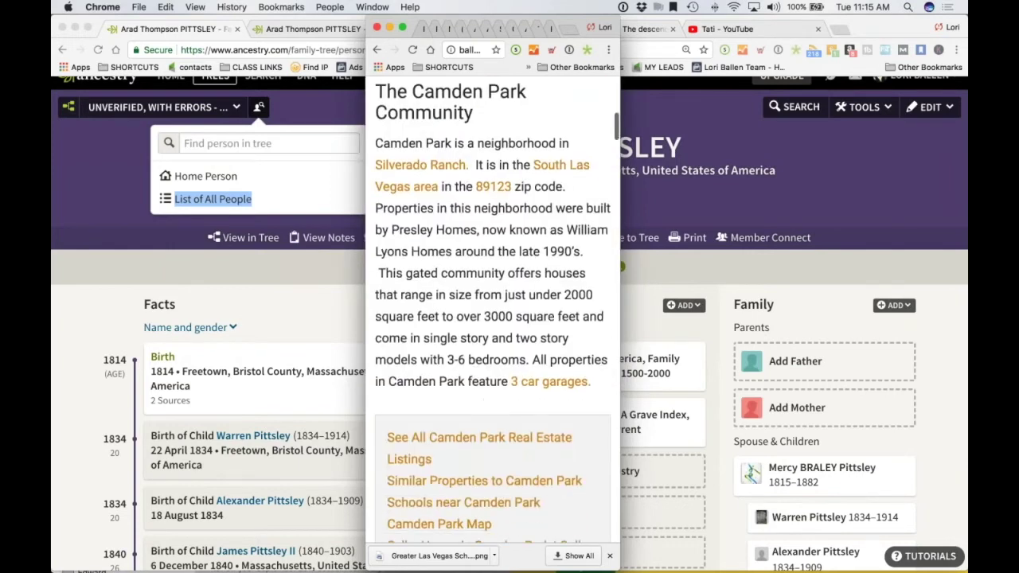
pyautogui.scroll(-5, 426, 331)
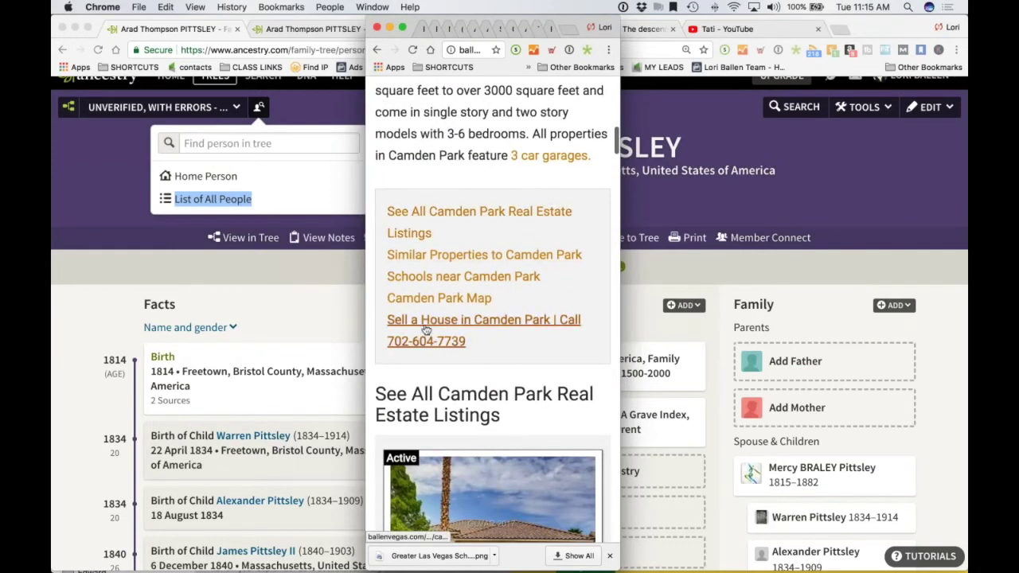
pyautogui.click(518, 212)
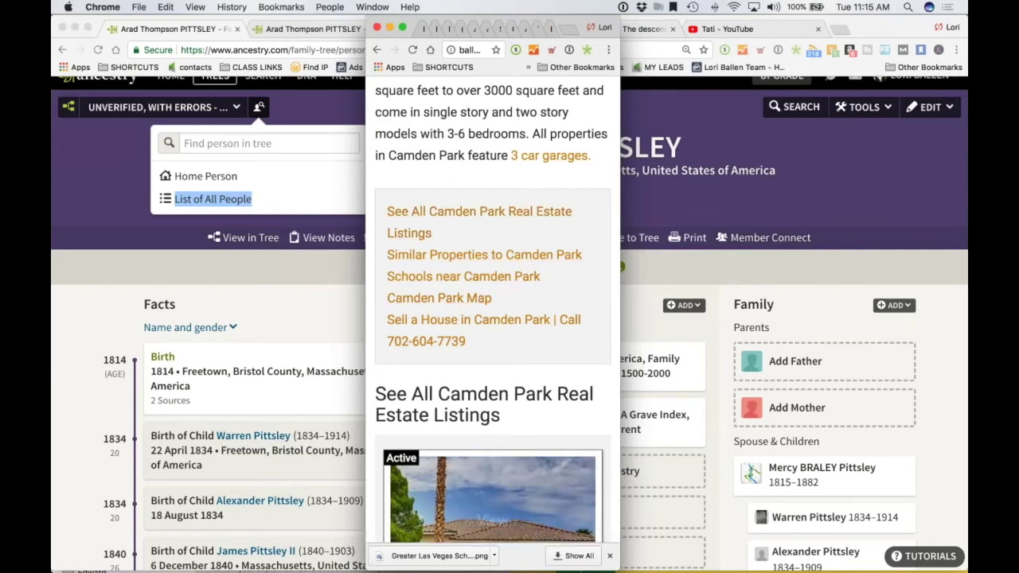
pyautogui.moveTo(366, 187); pyautogui.dragTo(52, 189)
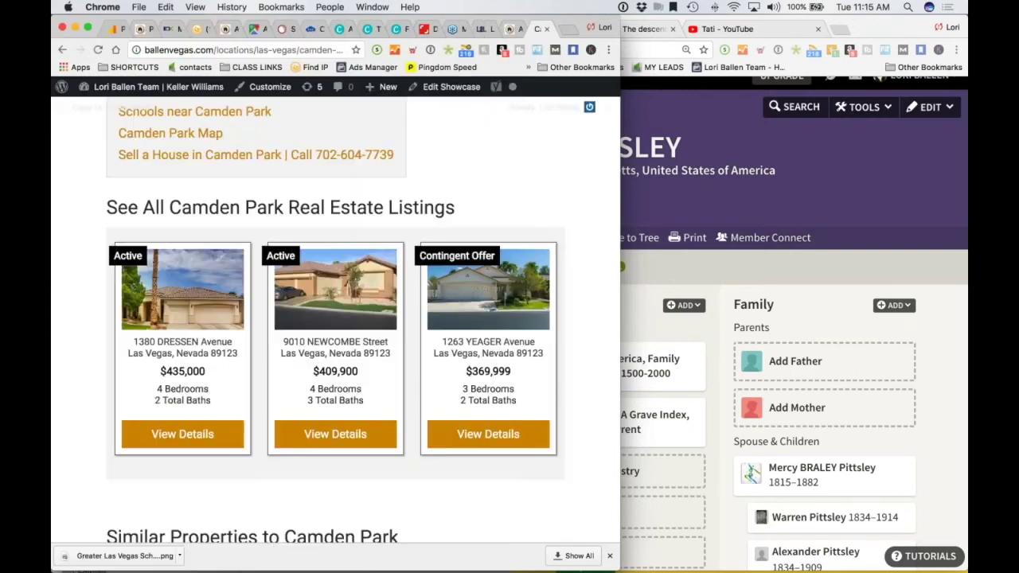
pyautogui.moveTo(620, 318); pyautogui.dragTo(968, 318)
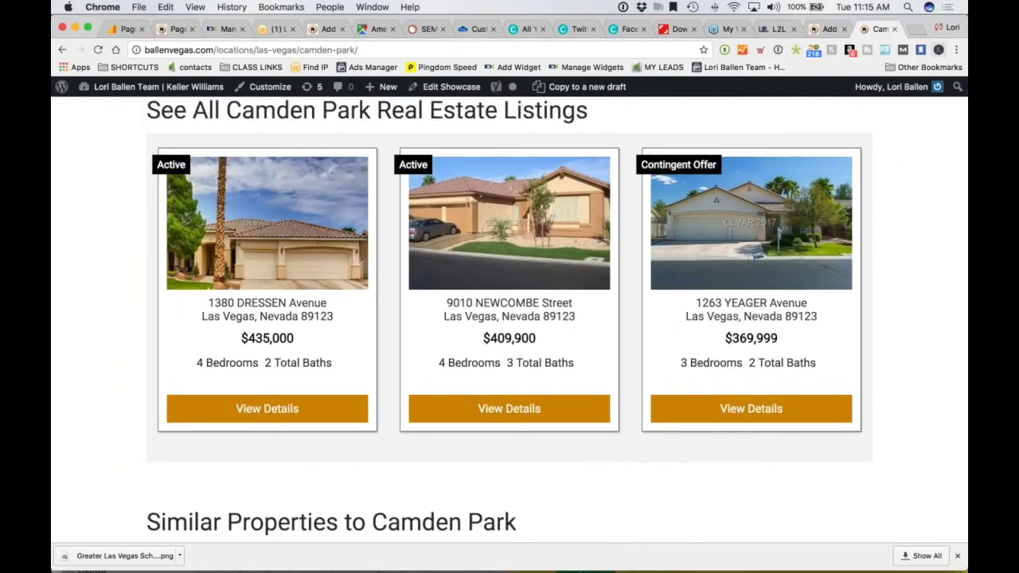
# Search Google for 'southwest las vegas map' in a new tab and review the results
pyautogui.click(915, 30)
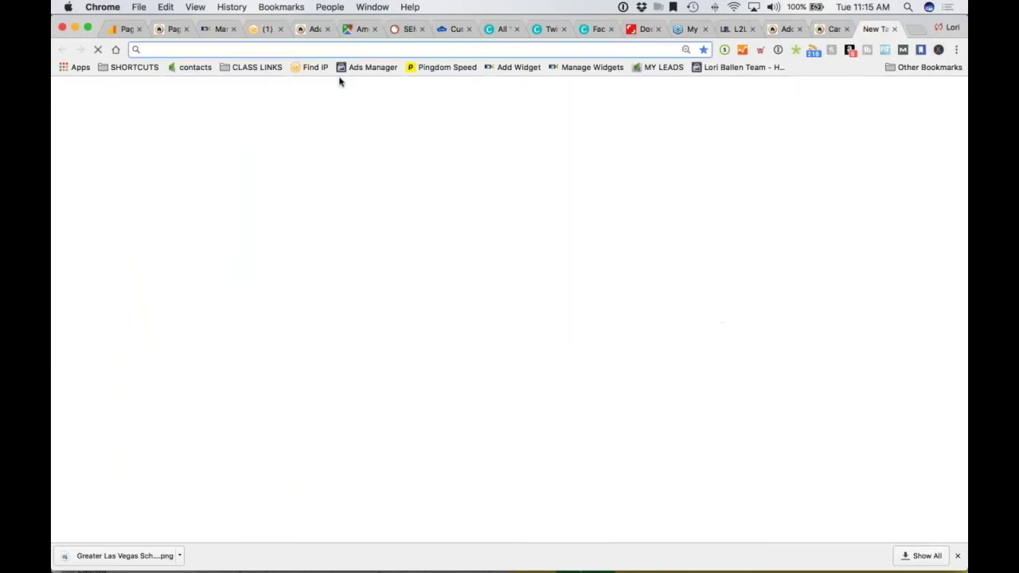
pyautogui.write('sout')
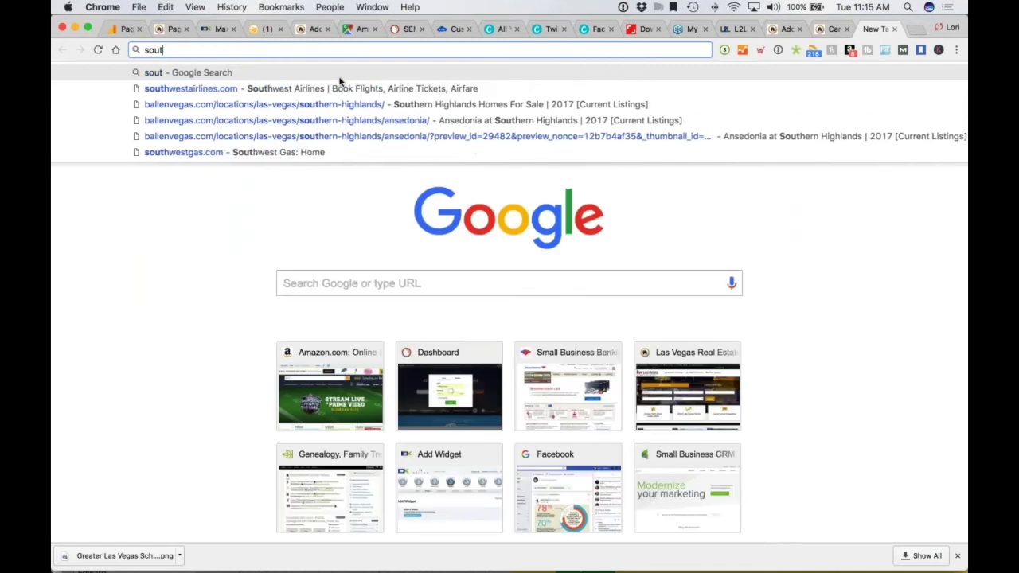
pyautogui.write('he')
pyautogui.press('BackSpace')
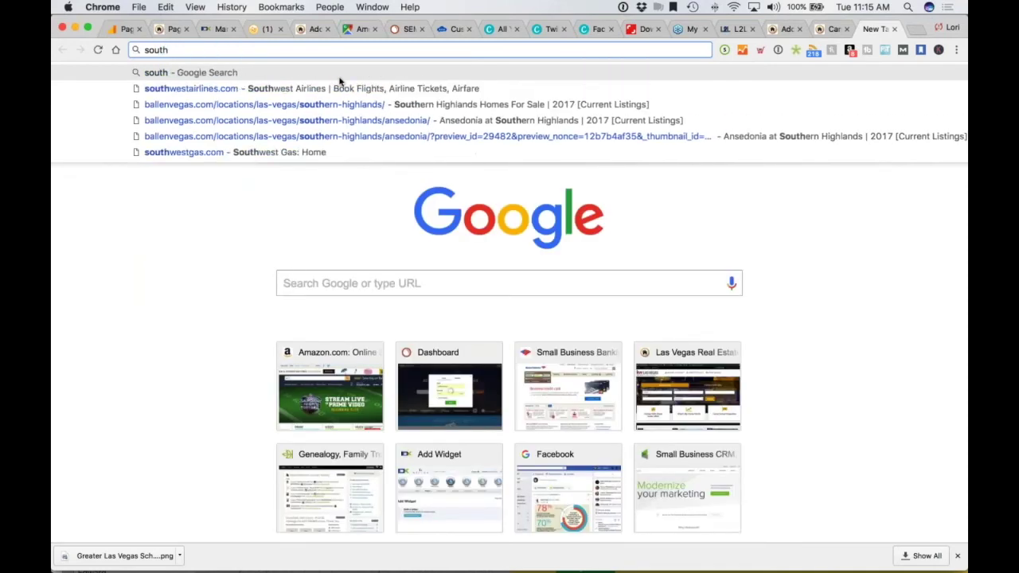
pyautogui.write('west las vegas m')
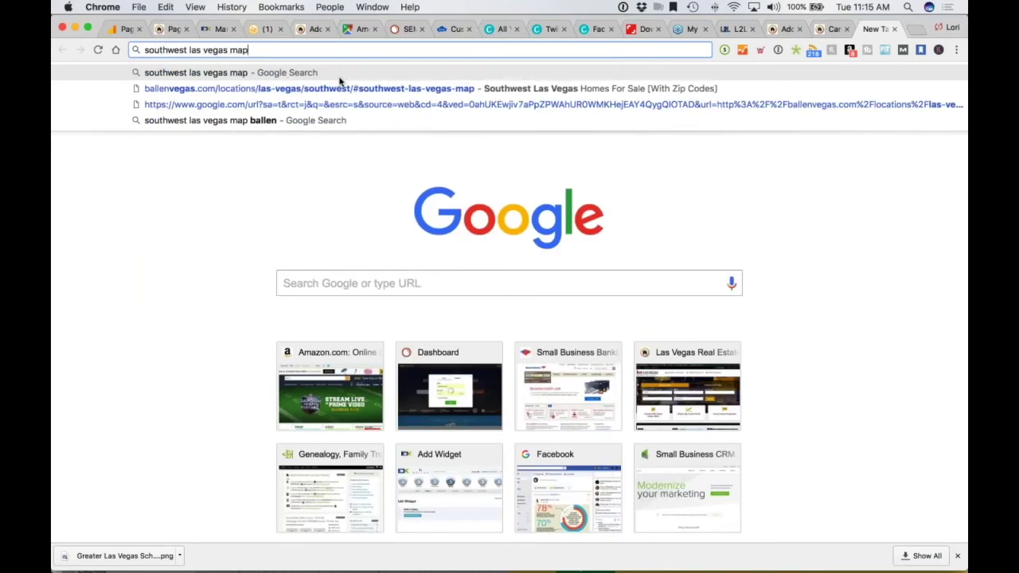
pyautogui.write('ap')
pyautogui.press('Return')
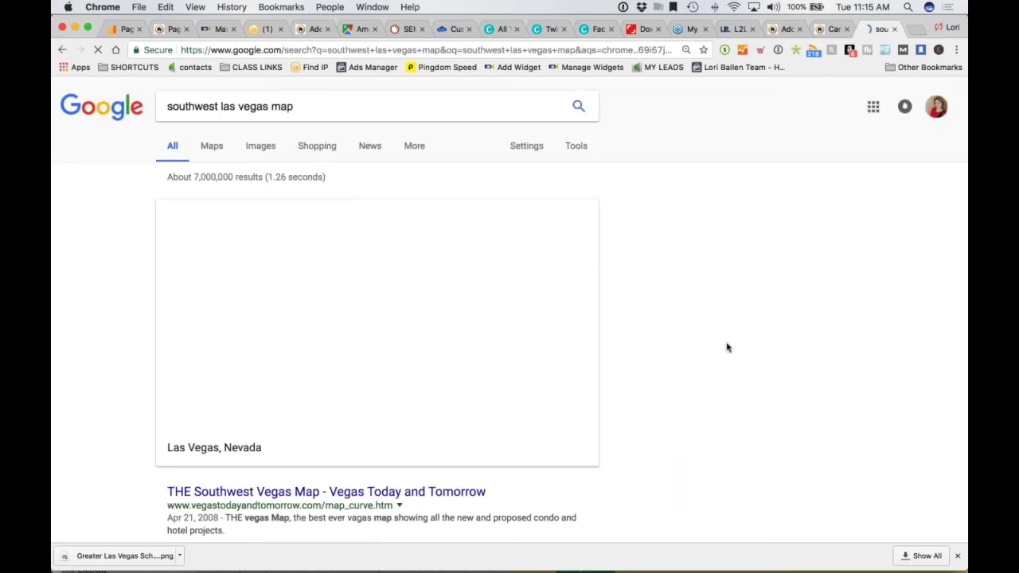
pyautogui.scroll(-10, 743, 341)
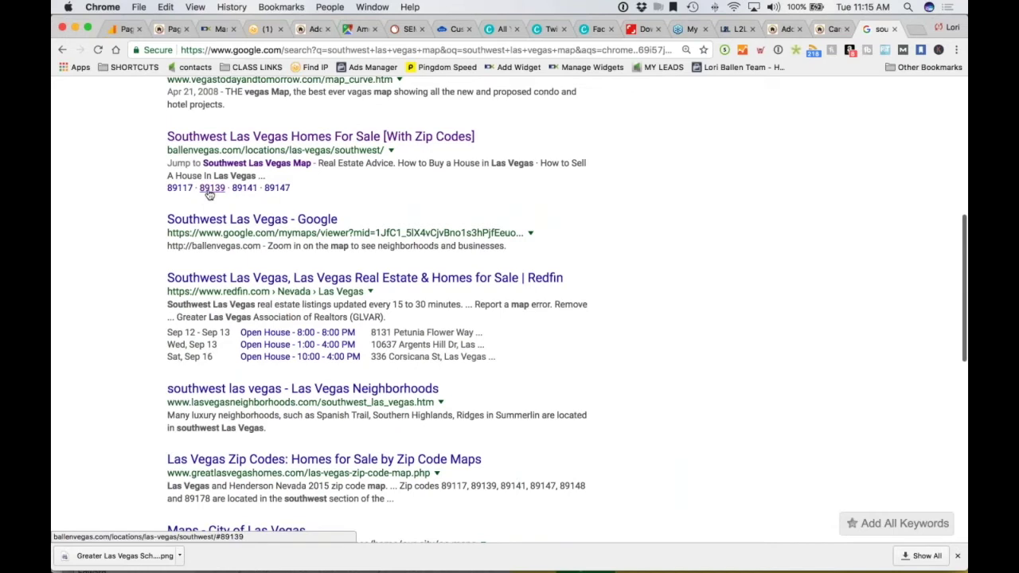
pyautogui.click(243, 189)
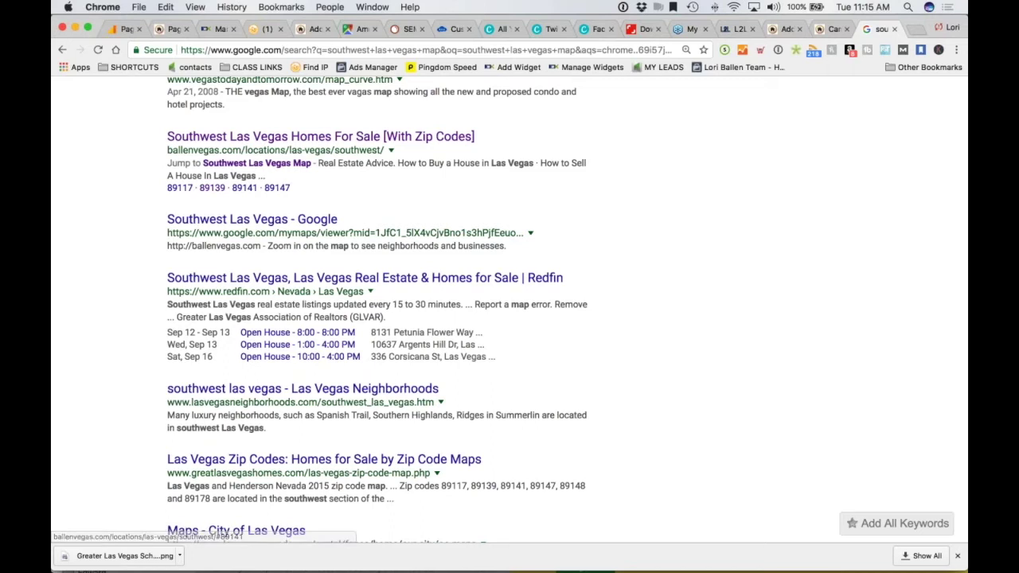
pyautogui.scroll(5, 334, 216)
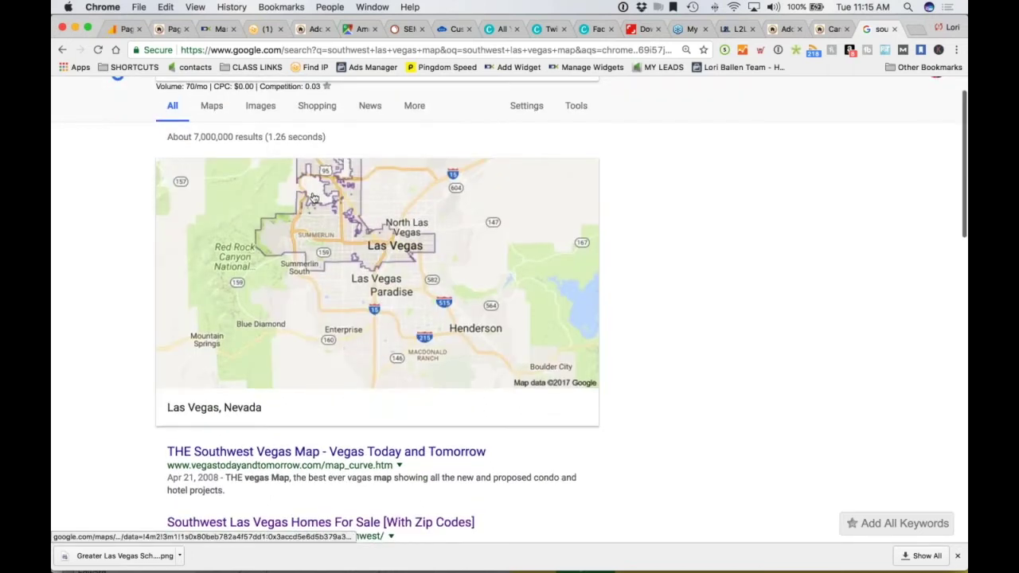
pyautogui.scroll(-5, 166, 198)
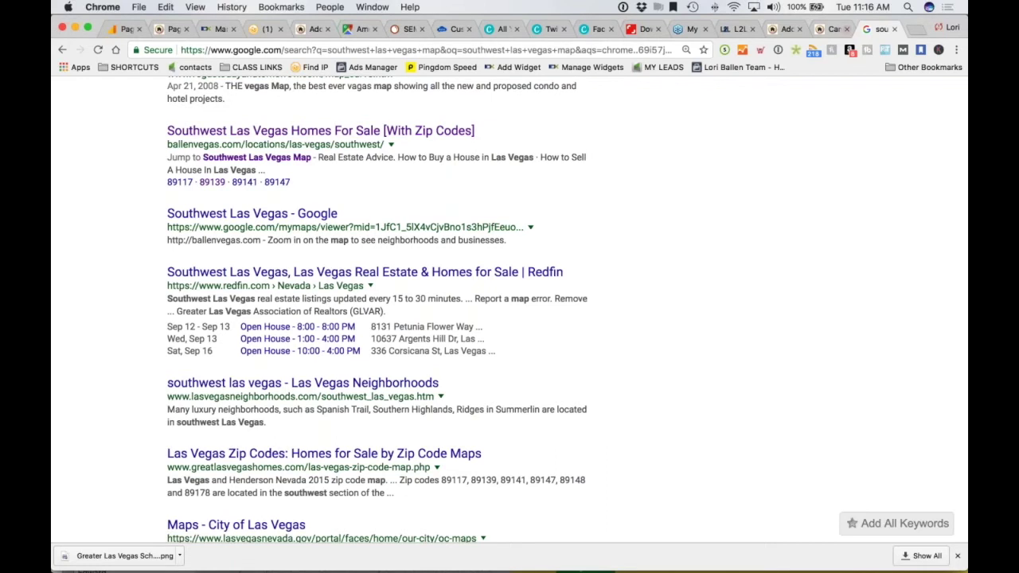
pyautogui.click(828, 30)
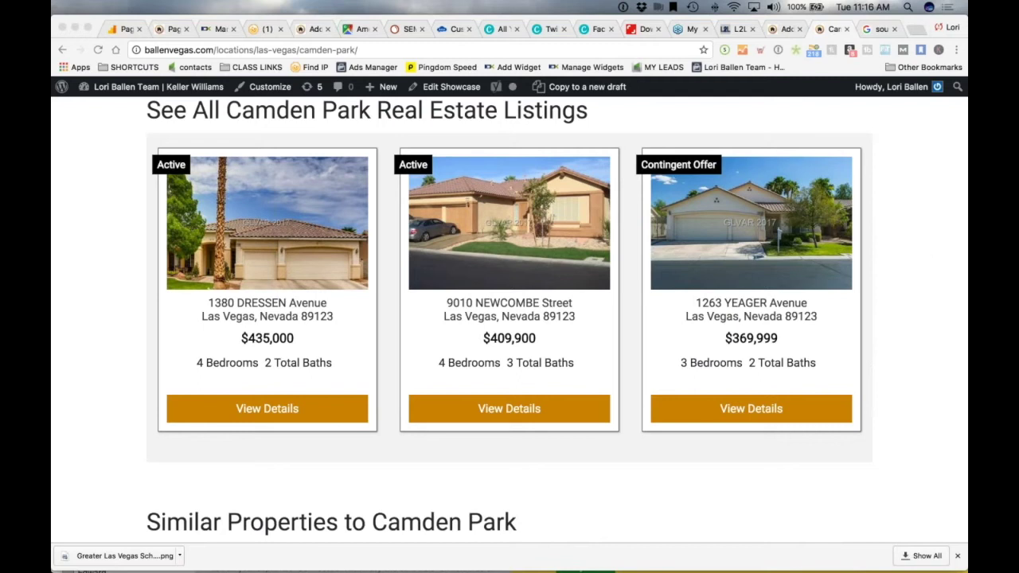
pyautogui.click(777, 30)
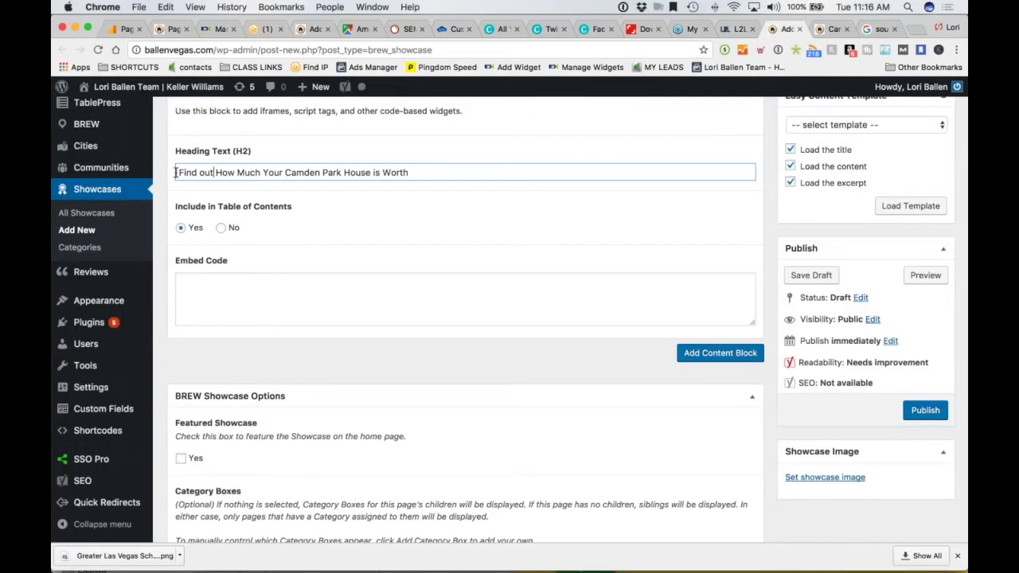
# Change the block heading to 'Camden Park Home Values', keeping Include in Table of Contents on Yes
pyautogui.moveTo(177, 172); pyautogui.dragTo(440, 176)
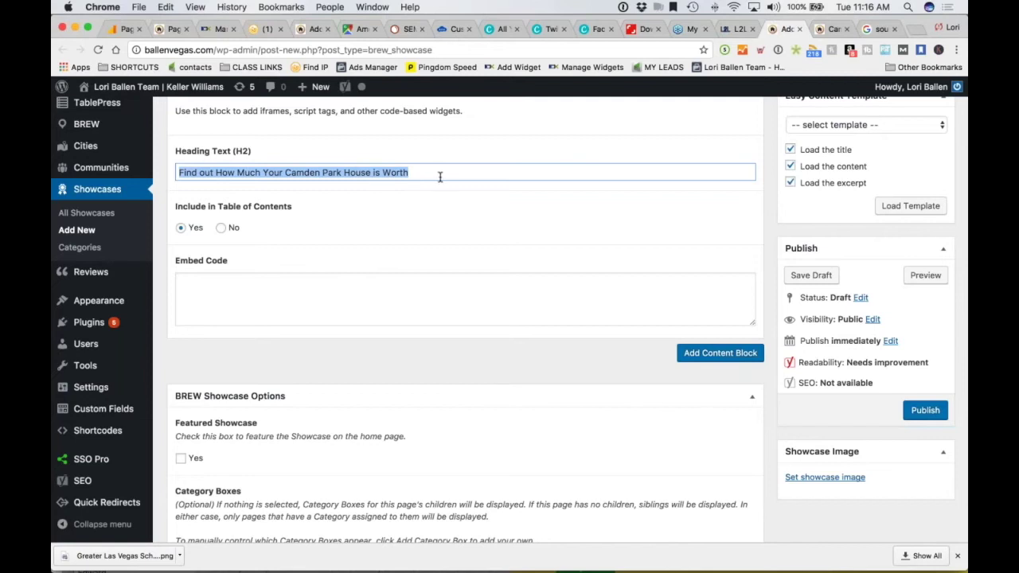
pyautogui.click(220, 228)
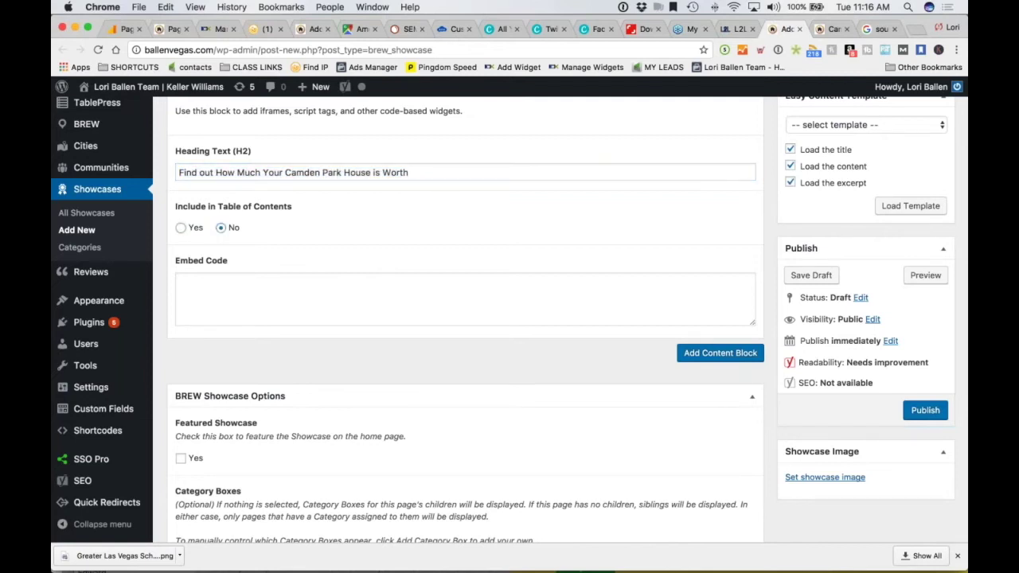
pyautogui.click(181, 227)
pyautogui.tripleClick(381, 172)
pyautogui.write('C')
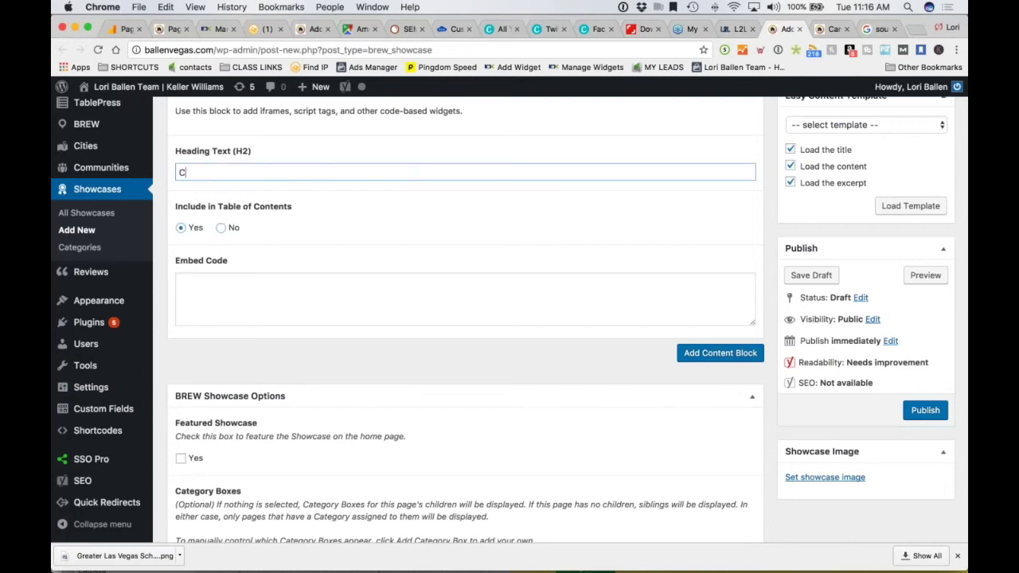
pyautogui.write('amden Park Home Values')
# Enter a call-to-sell line with the phone number in the Embed Code field
pyautogui.click(208, 280)
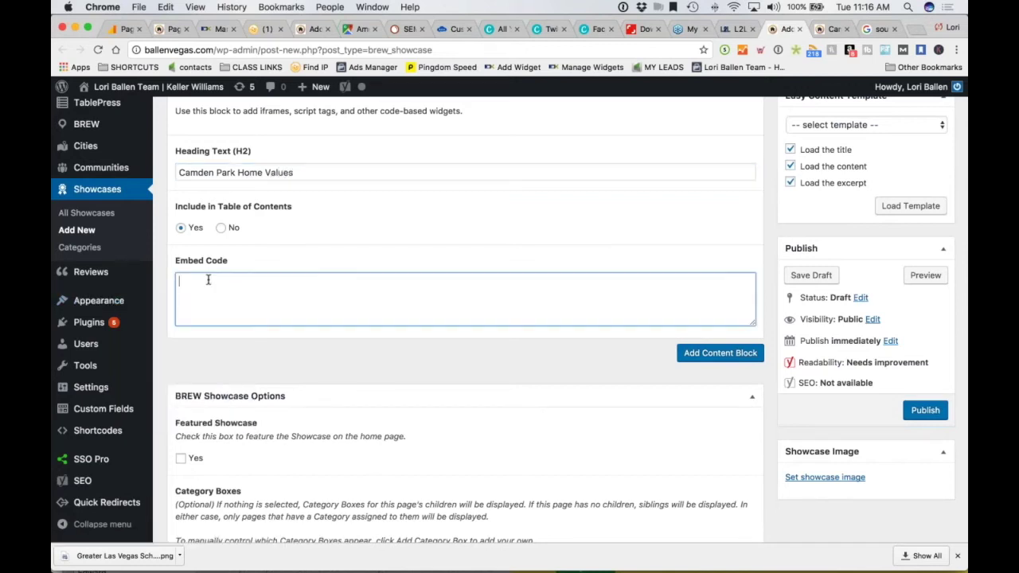
pyautogui.write('ll')
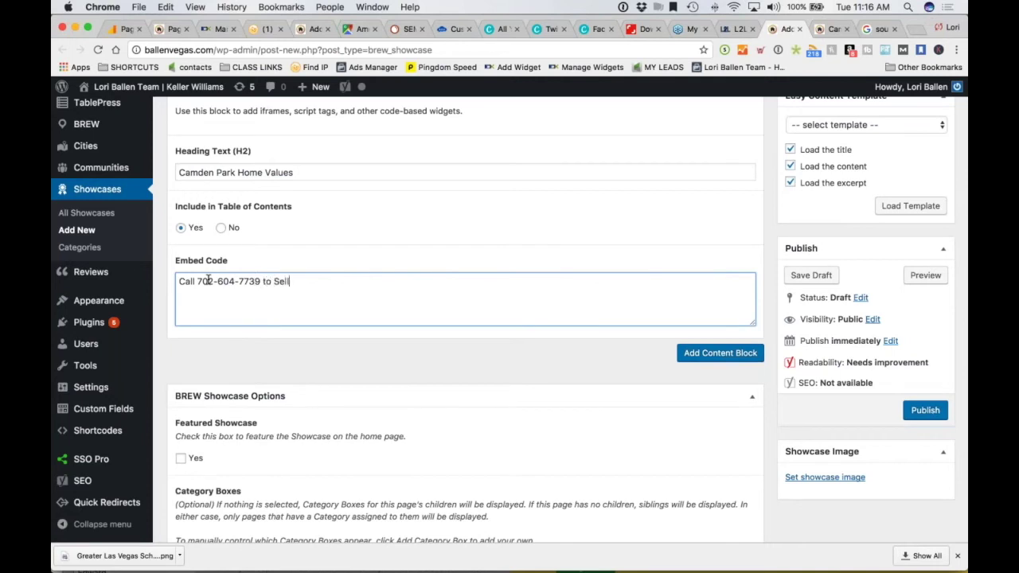
pyautogui.write(' your Camden Park Property Today.')
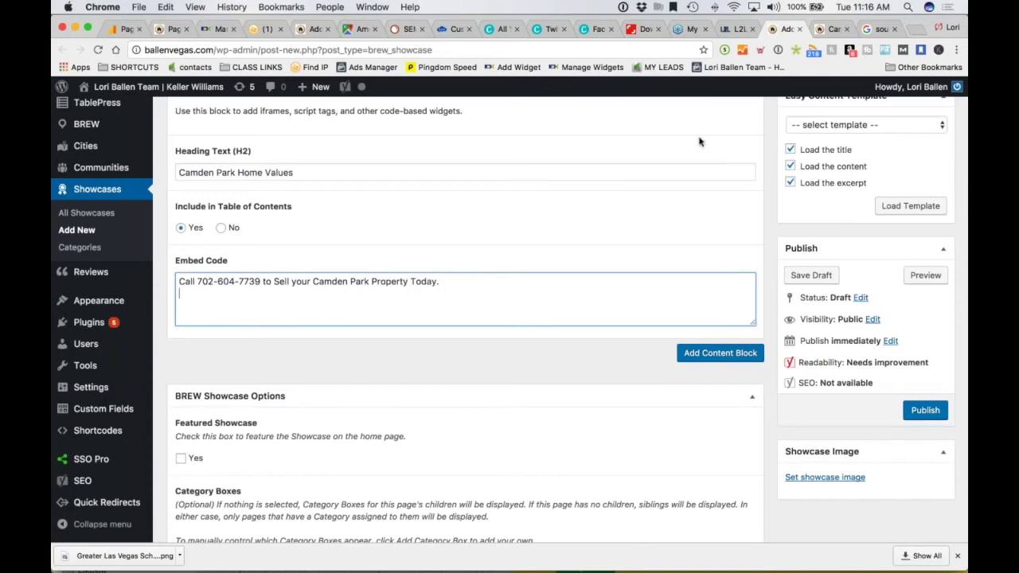
pyautogui.click(738, 29)
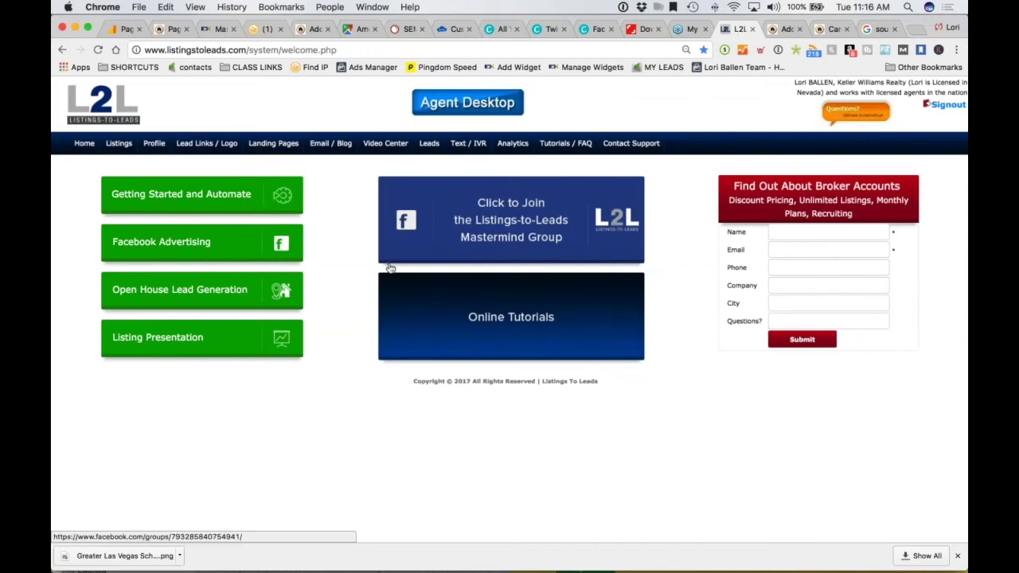
# Open Landing Pages > Property Valuation PLUS One and edit the Las Vegas page
pyautogui.click(273, 145)
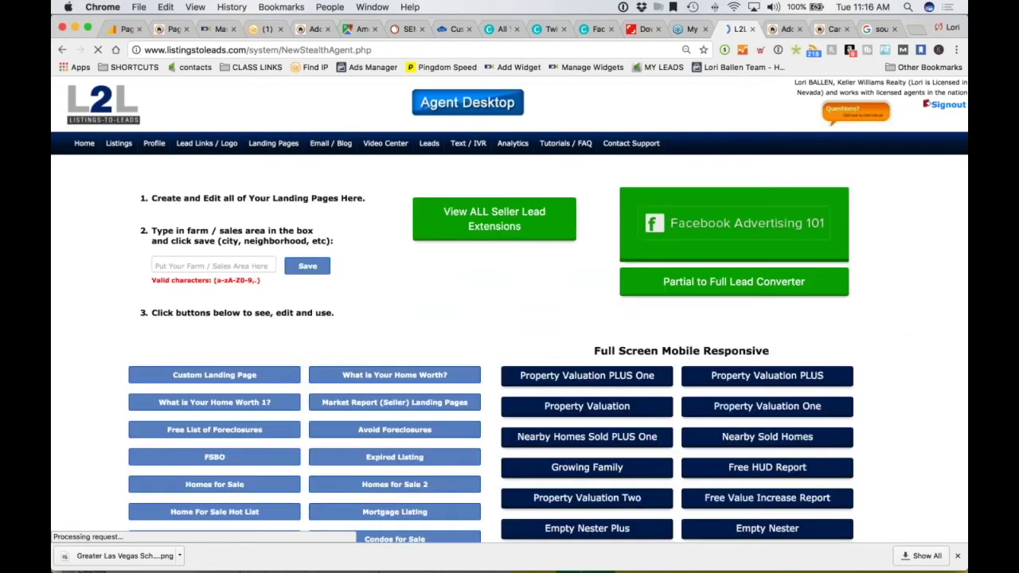
pyautogui.scroll(-1, 78, 306)
pyautogui.scroll(-5, 78, 307)
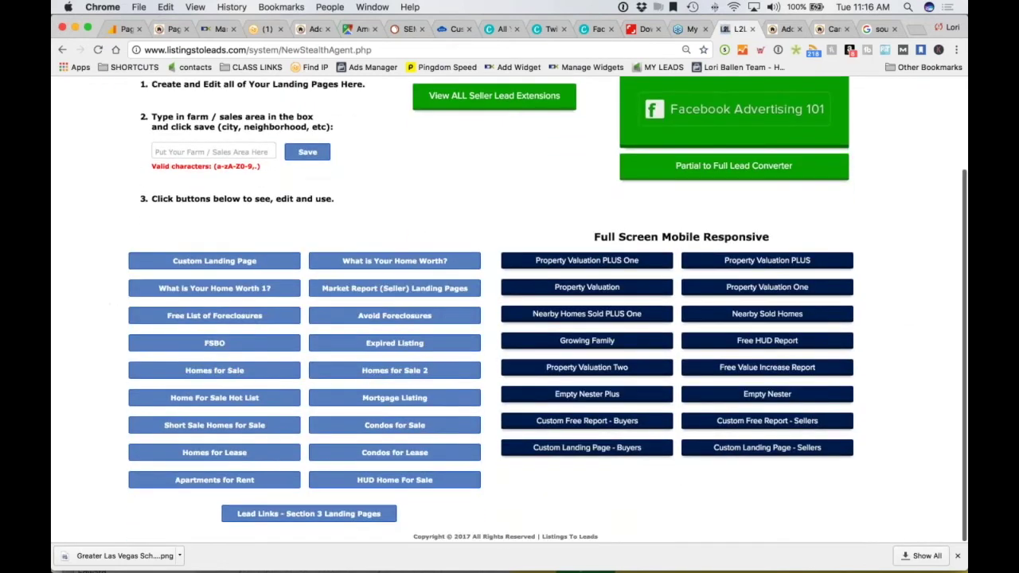
pyautogui.click(601, 263)
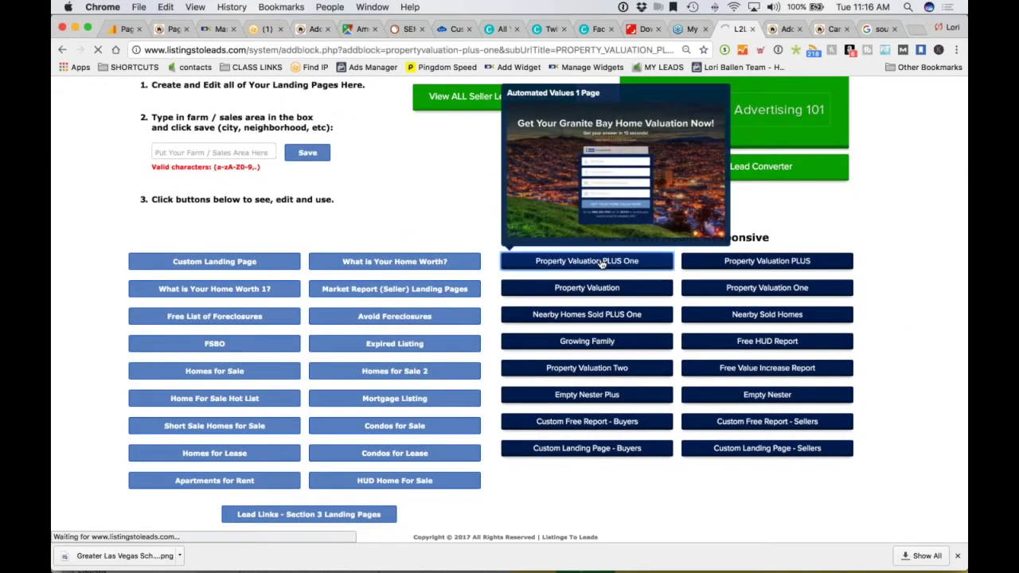
pyautogui.scroll(1, 271, 249)
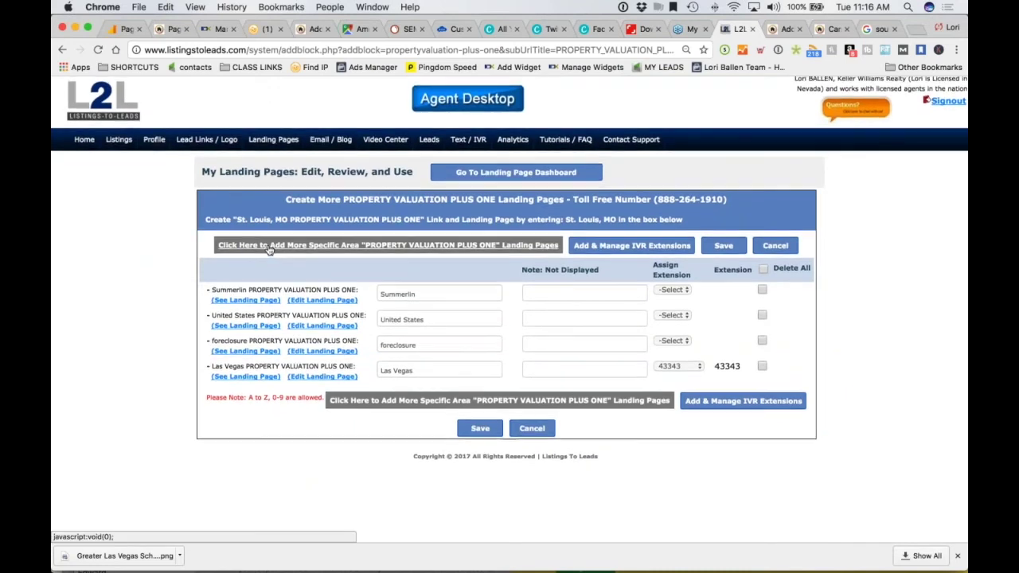
pyautogui.click(321, 381)
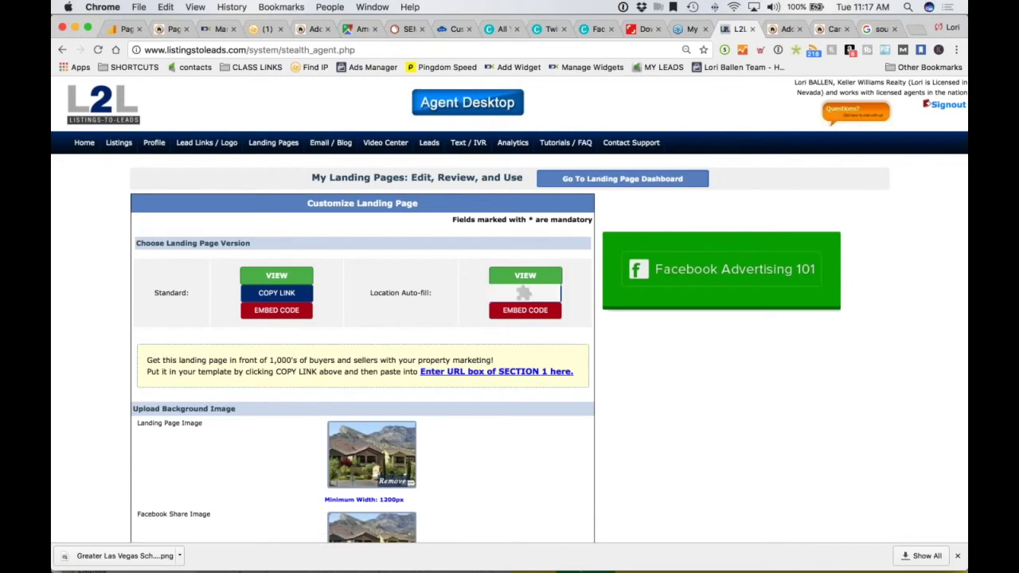
# Return to Property Valuation PLUS One and edit the United States landing page instead
pyautogui.scroll(1, 521, 296)
pyautogui.click(273, 146)
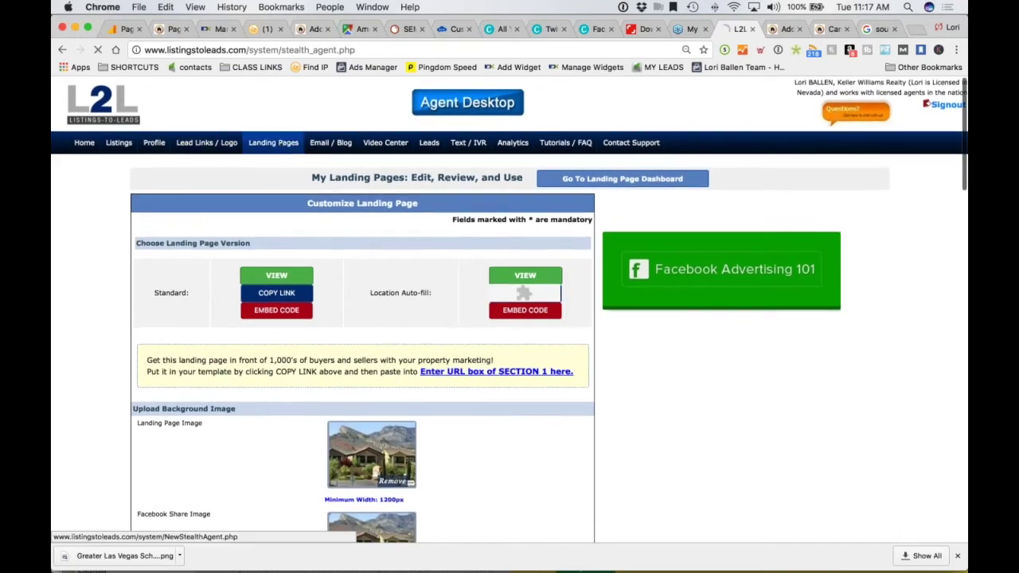
pyautogui.scroll(-1, 267, 208)
pyautogui.scroll(-3, 334, 227)
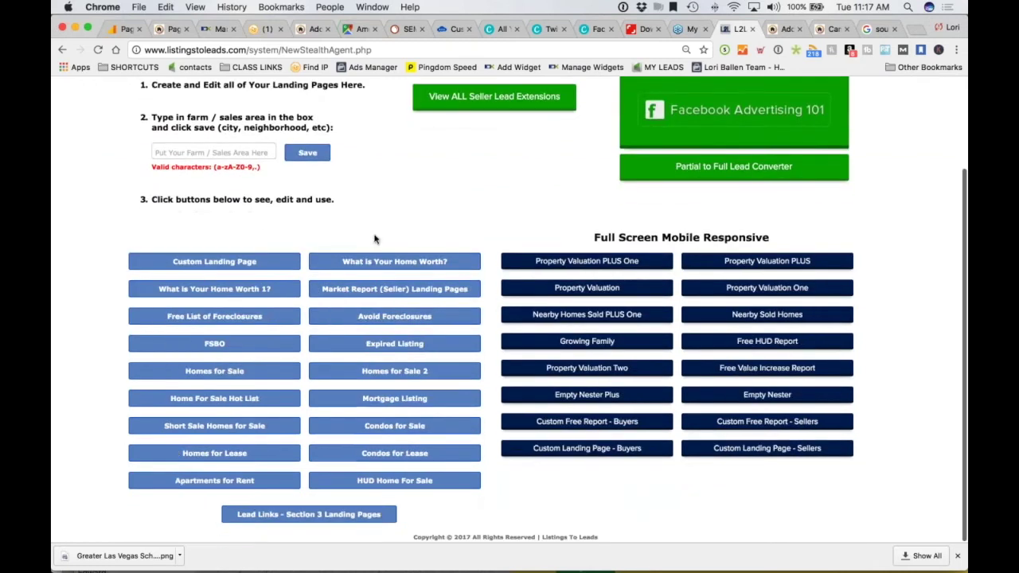
pyautogui.click(592, 268)
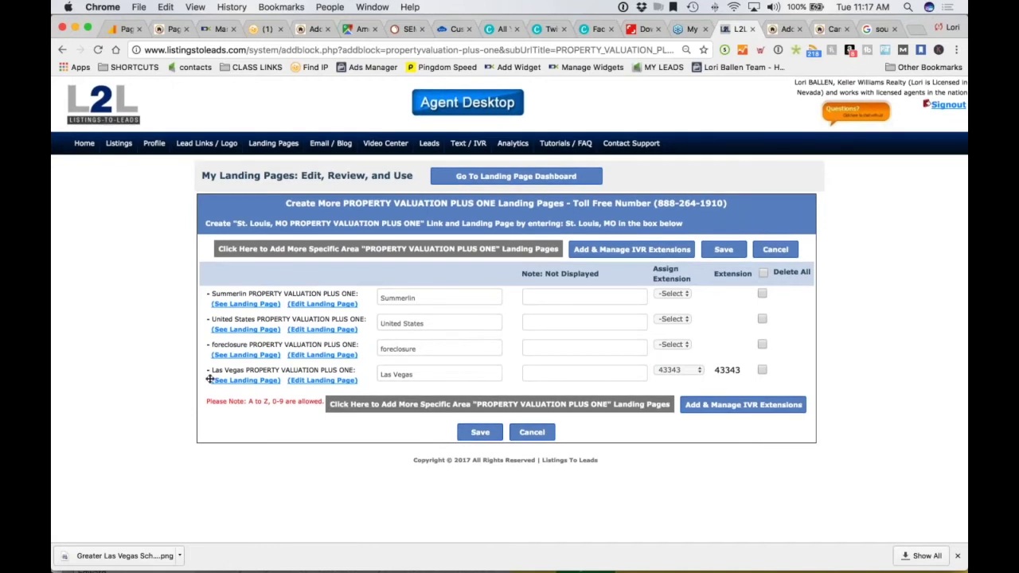
pyautogui.click(335, 328)
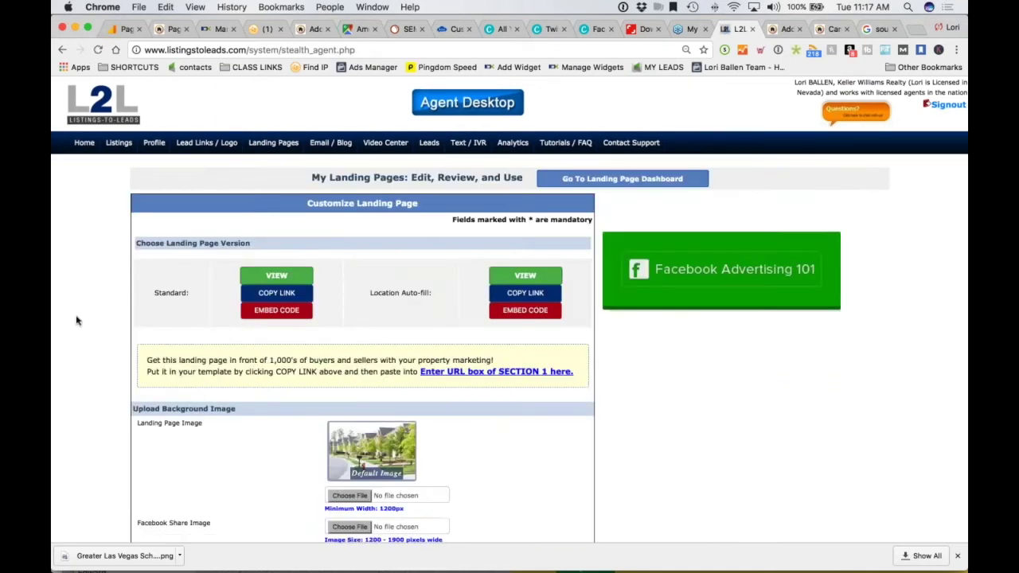
pyautogui.scroll(-2, 76, 320)
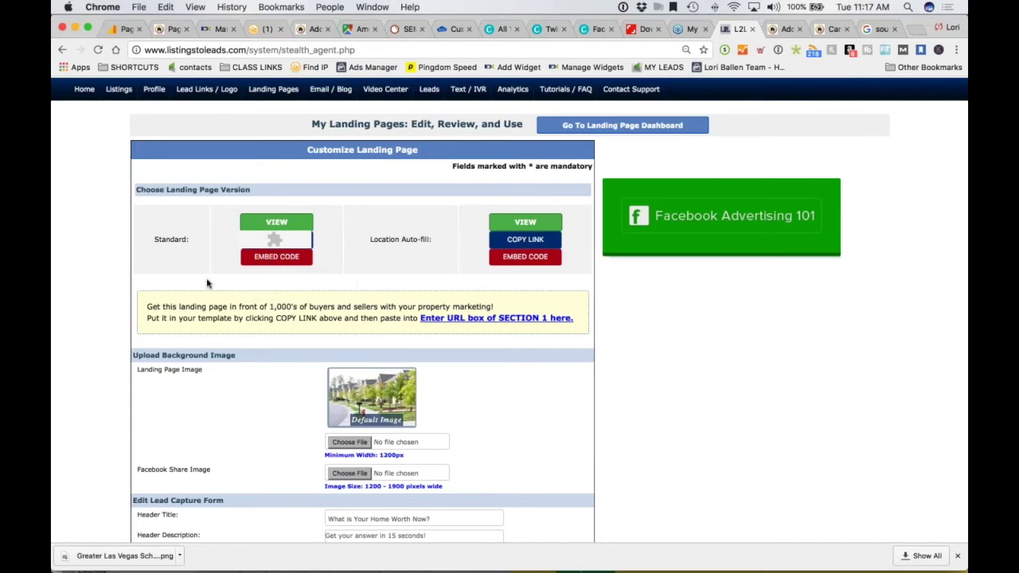
# Show the Standard embed code with Hide Background, Hide Legal Info and no scrollbar
pyautogui.click(279, 257)
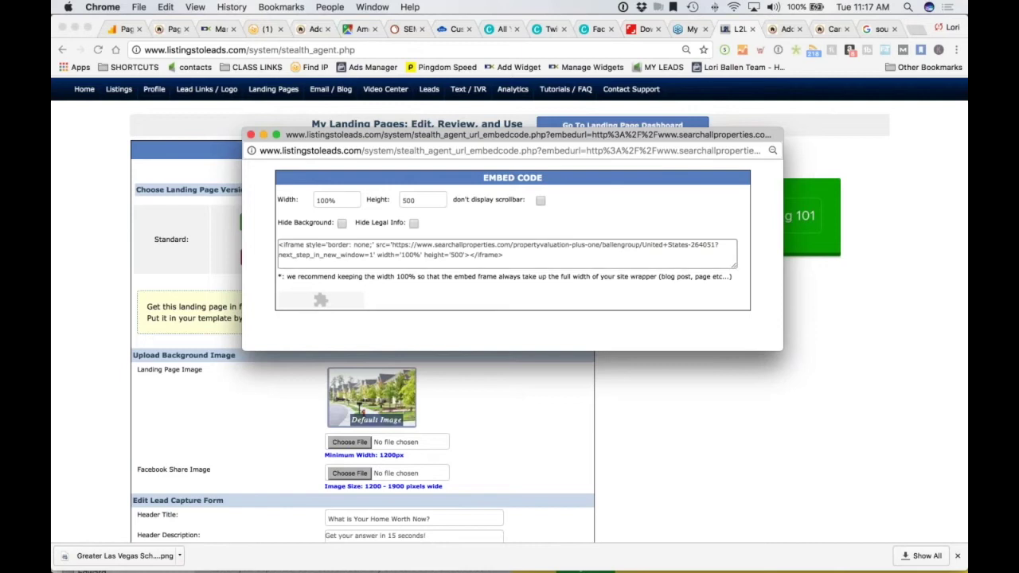
pyautogui.click(341, 223)
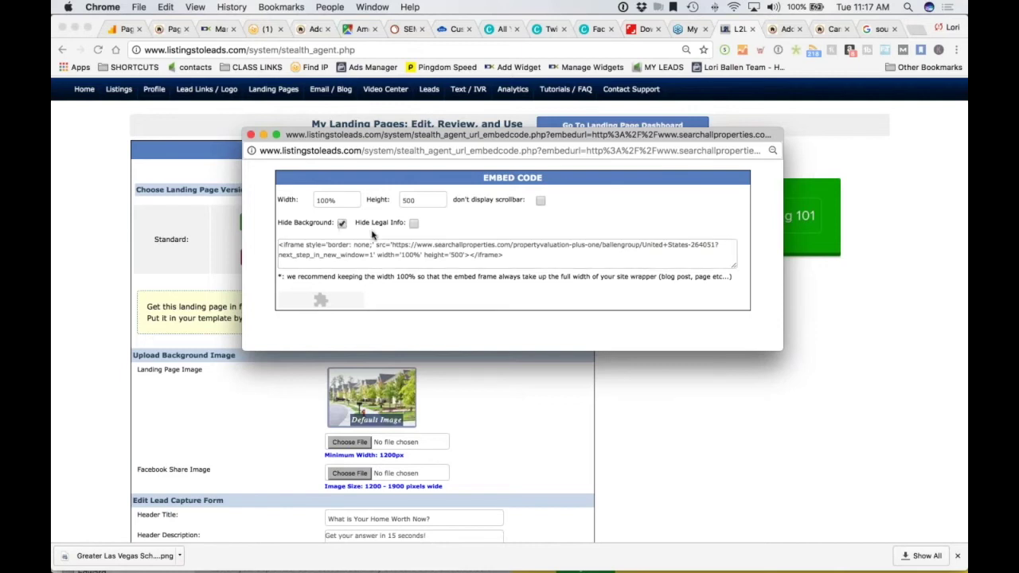
pyautogui.click(413, 224)
pyautogui.click(539, 201)
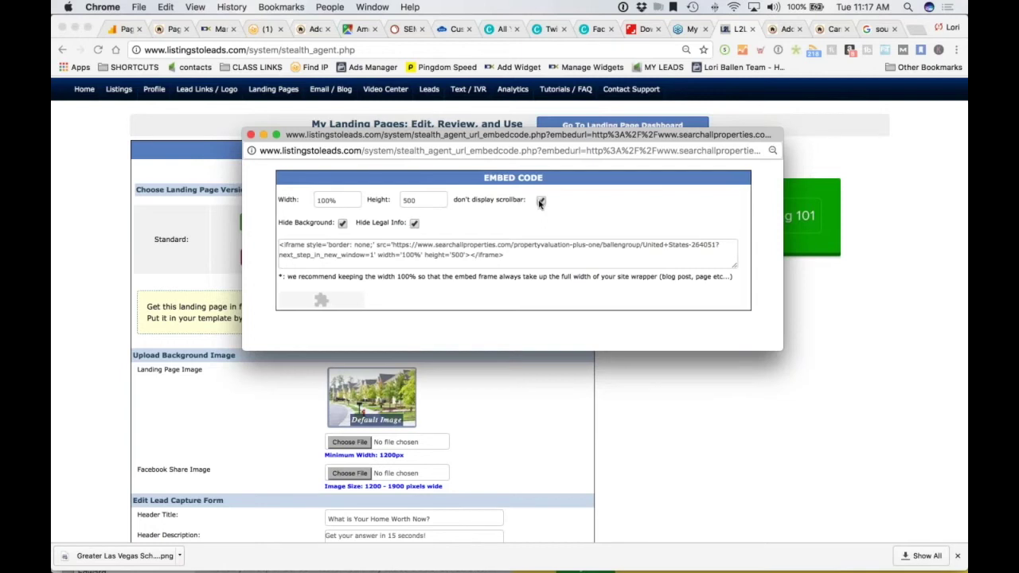
# Copy the entire embed code to the clipboard
pyautogui.click(459, 250)
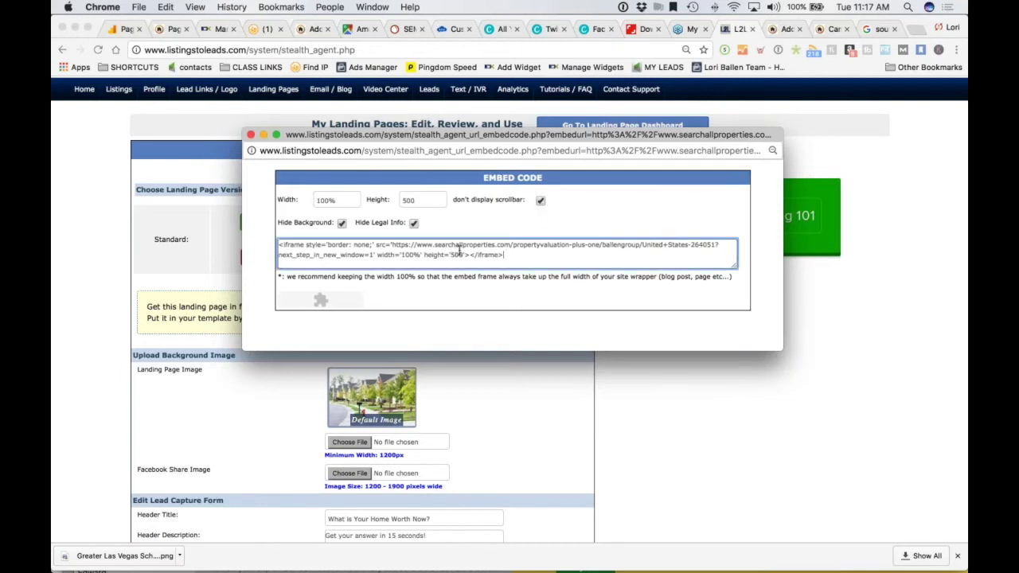
pyautogui.press('super+a')
pyautogui.press('super+c')
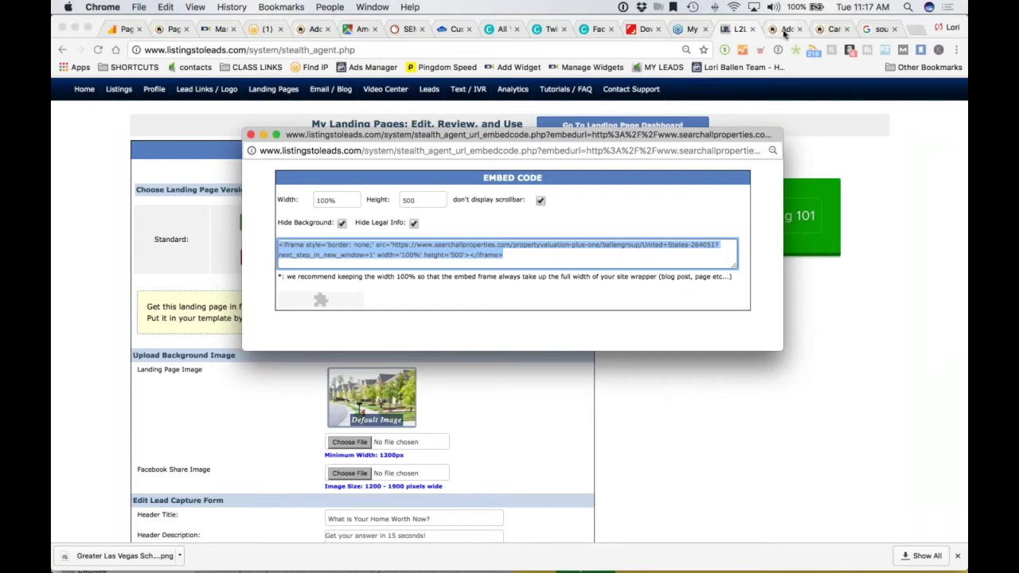
pyautogui.click(784, 29)
# Paste the valuation iframe below the call-to-action line in Embed Code and preview the showcase
pyautogui.press('super+v')
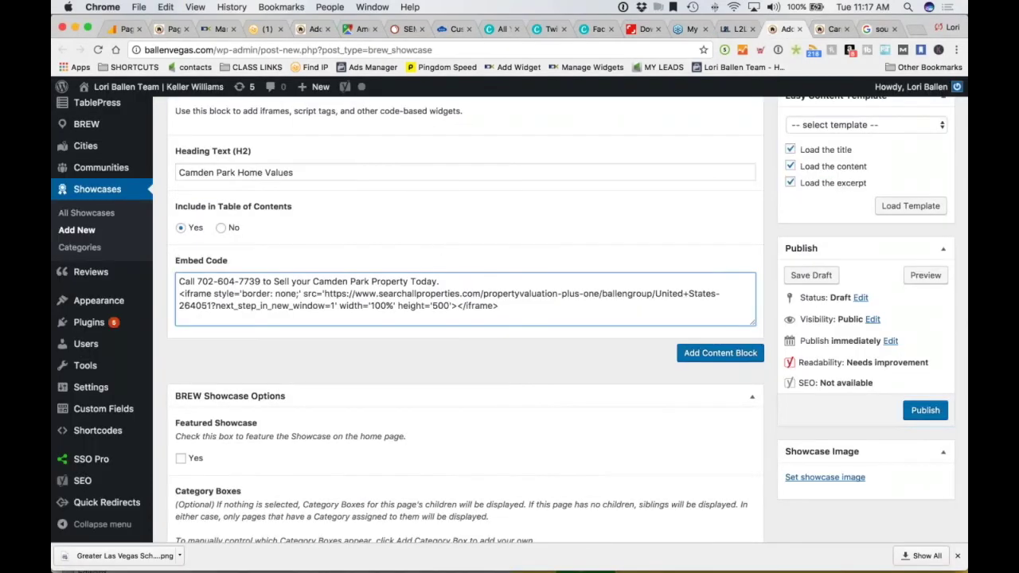
pyautogui.scroll(-1, 410, 271)
pyautogui.scroll(-4, 410, 270)
pyautogui.moveTo(499, 257); pyautogui.dragTo(179, 245)
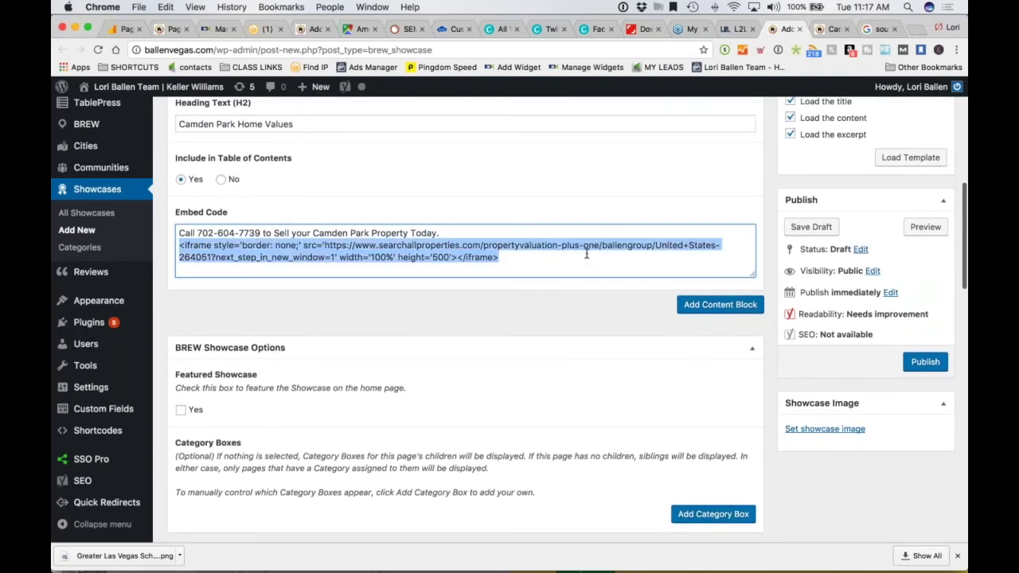
pyautogui.click(537, 260)
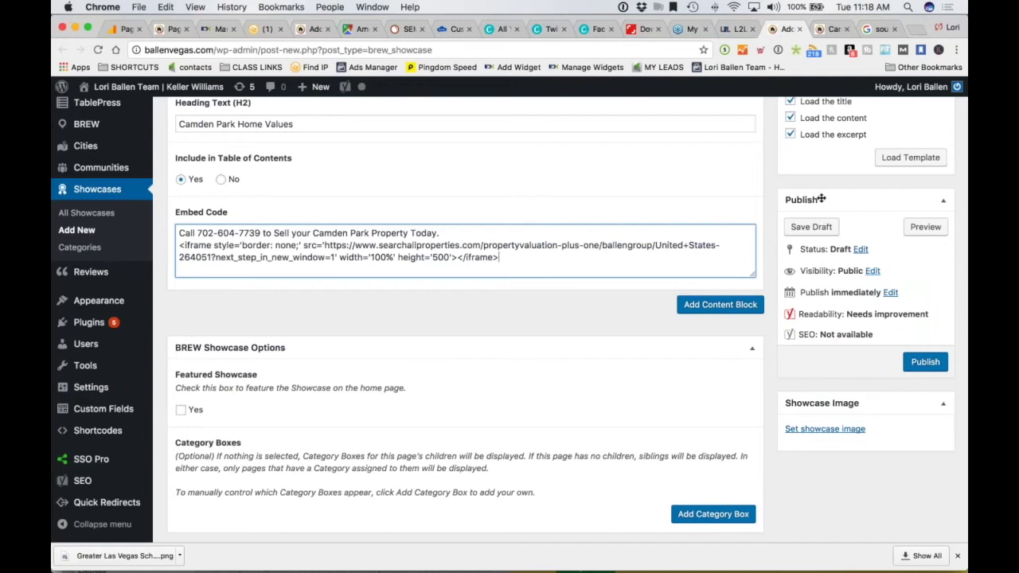
pyautogui.scroll(-2, 425, 161)
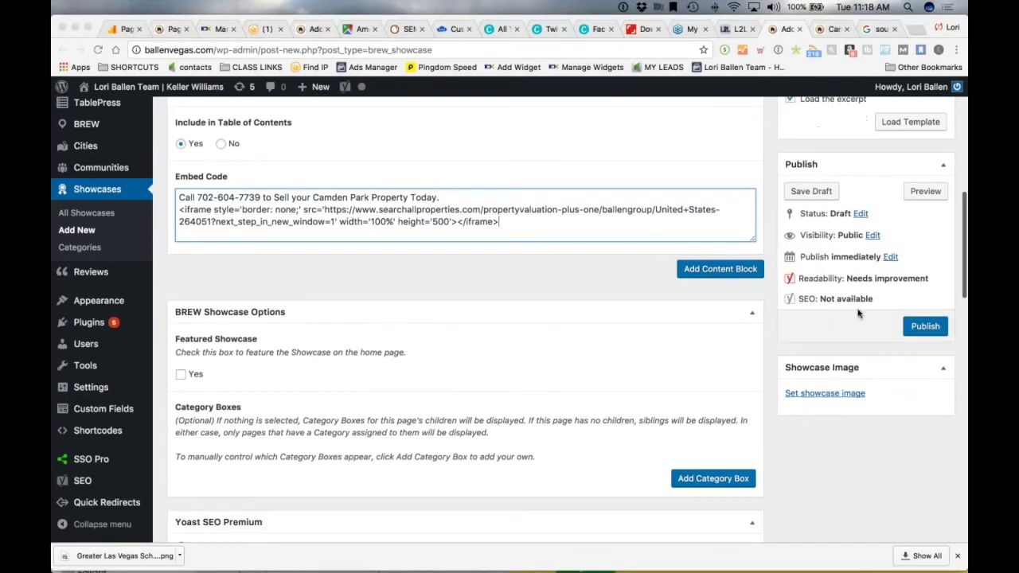
pyautogui.click(925, 182)
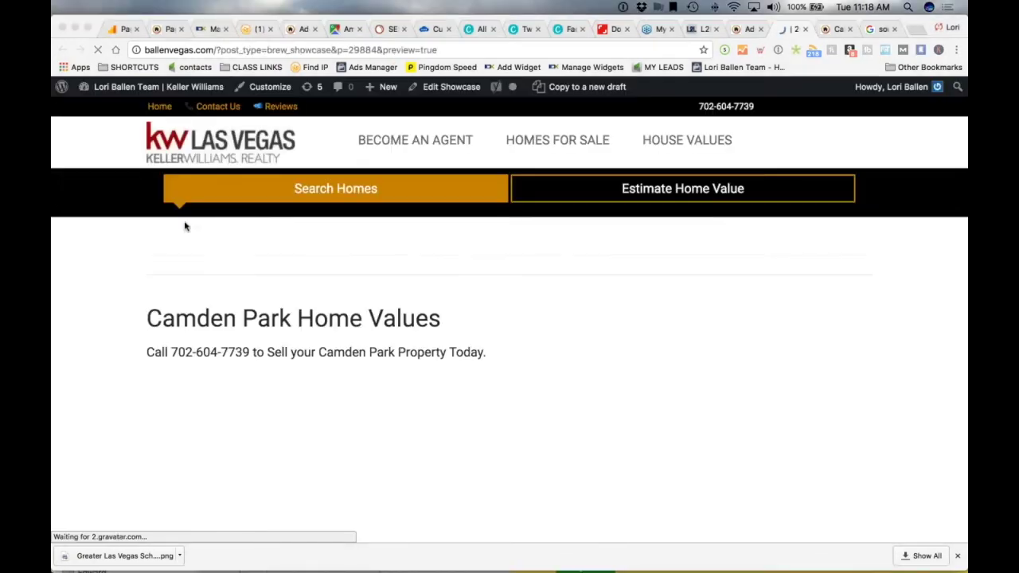
# Scroll through the Camden Park showcase preview at full window width
pyautogui.scroll(-4, 97, 217)
pyautogui.scroll(-10, 97, 218)
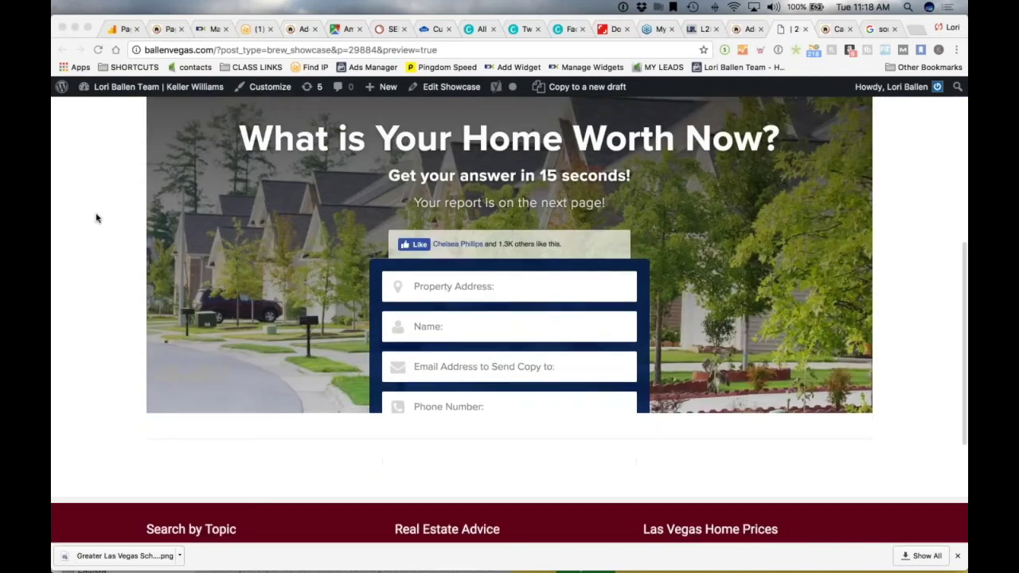
pyautogui.scroll(10, 93, 218)
pyautogui.scroll(-1, 100, 319)
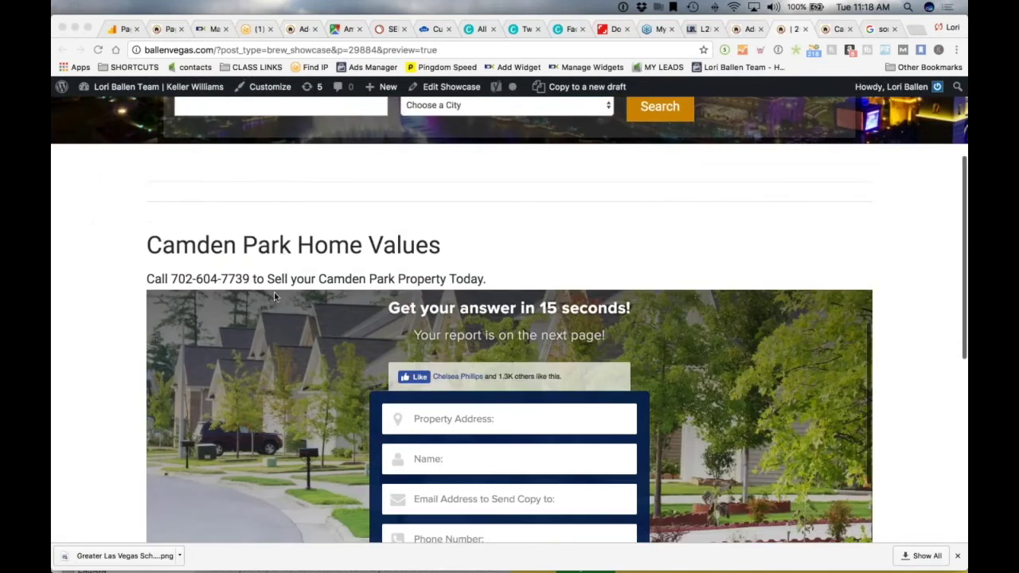
pyautogui.scroll(3, 100, 318)
pyautogui.scroll(-5, 404, 338)
pyautogui.scroll(-1, 403, 338)
pyautogui.scroll(2, 358, 340)
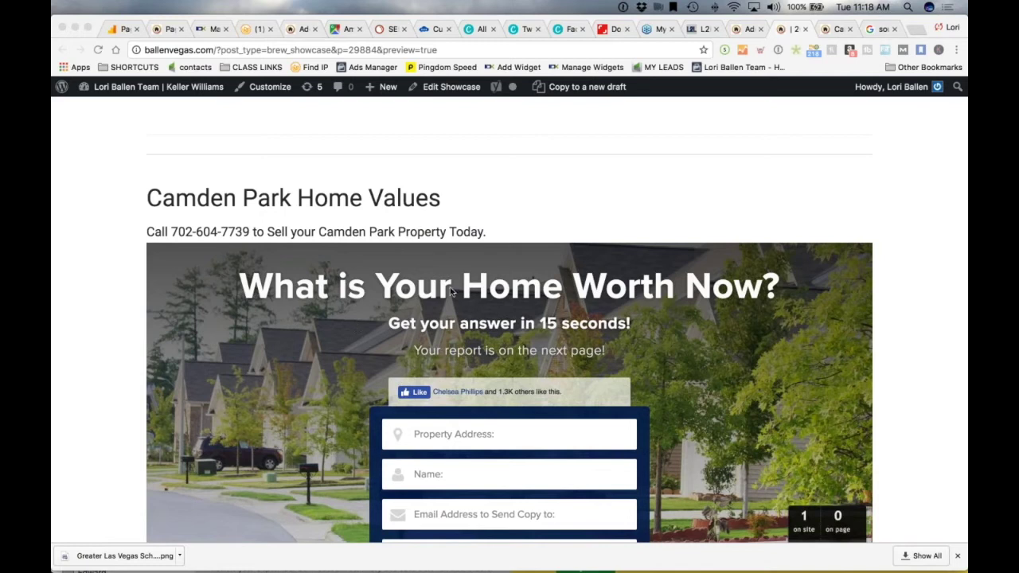
# Check the preview at narrow width, restore full width, then return to the Add New Showcase editor
pyautogui.click(956, 233)
pyautogui.scroll(1, 959, 232)
pyautogui.moveTo(963, 231); pyautogui.dragTo(305, 220)
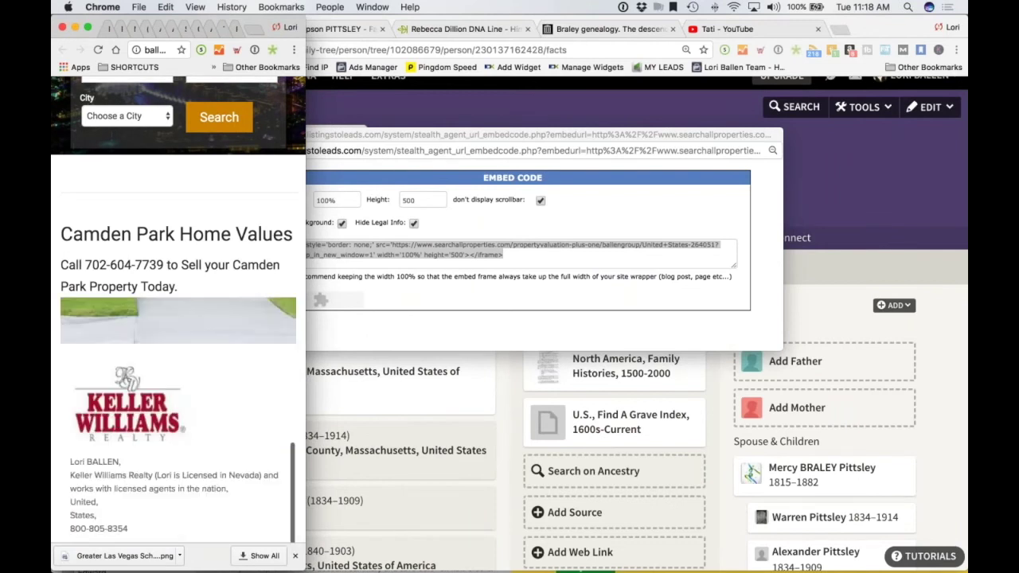
pyautogui.scroll(-1, 178, 318)
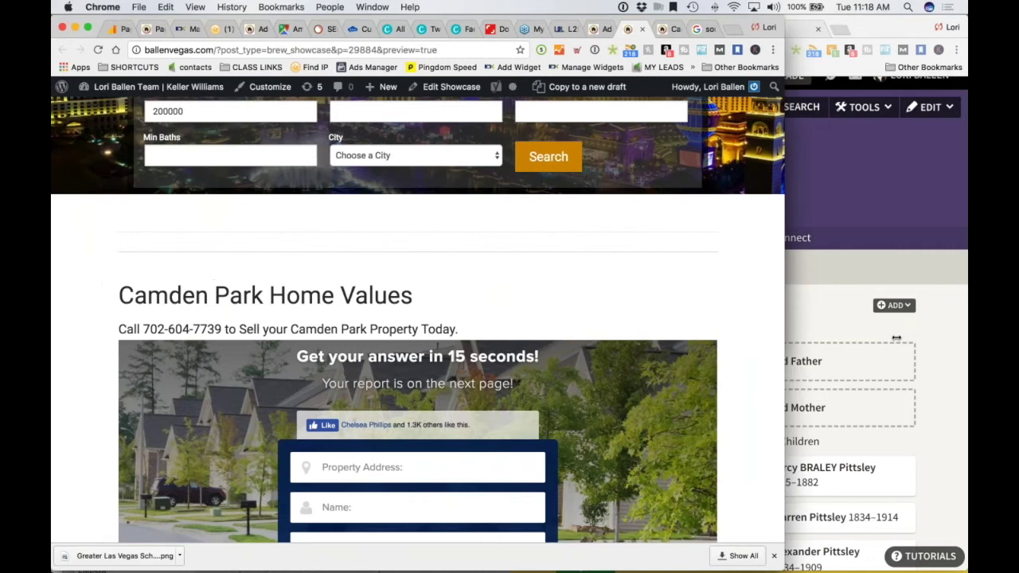
pyautogui.moveTo(786, 338); pyautogui.dragTo(967, 338)
pyautogui.click(833, 29)
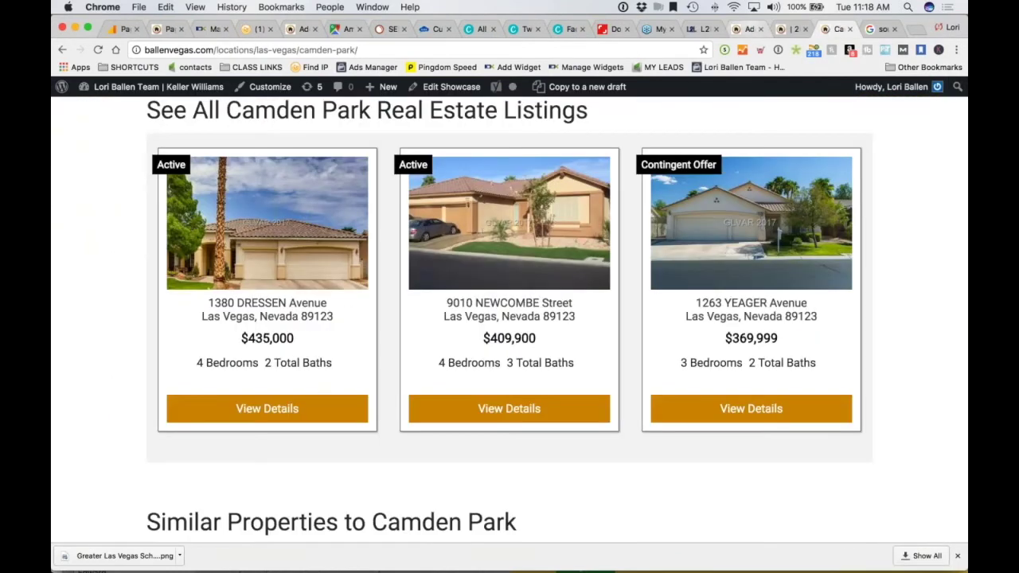
pyautogui.click(748, 29)
pyautogui.scroll(1, 357, 250)
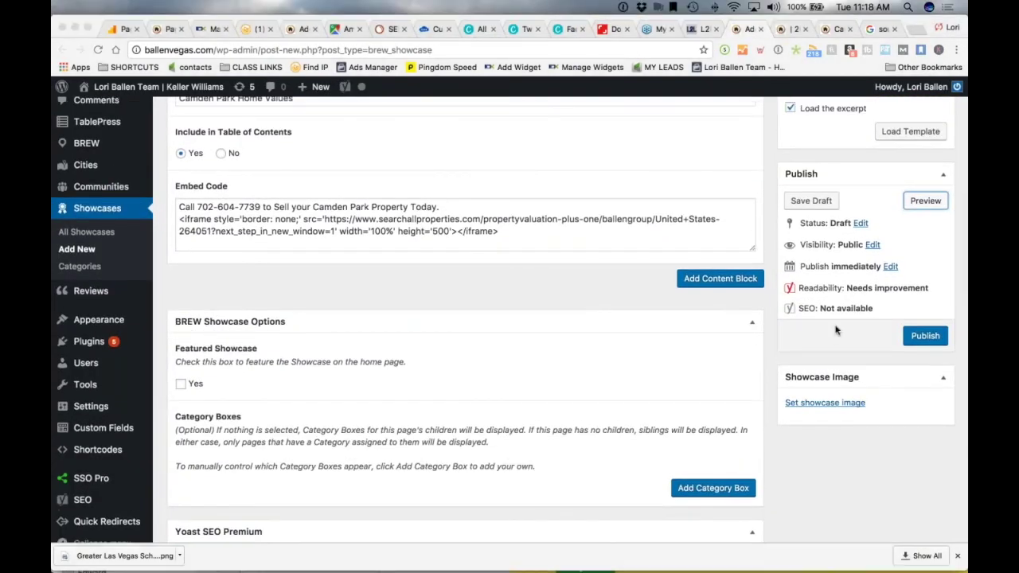
# Change the iframe height from 500 to 1500 and refresh the showcase preview
pyautogui.click(435, 233)
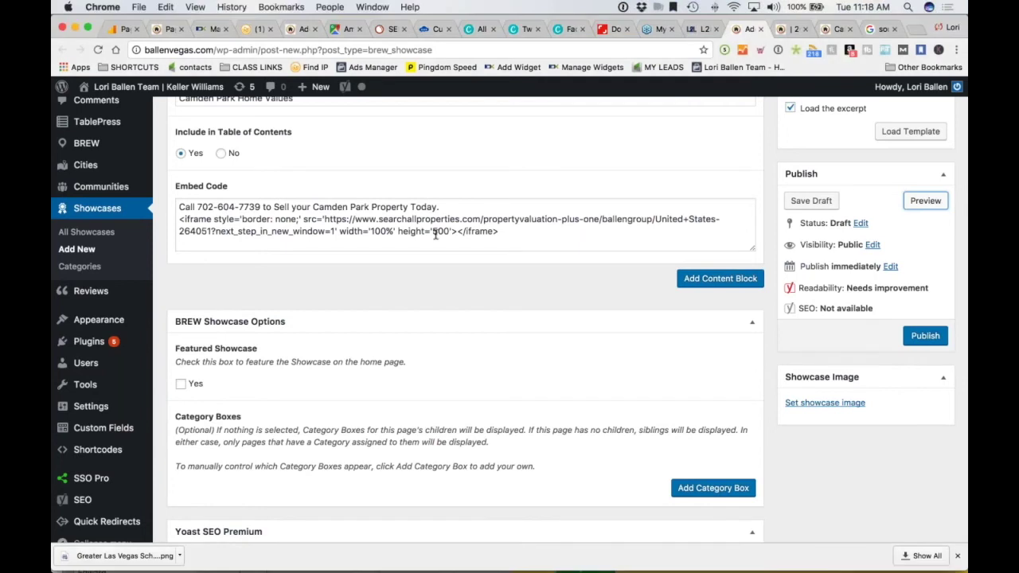
pyautogui.click(436, 233)
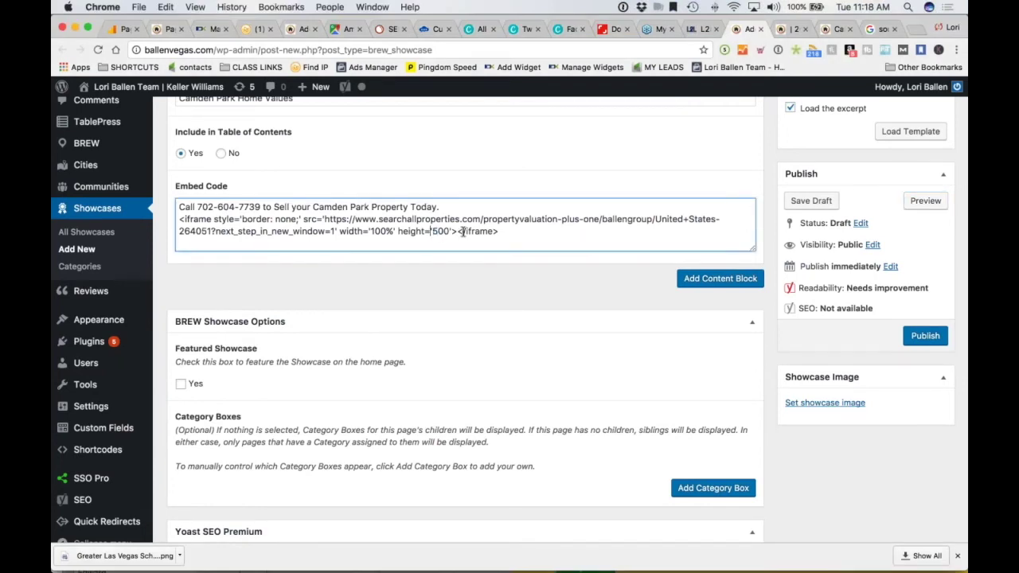
pyautogui.write('1')
pyautogui.scroll(-1, 462, 231)
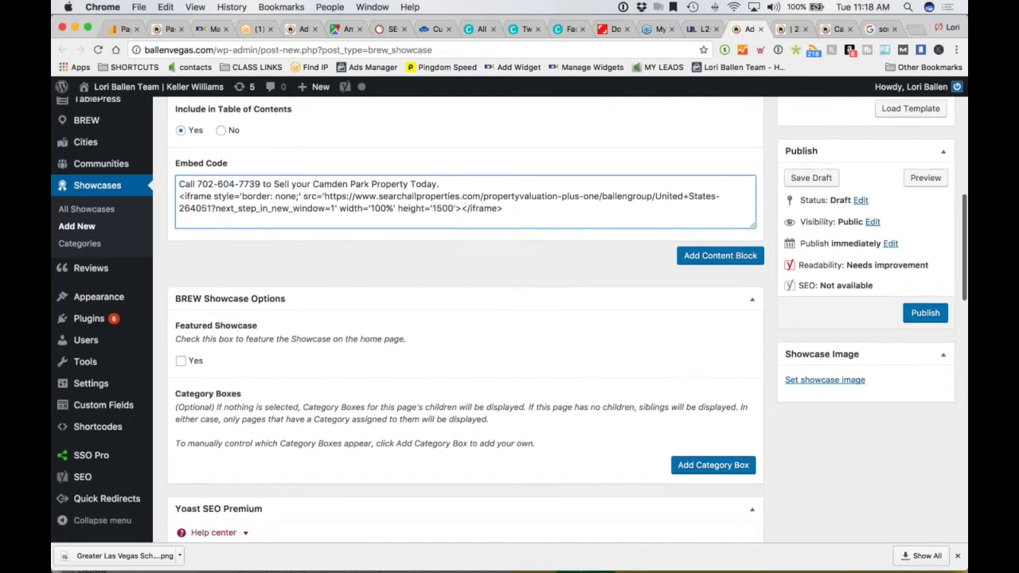
pyautogui.scroll(-3, 557, 319)
pyautogui.scroll(4, 557, 319)
pyautogui.click(924, 177)
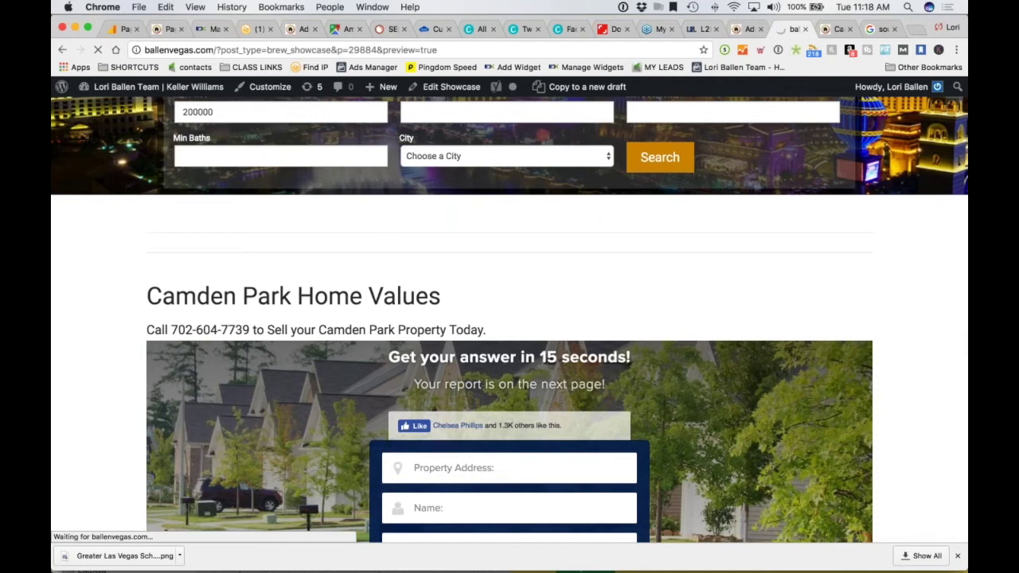
pyautogui.scroll(-5, 67, 238)
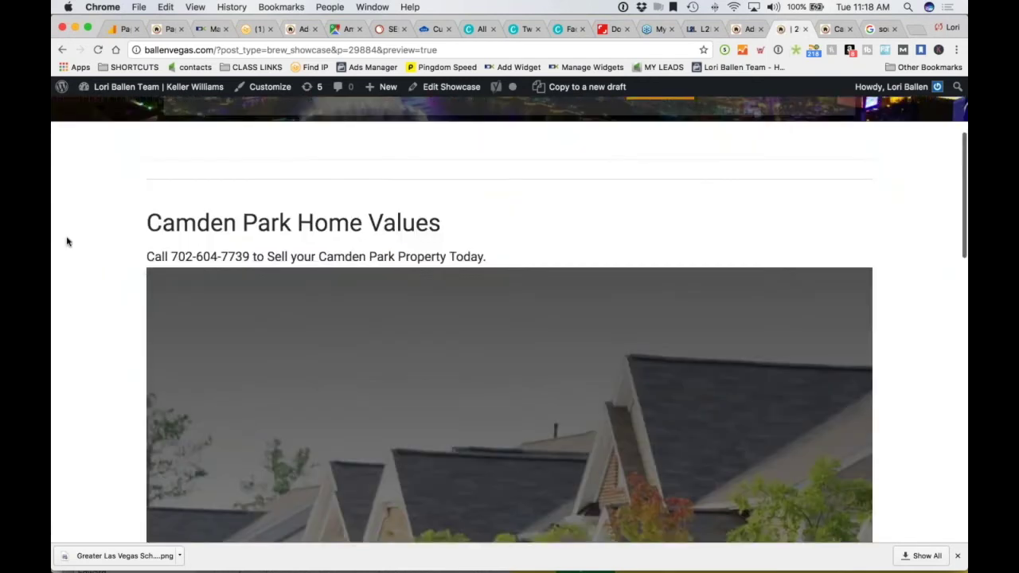
pyautogui.scroll(-3, 67, 242)
pyautogui.scroll(-3, 67, 242)
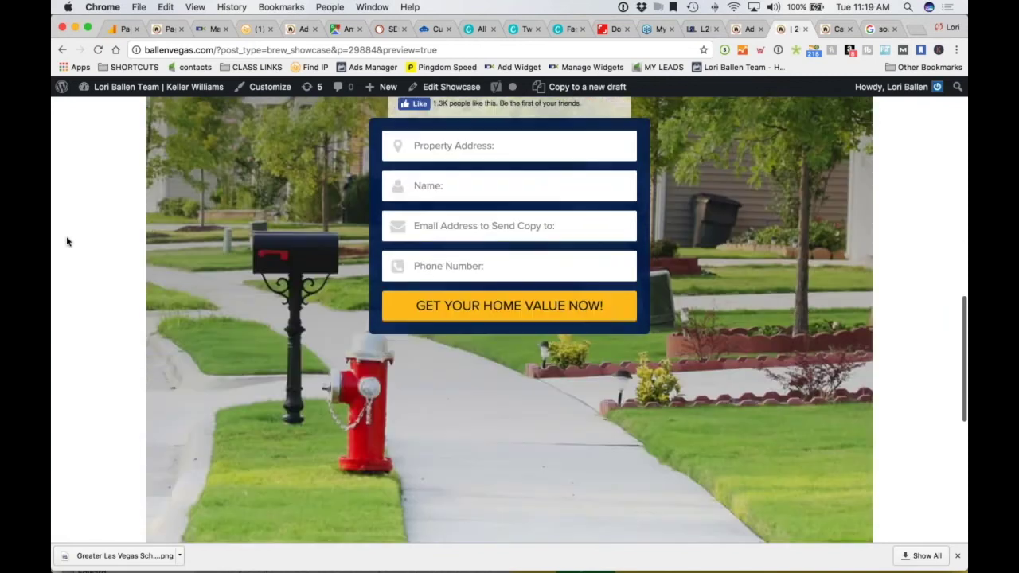
pyautogui.scroll(-5, 66, 242)
pyautogui.scroll(8, 64, 238)
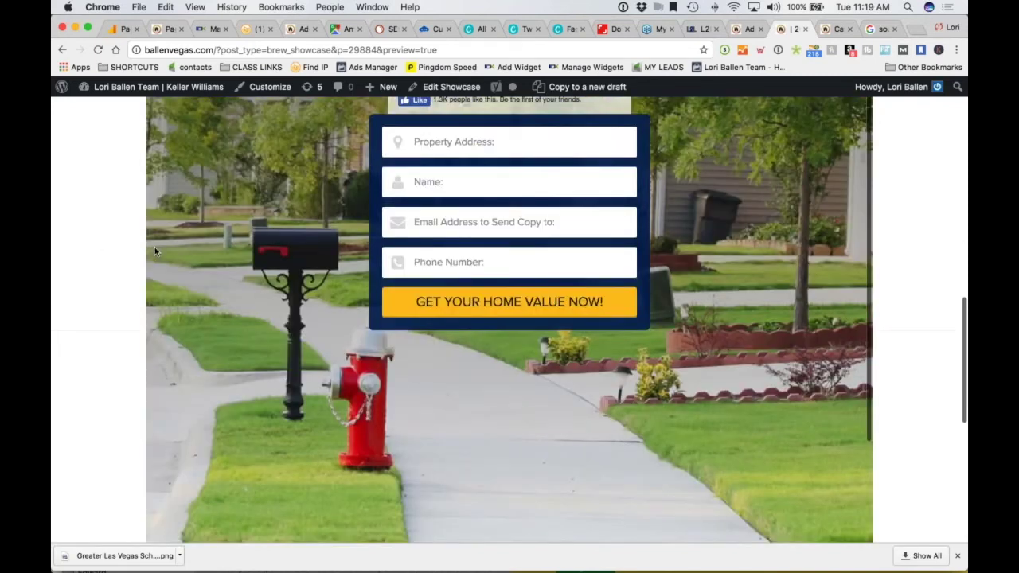
pyautogui.scroll(5, 104, 250)
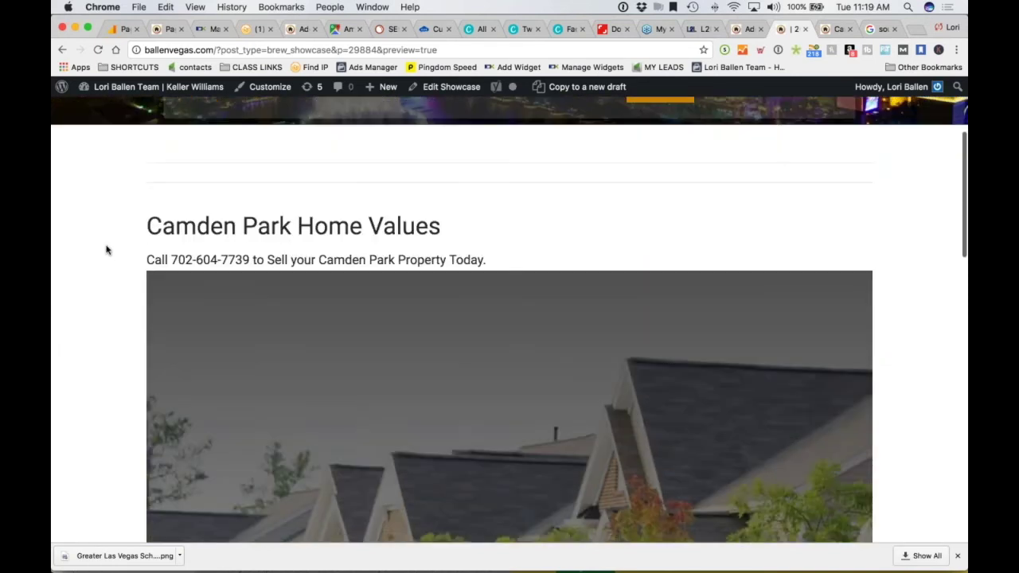
pyautogui.scroll(-1, 107, 250)
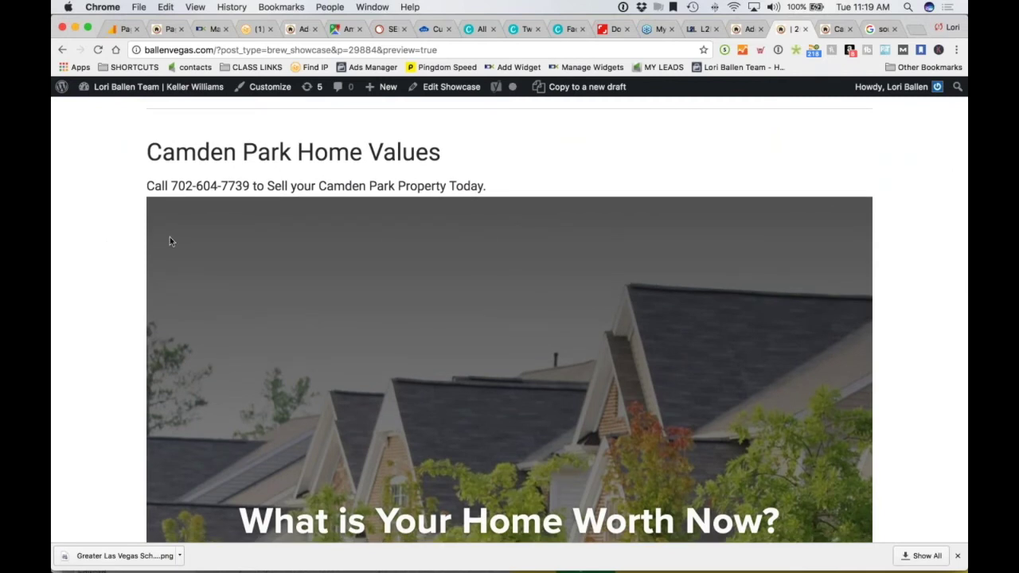
pyautogui.scroll(-3, 86, 224)
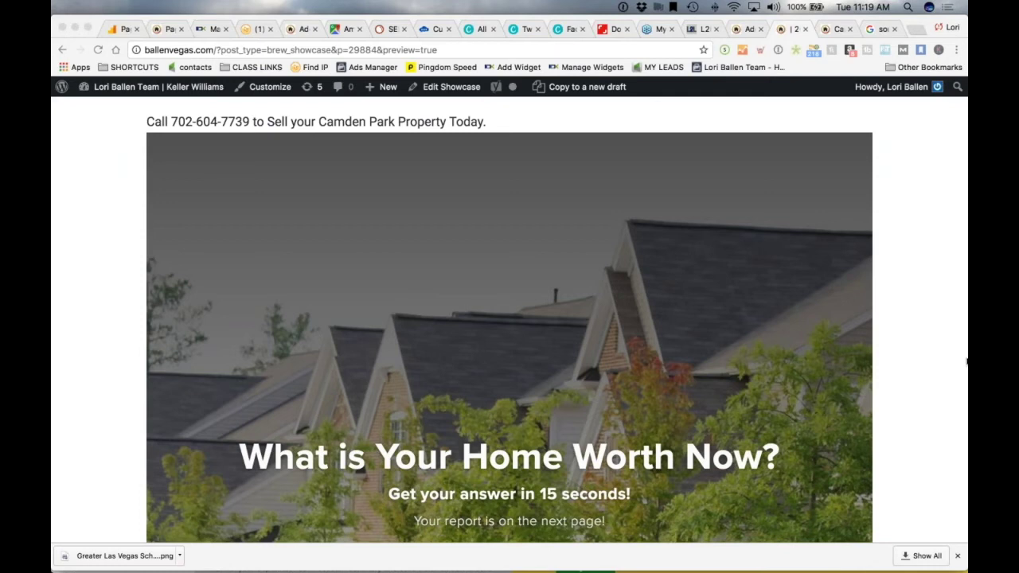
pyautogui.scroll(-1, 57, 251)
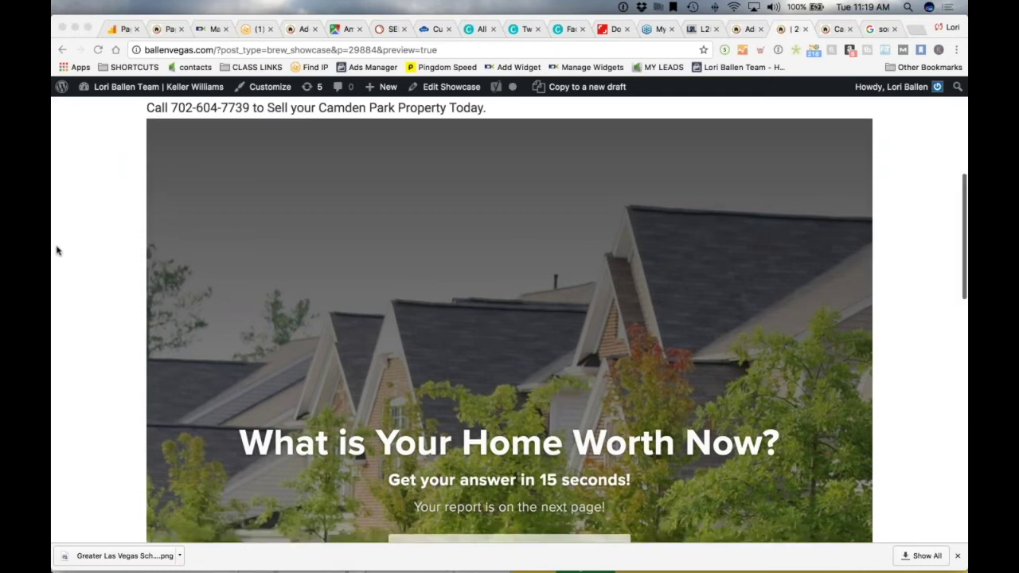
pyautogui.scroll(-5, 57, 251)
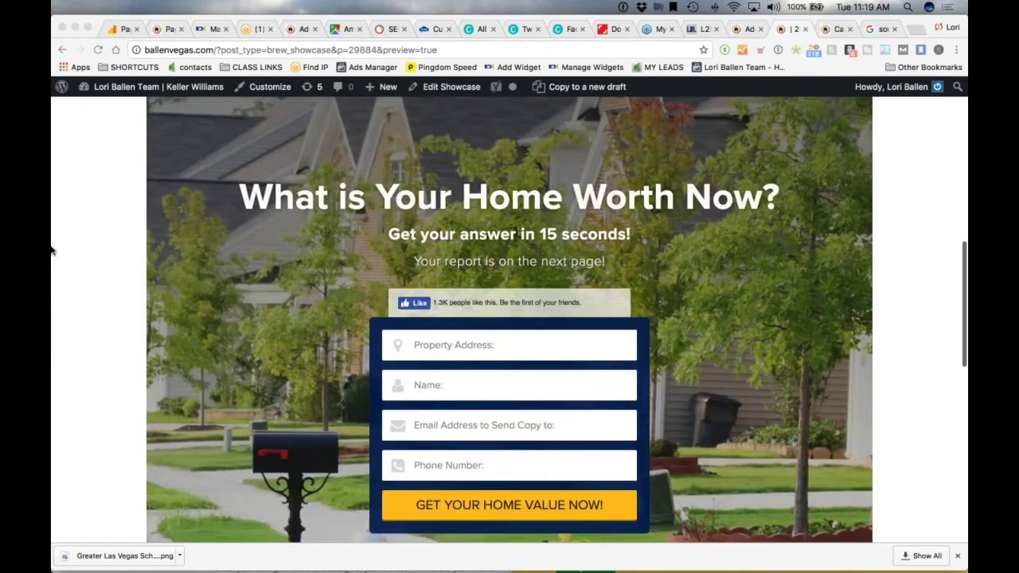
pyautogui.scroll(-6, 51, 251)
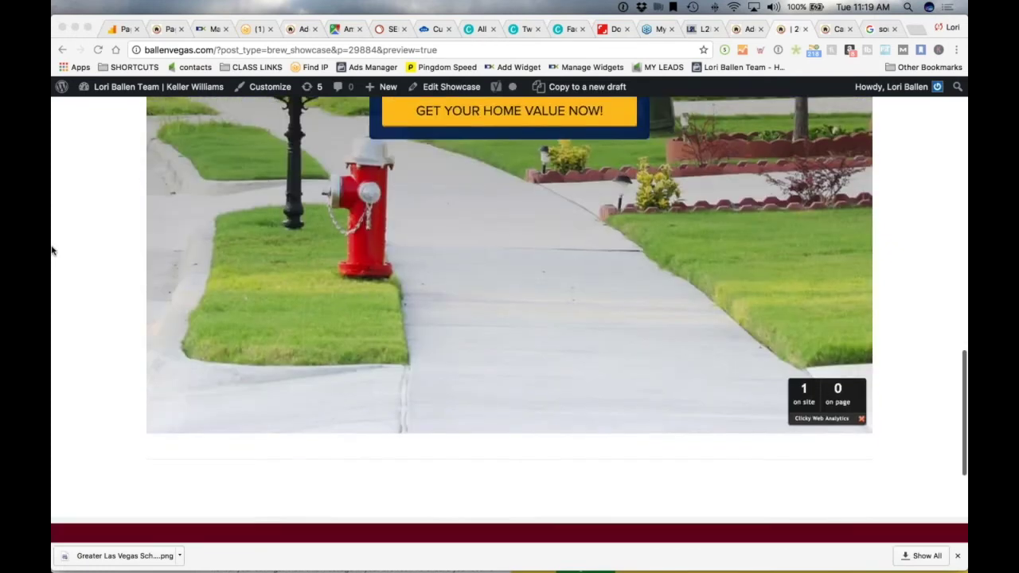
pyautogui.scroll(-2, 53, 251)
pyautogui.scroll(12, 54, 259)
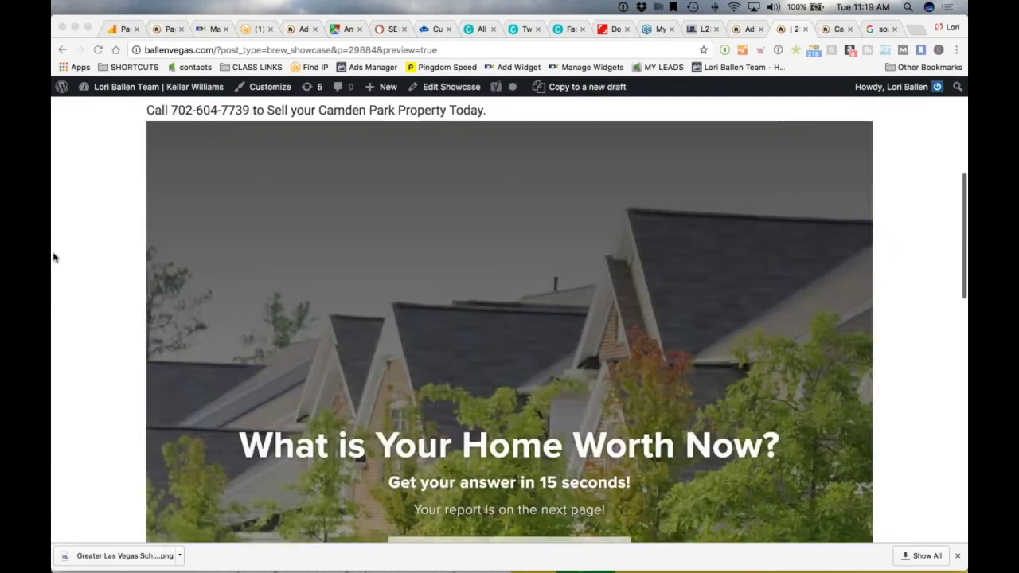
pyautogui.scroll(-3, 53, 265)
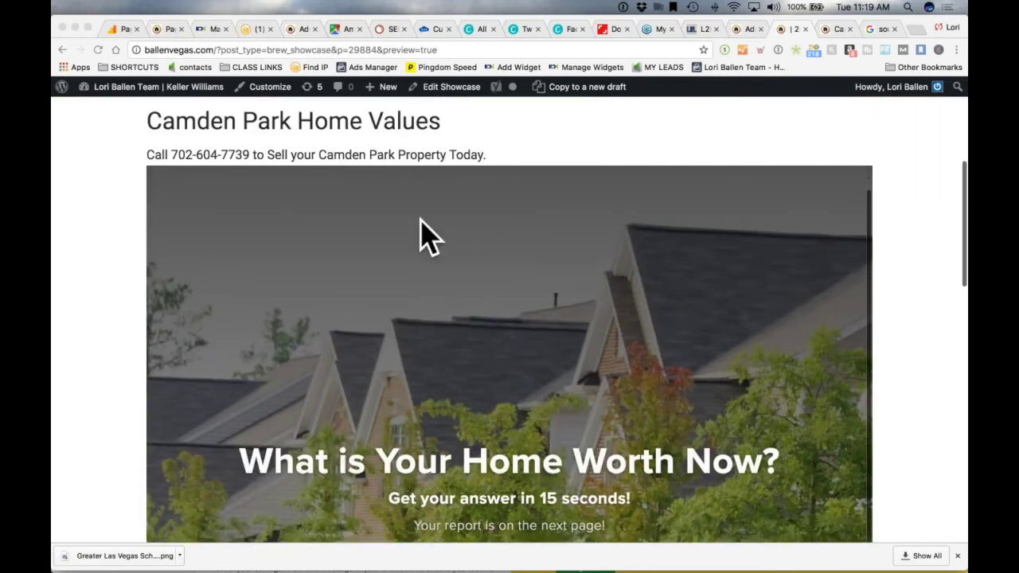
pyautogui.scroll(-3, 514, 320)
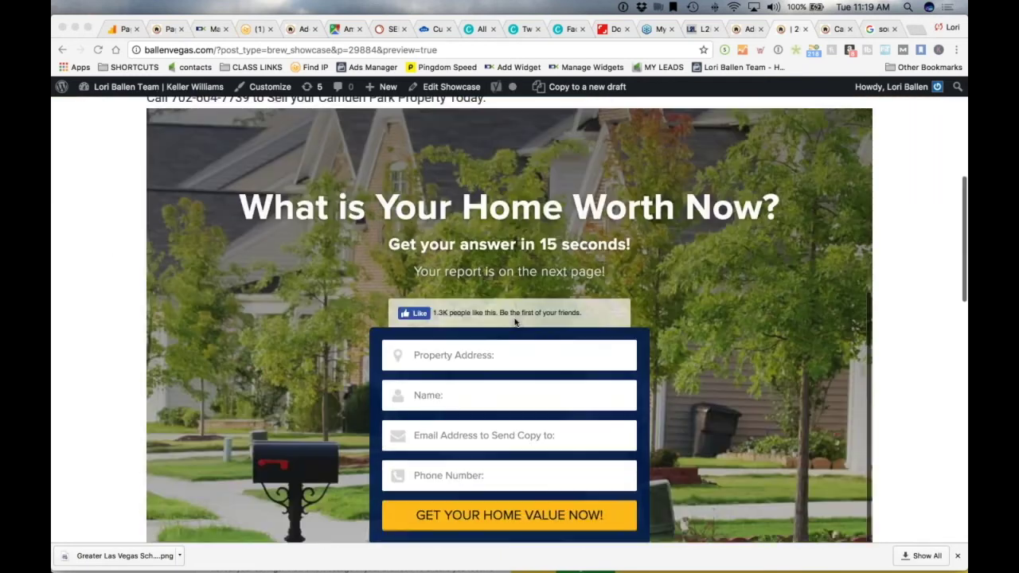
pyautogui.scroll(-1, 514, 321)
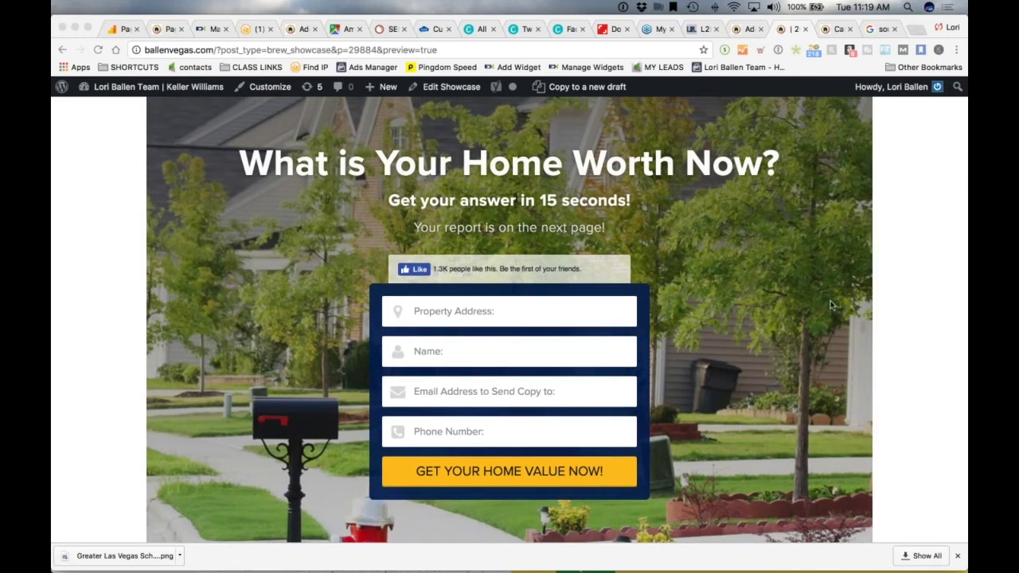
pyautogui.scroll(3, 835, 307)
pyautogui.scroll(2, 275, 304)
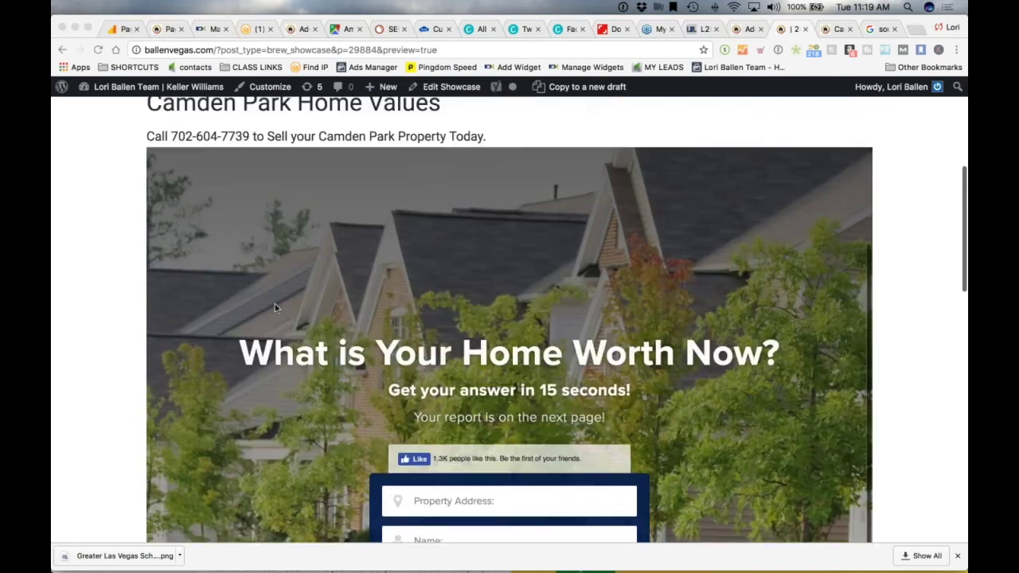
pyautogui.scroll(-5, 322, 285)
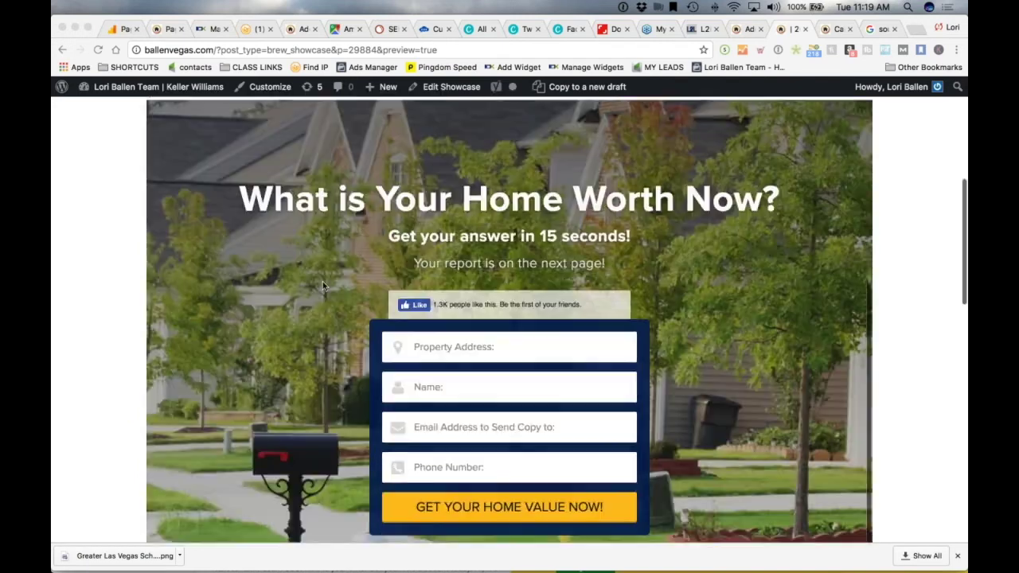
pyautogui.scroll(2, 323, 285)
pyautogui.scroll(1, 319, 283)
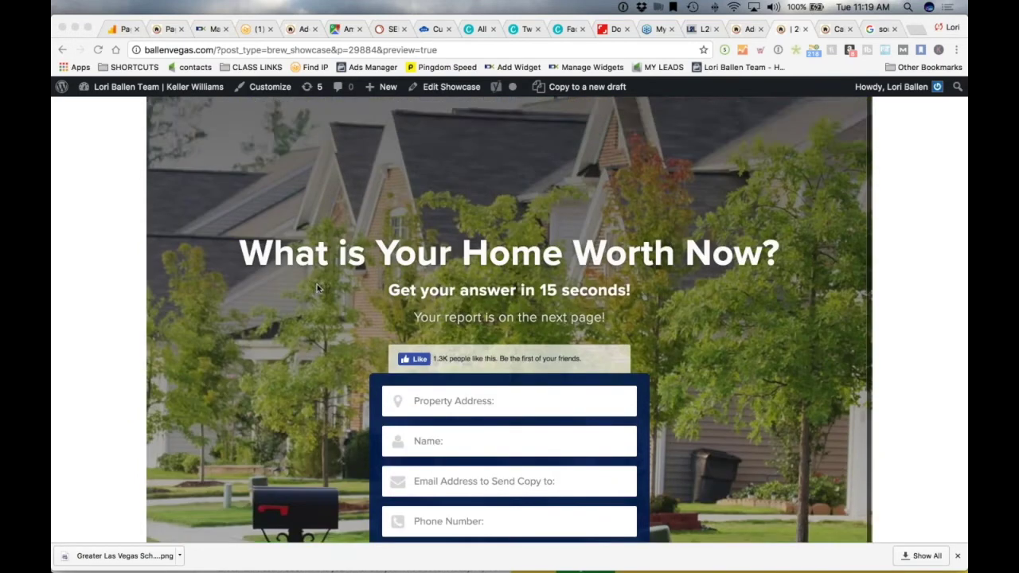
pyautogui.scroll(-5, 310, 262)
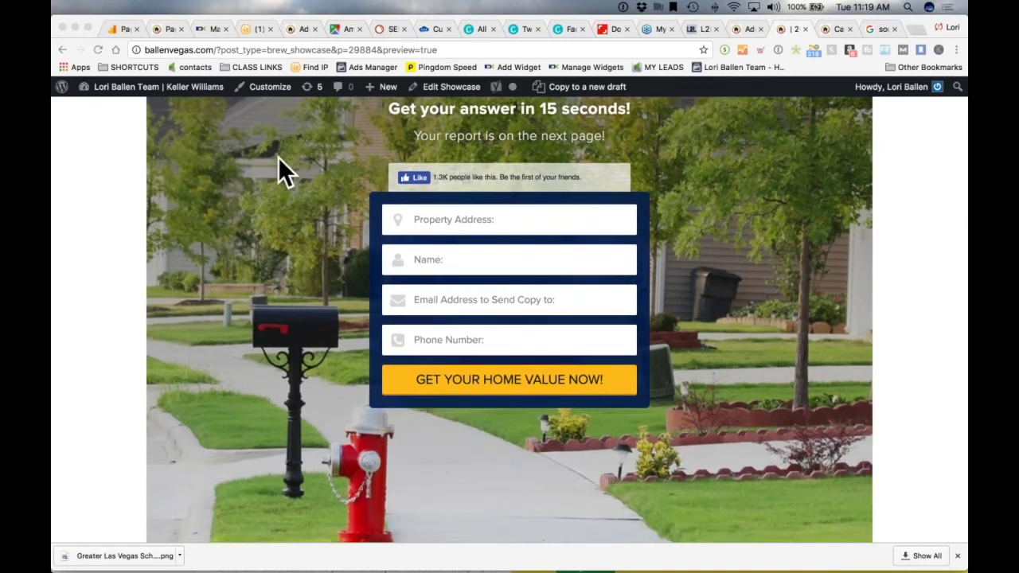
pyautogui.scroll(-2, 278, 159)
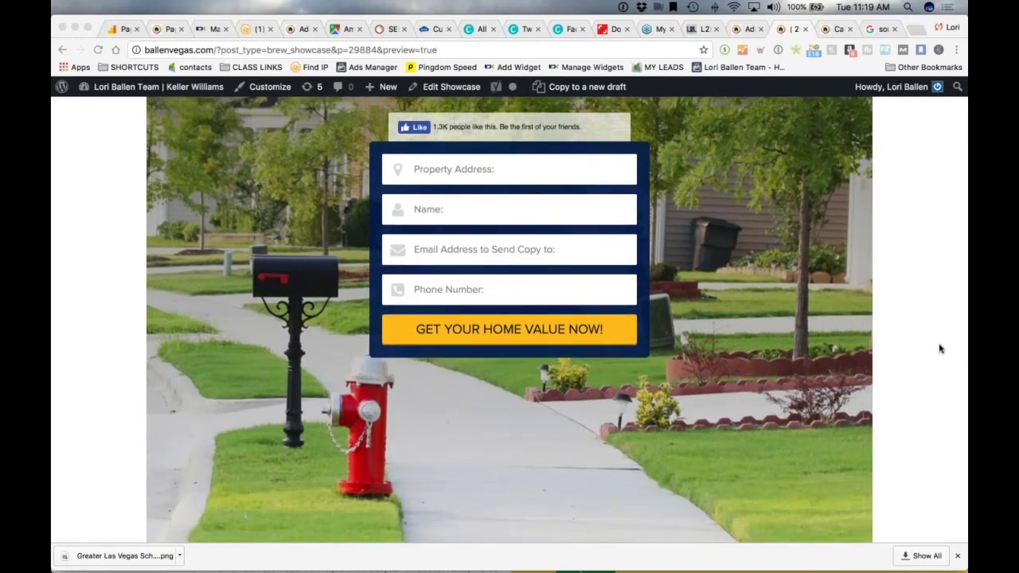
pyautogui.scroll(1, 61, 298)
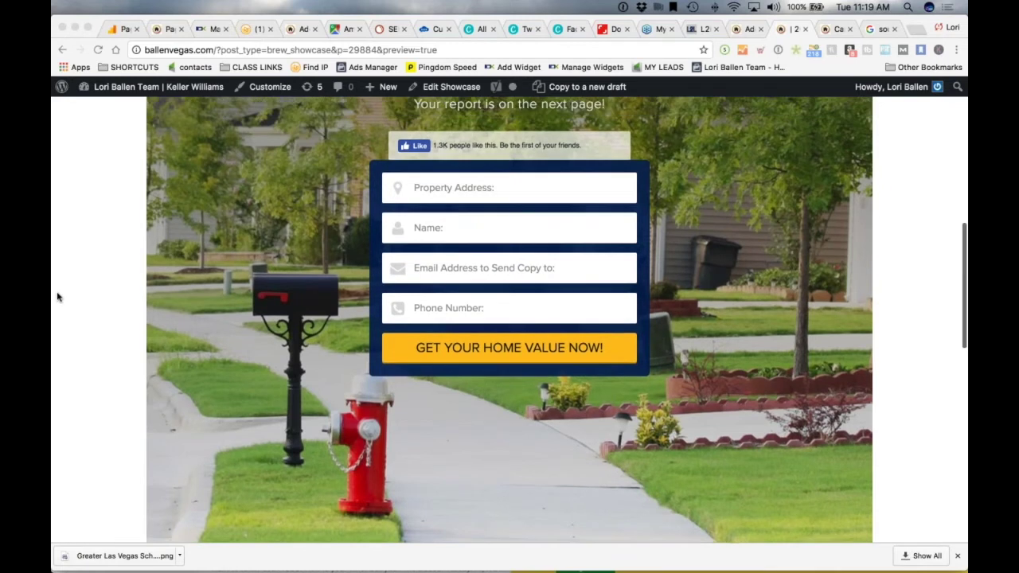
pyautogui.scroll(5, 57, 297)
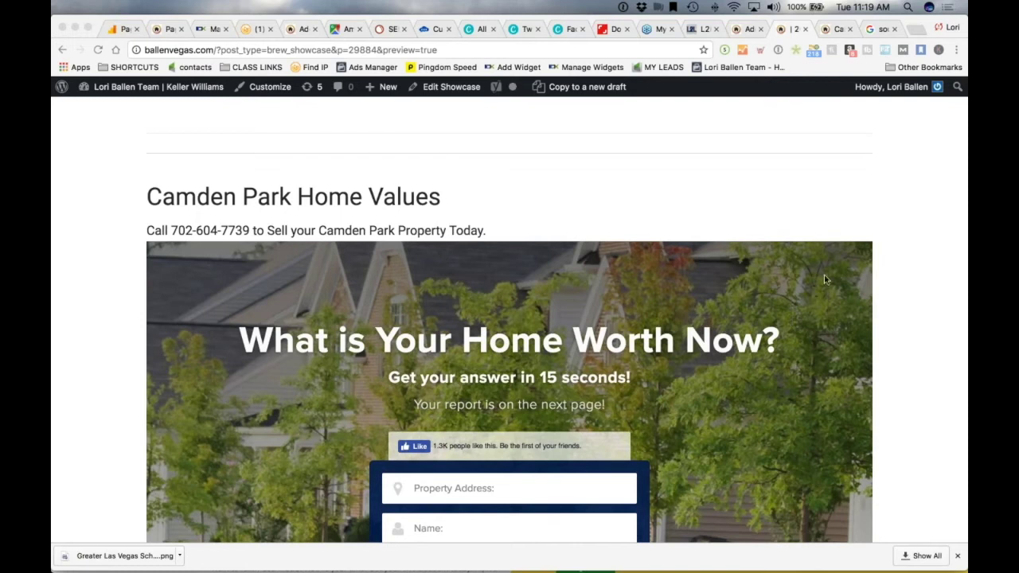
pyautogui.scroll(2, 100, 292)
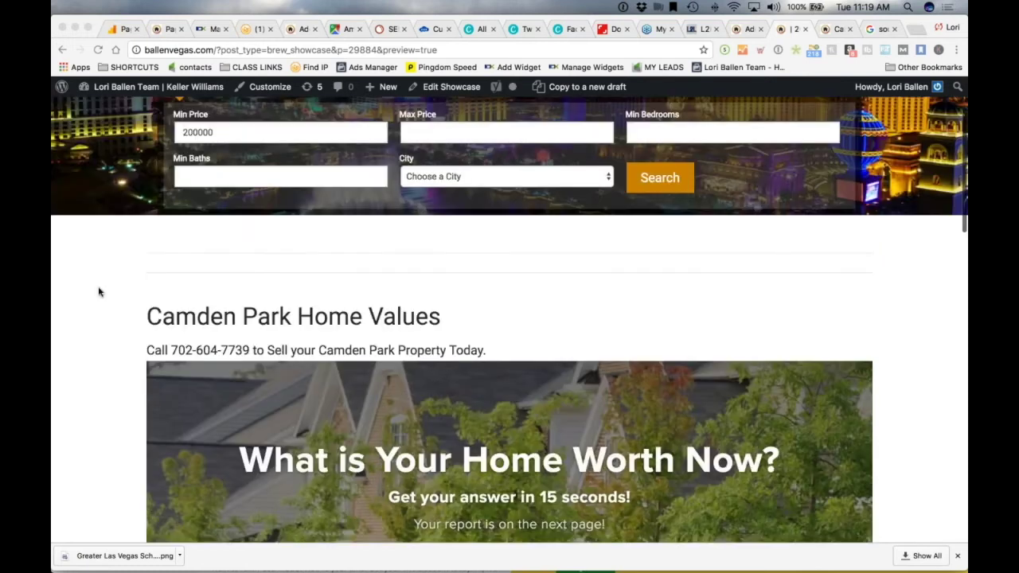
pyautogui.scroll(-10, 100, 292)
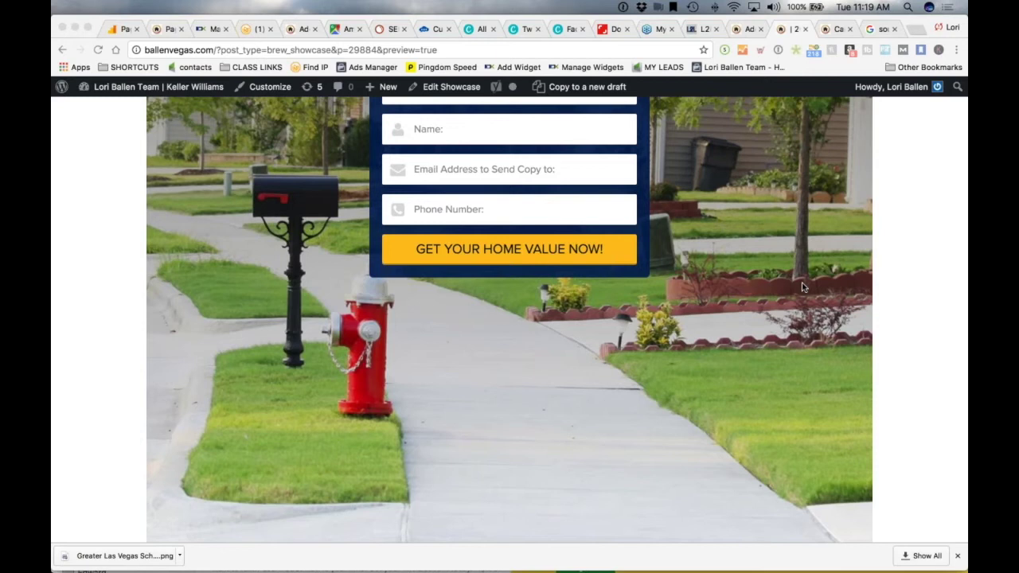
pyautogui.scroll(8, 362, 322)
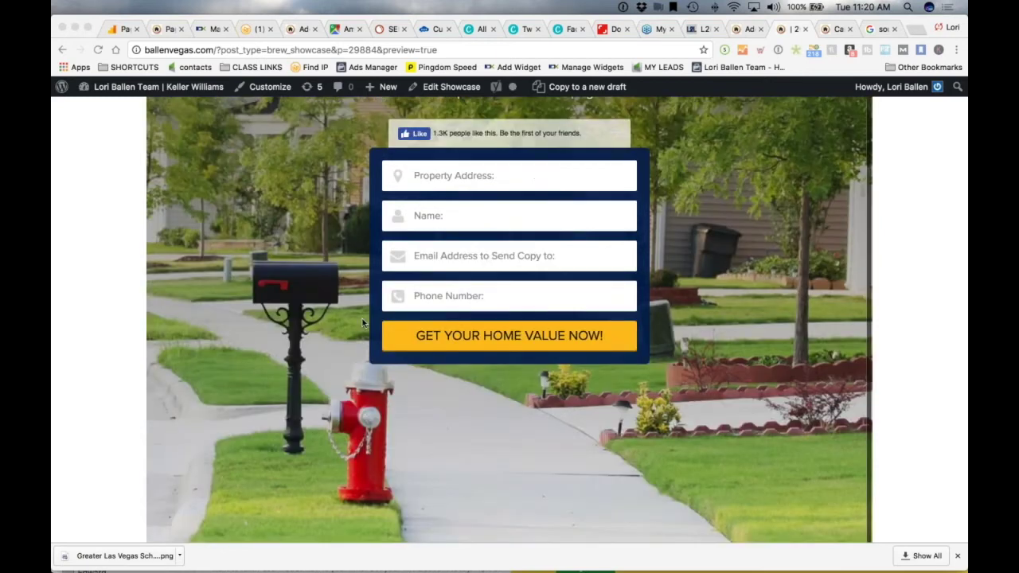
pyautogui.scroll(10, 350, 320)
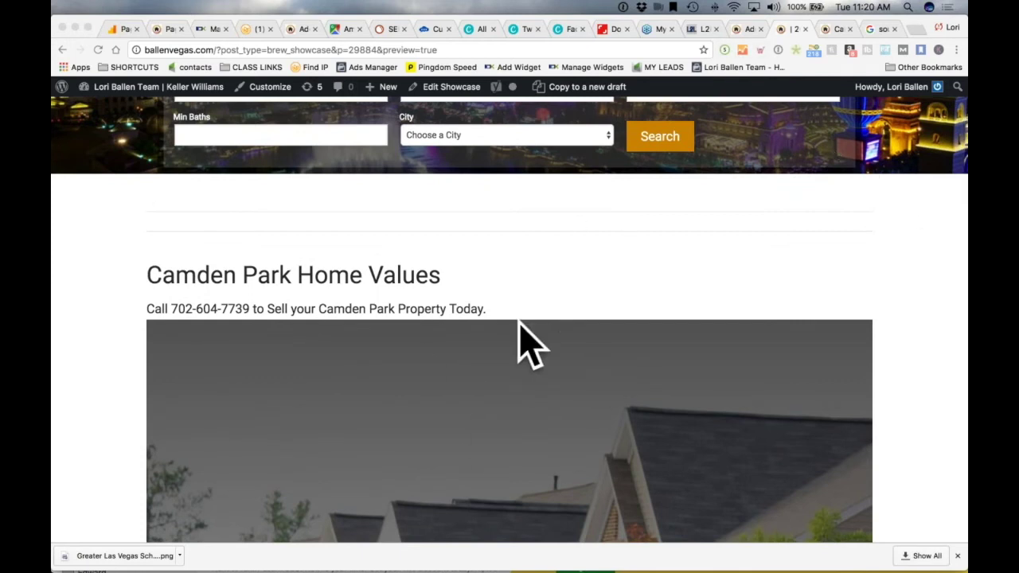
pyautogui.scroll(-1, 127, 328)
pyautogui.scroll(-10, 127, 329)
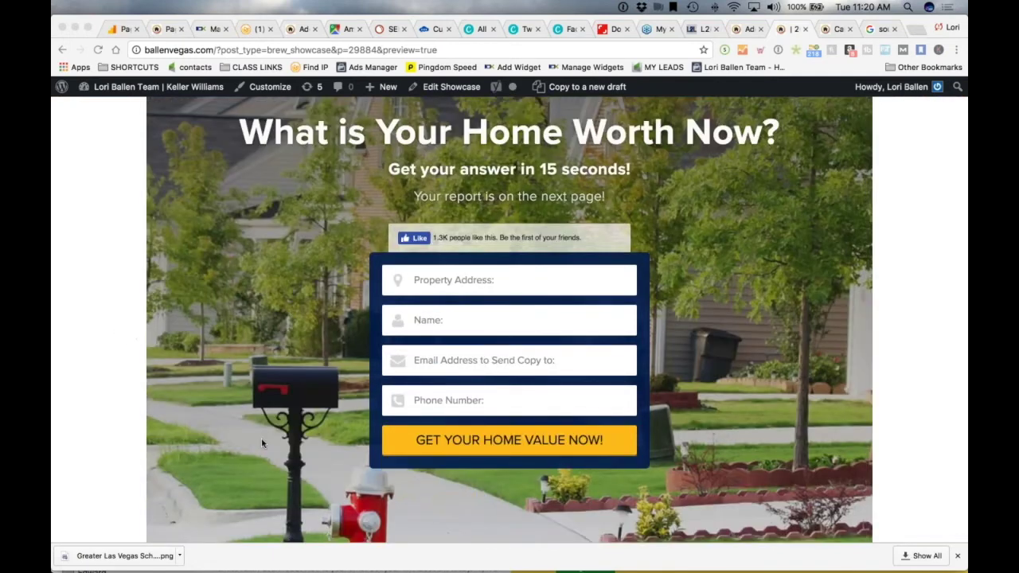
pyautogui.scroll(-2, 262, 443)
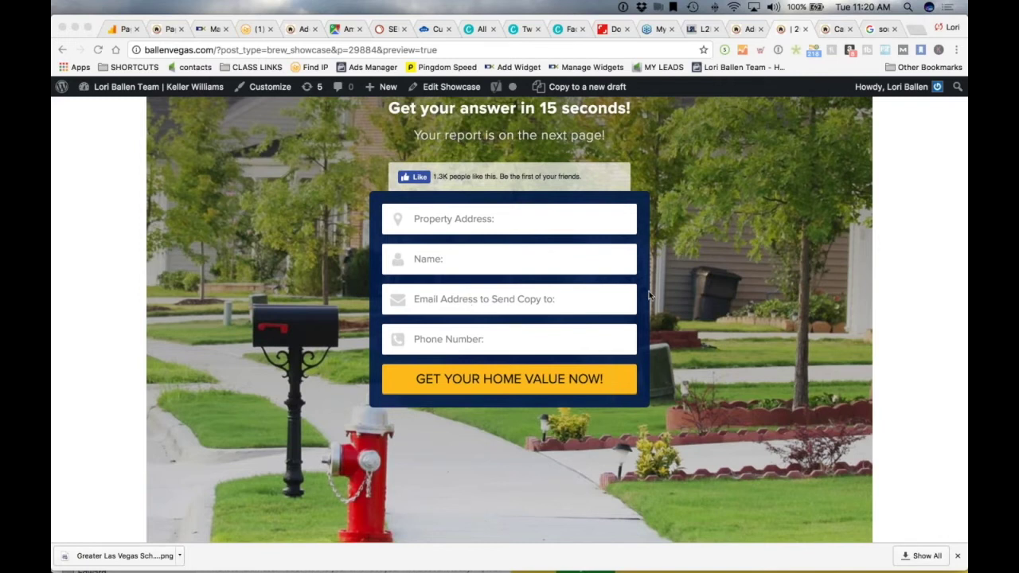
pyautogui.scroll(-6, 343, 310)
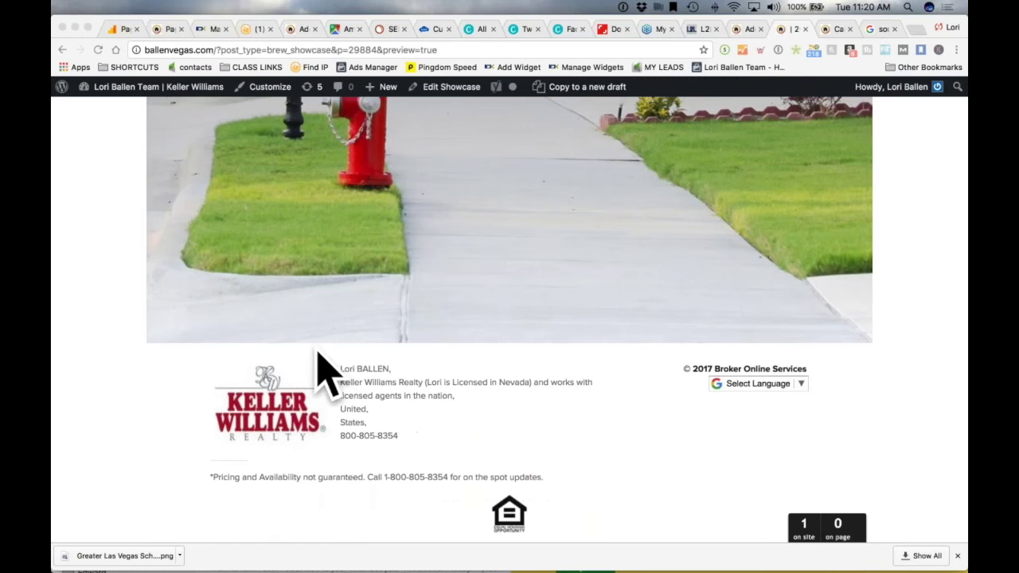
pyautogui.scroll(6, 239, 429)
pyautogui.scroll(6, 184, 393)
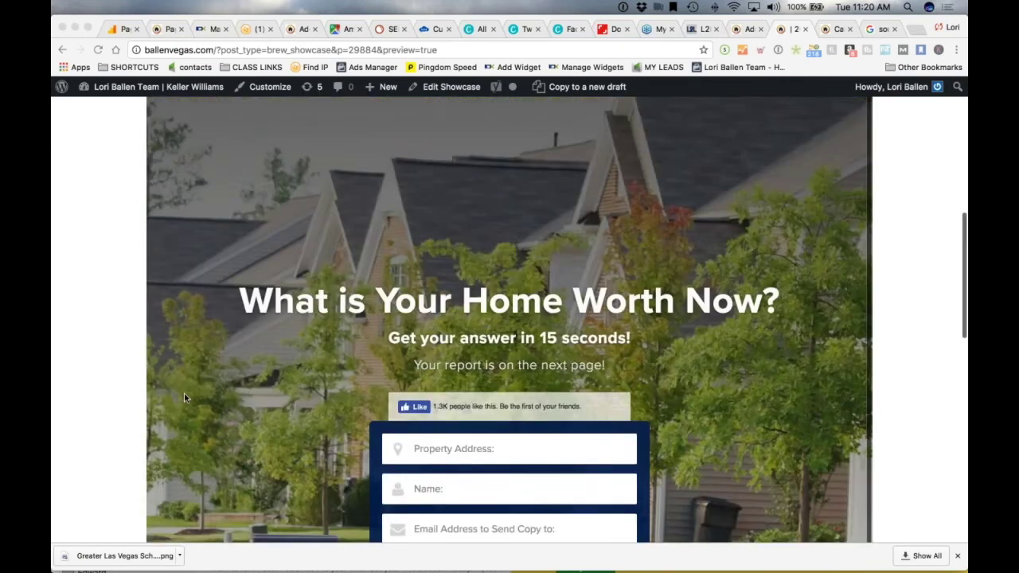
pyautogui.scroll(-2, 58, 357)
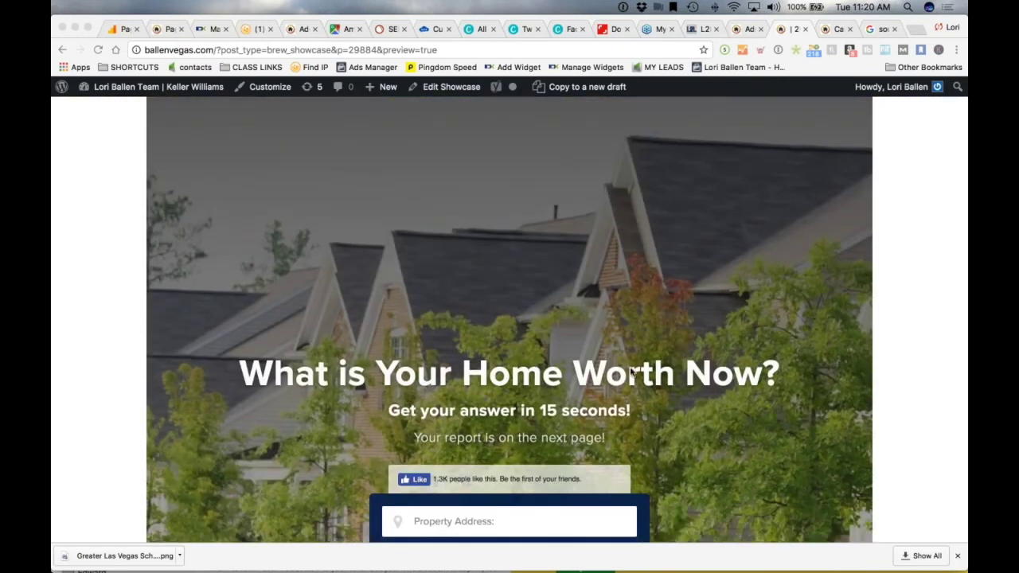
pyautogui.scroll(8, 655, 347)
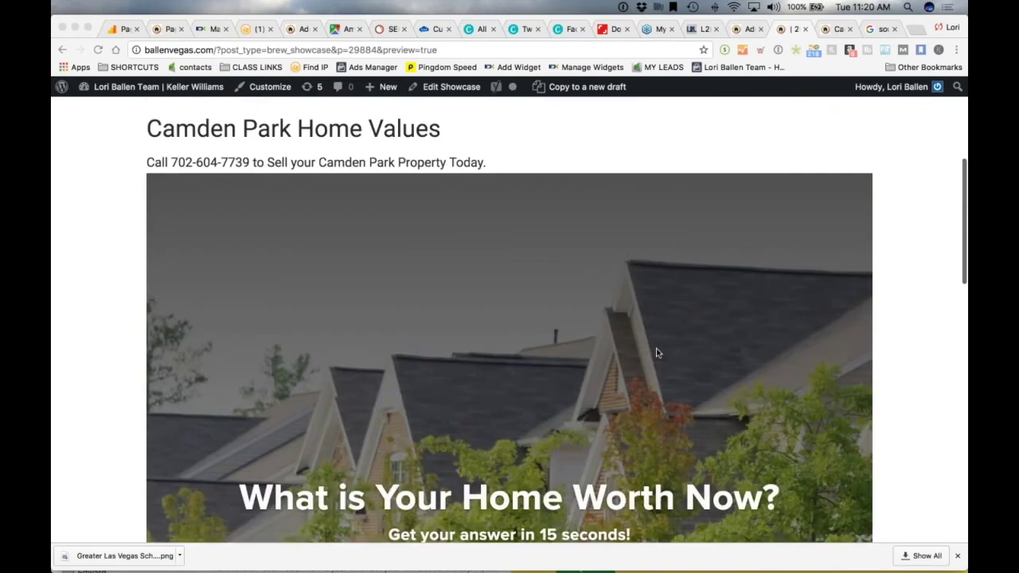
pyautogui.scroll(-2, 493, 303)
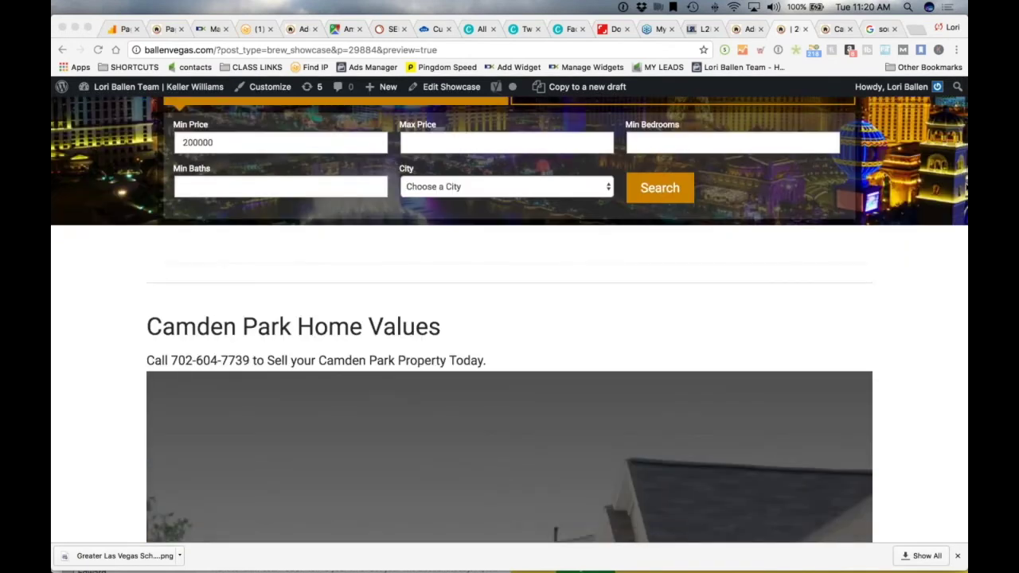
# Narrow the window to phone width, scroll down to the Keller Williams footer, then restore desktop width
pyautogui.moveTo(967, 265); pyautogui.dragTo(306, 229)
pyautogui.scroll(-3, 132, 291)
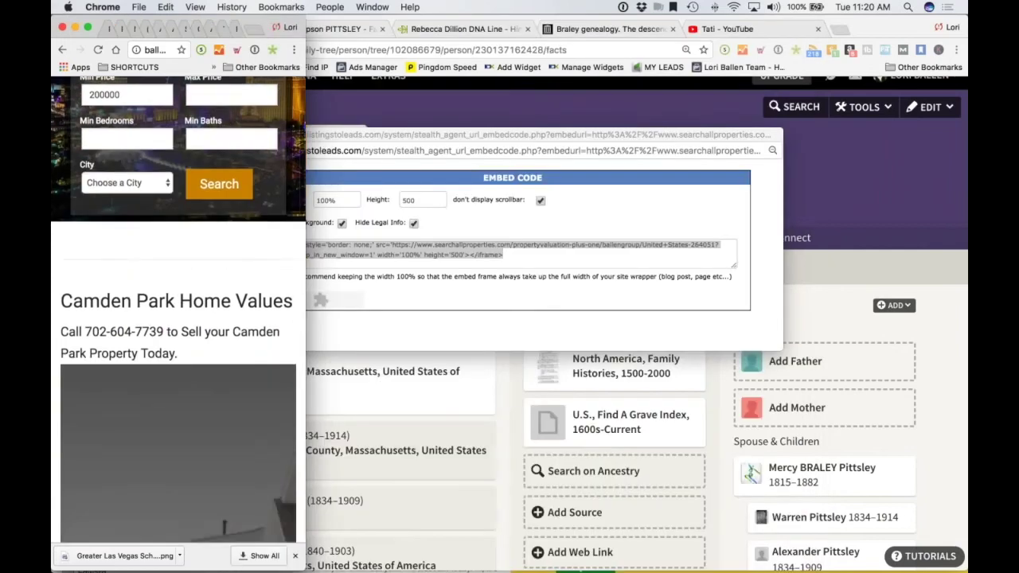
pyautogui.scroll(-10, 132, 292)
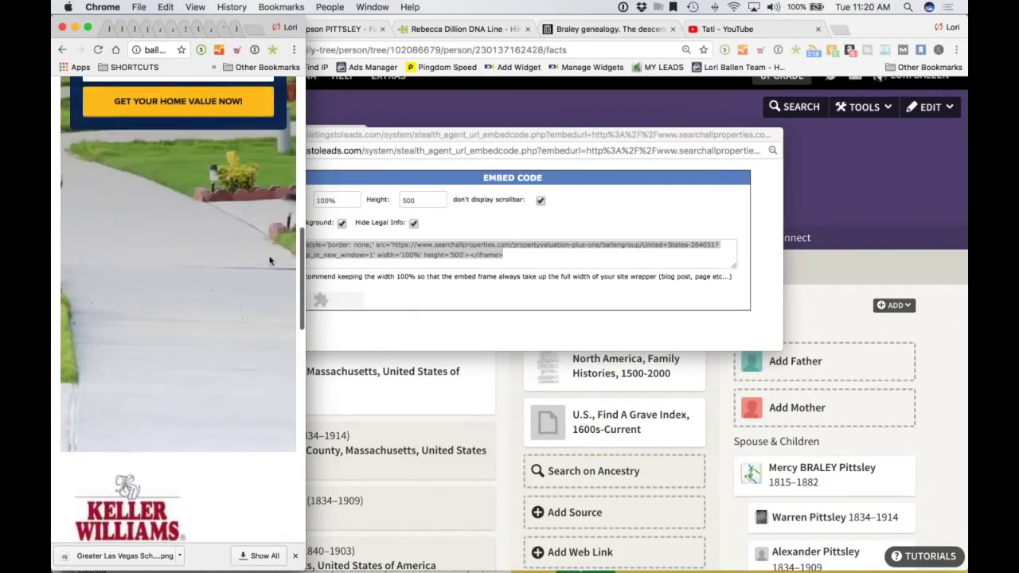
pyautogui.scroll(-3, 205, 518)
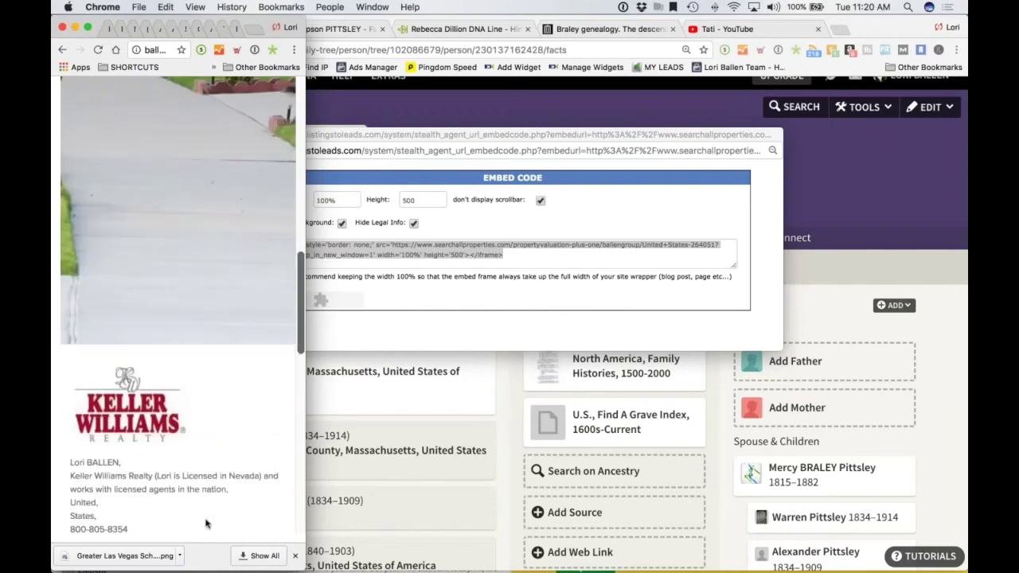
pyautogui.scroll(-5, 204, 518)
pyautogui.scroll(10, 198, 319)
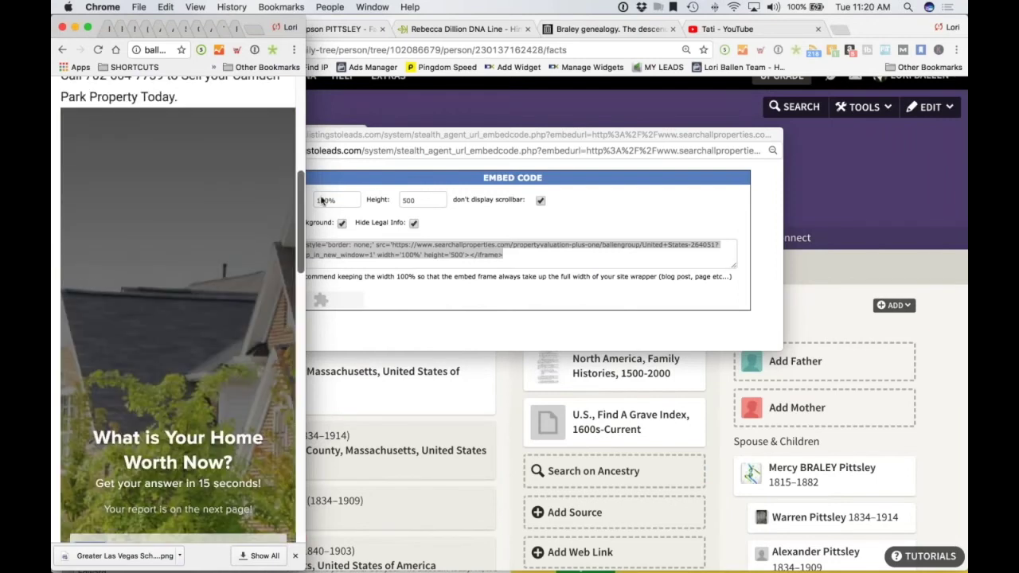
pyautogui.moveTo(300, 133); pyautogui.dragTo(966, 133)
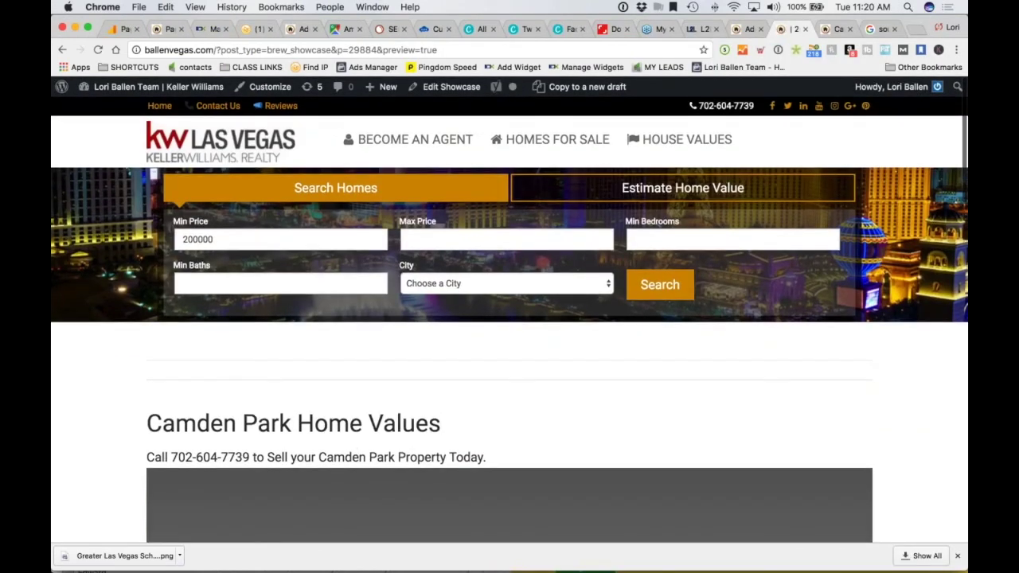
# Compare the editor's Embed Code with the rendered preview, then go to the Listings to Leads customizer
pyautogui.click(739, 30)
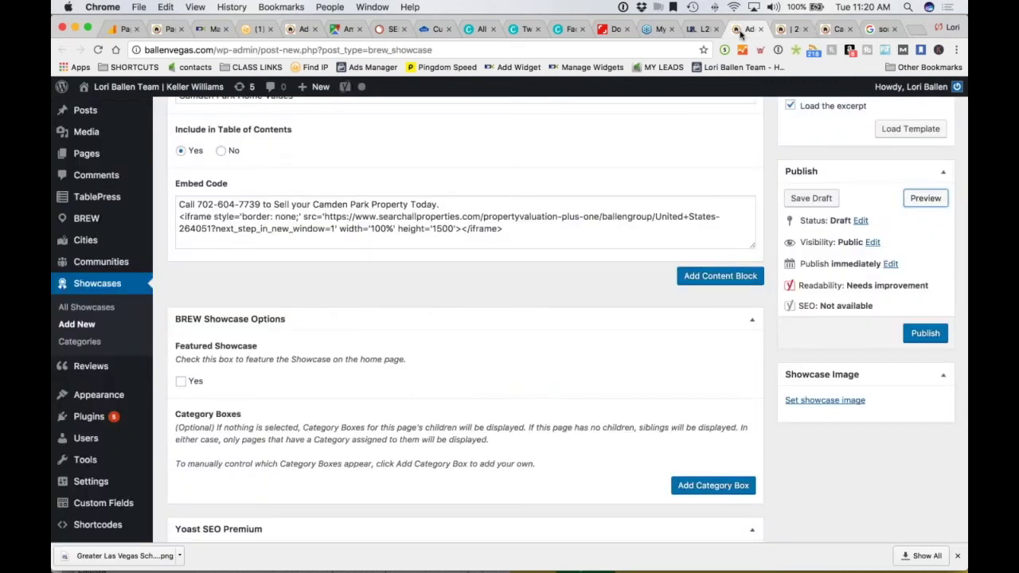
pyautogui.click(788, 30)
pyautogui.scroll(-1, 120, 384)
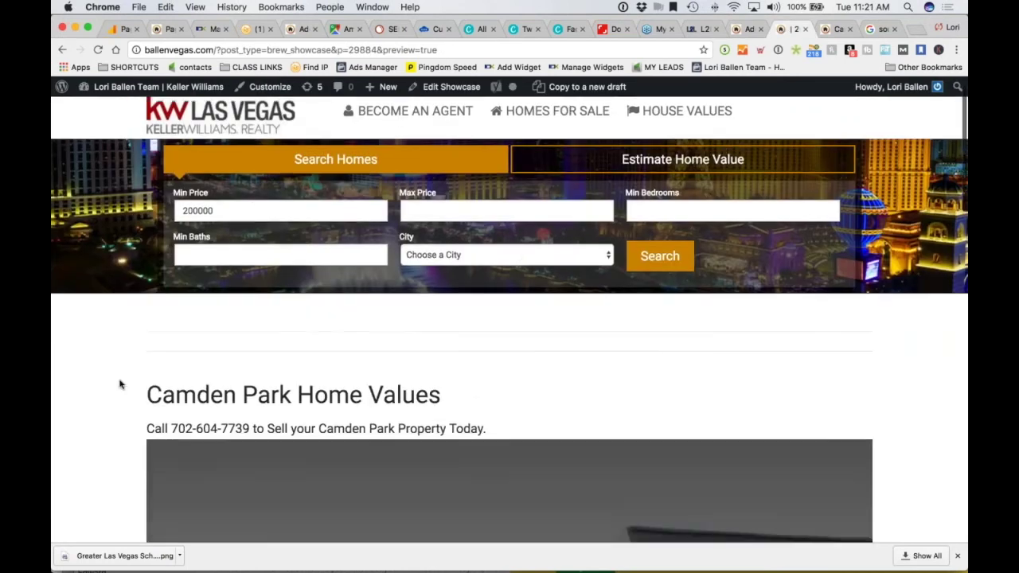
pyautogui.scroll(-5, 120, 384)
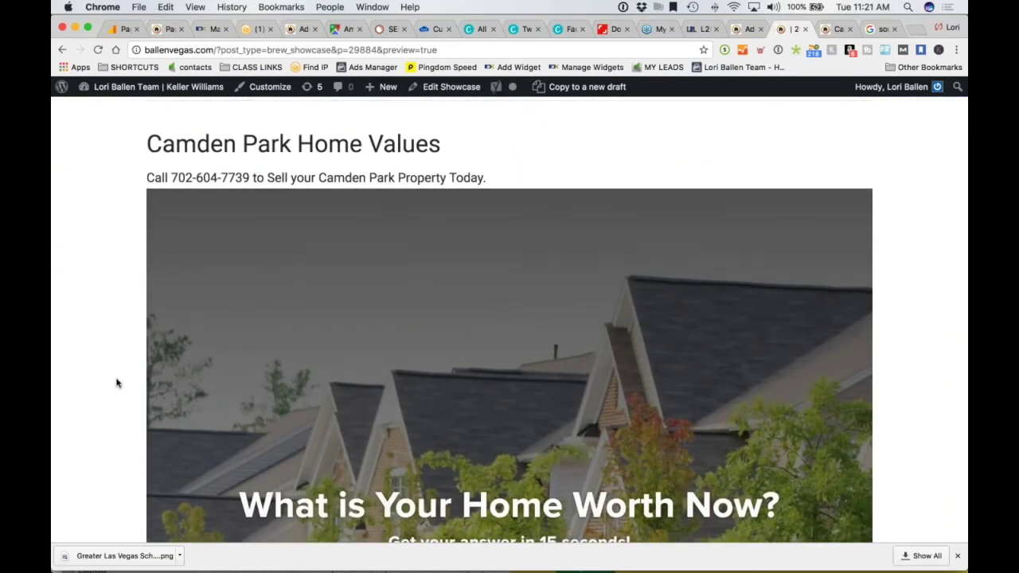
pyautogui.scroll(-2, 116, 383)
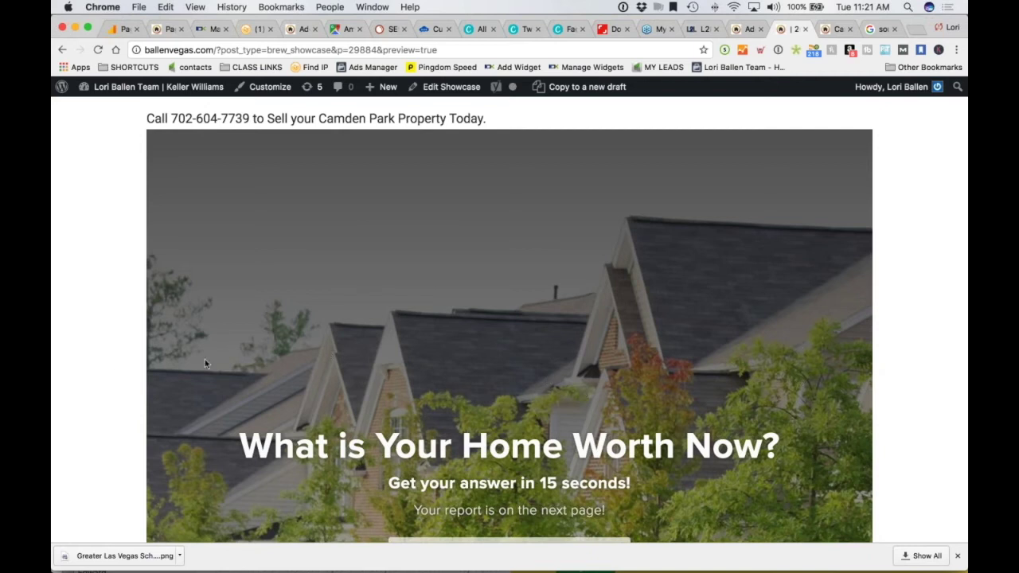
pyautogui.click(748, 28)
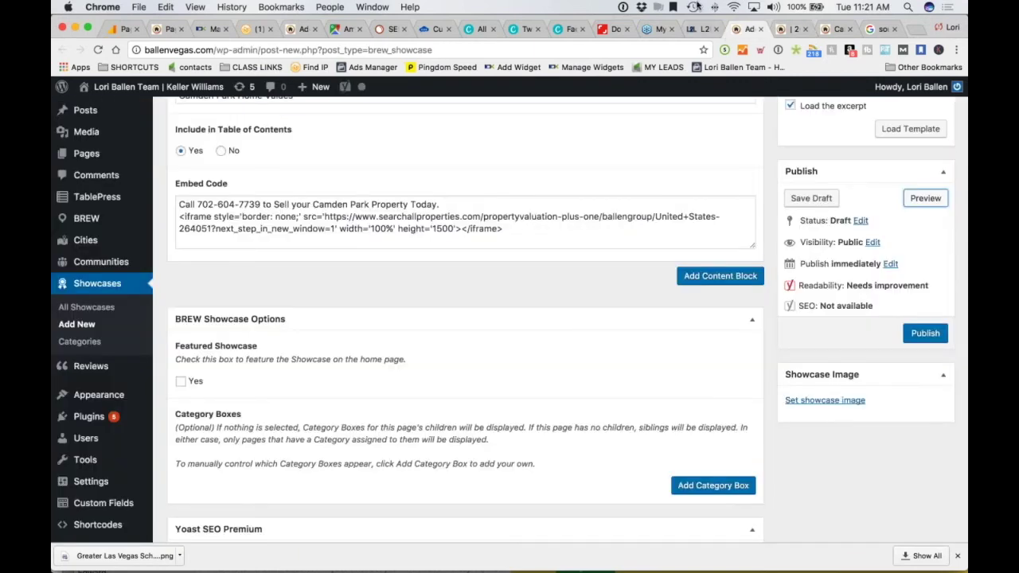
pyautogui.click(692, 31)
pyautogui.scroll(2, 323, 316)
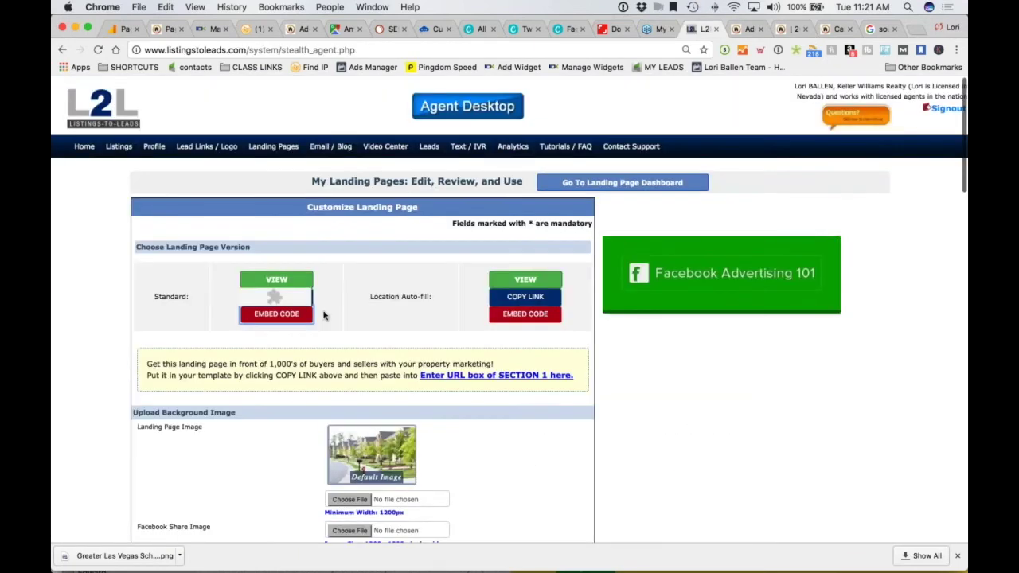
# Review the Listings to Leads Landing Pages list of Property Valuation pages, then return to the showcase preview
pyautogui.click(272, 145)
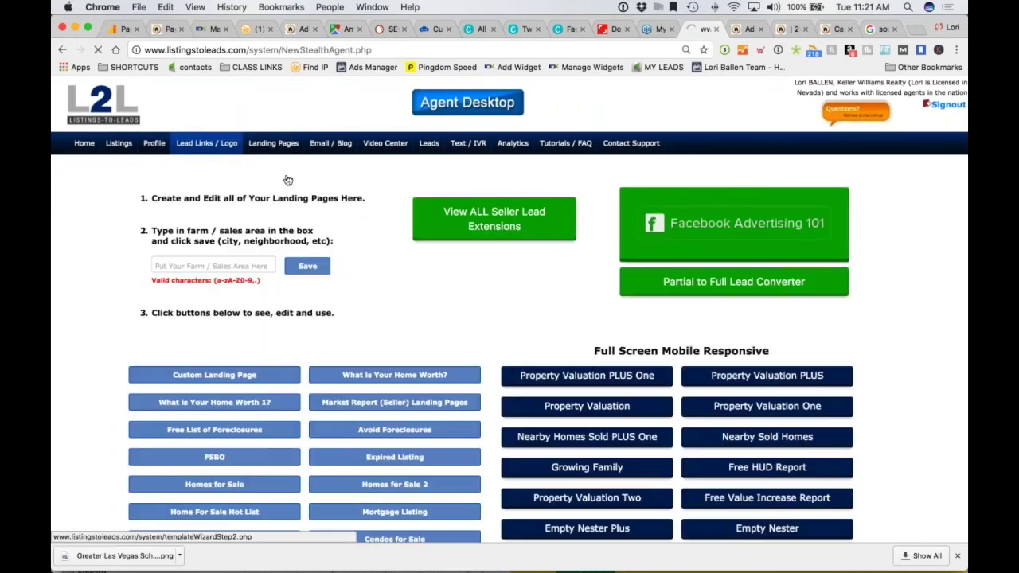
pyautogui.scroll(-3, 788, 284)
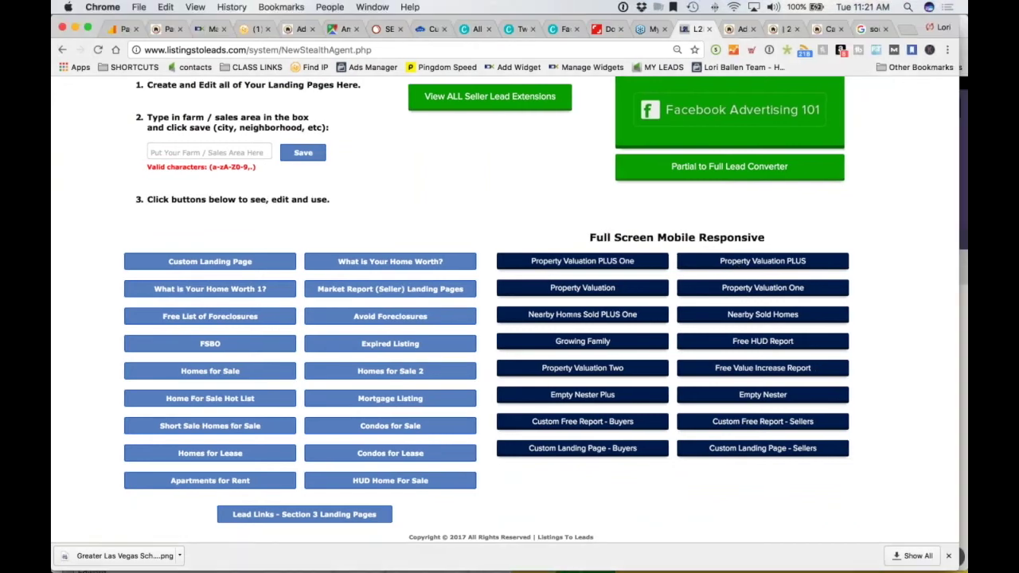
pyautogui.moveTo(618, 292)
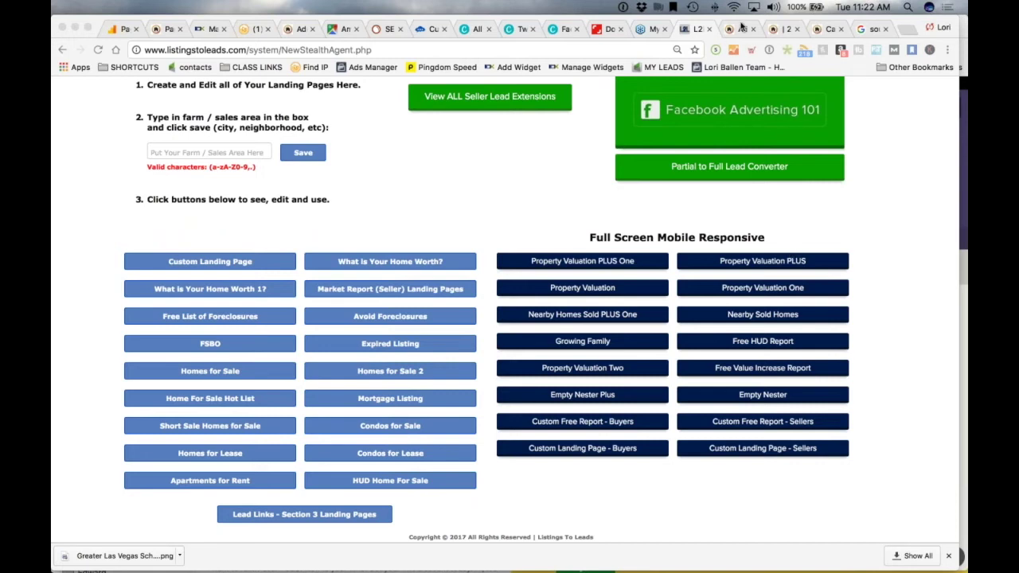
pyautogui.click(740, 29)
pyautogui.scroll(3, 462, 318)
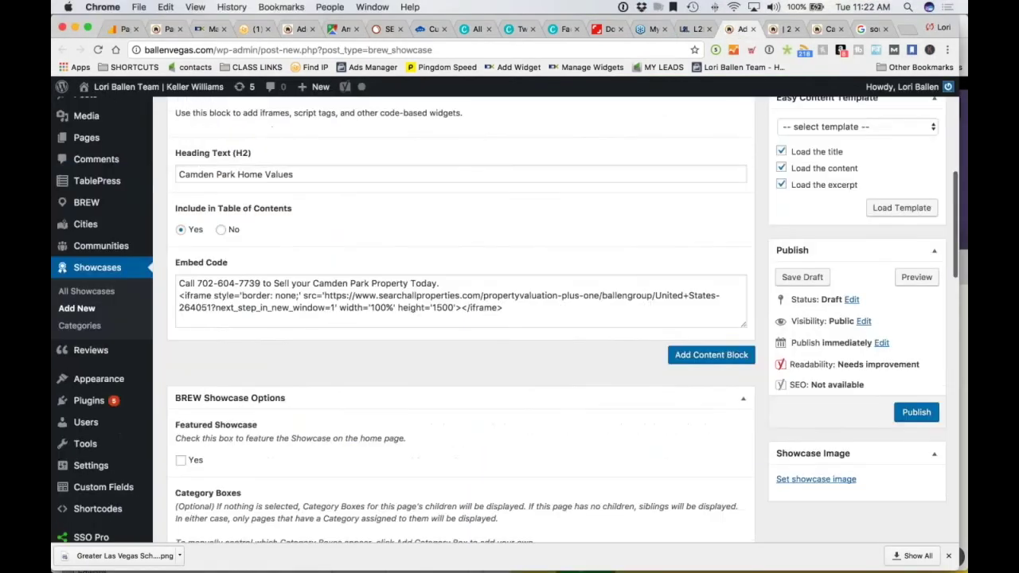
pyautogui.hotkey('ctrl', 'Tab')
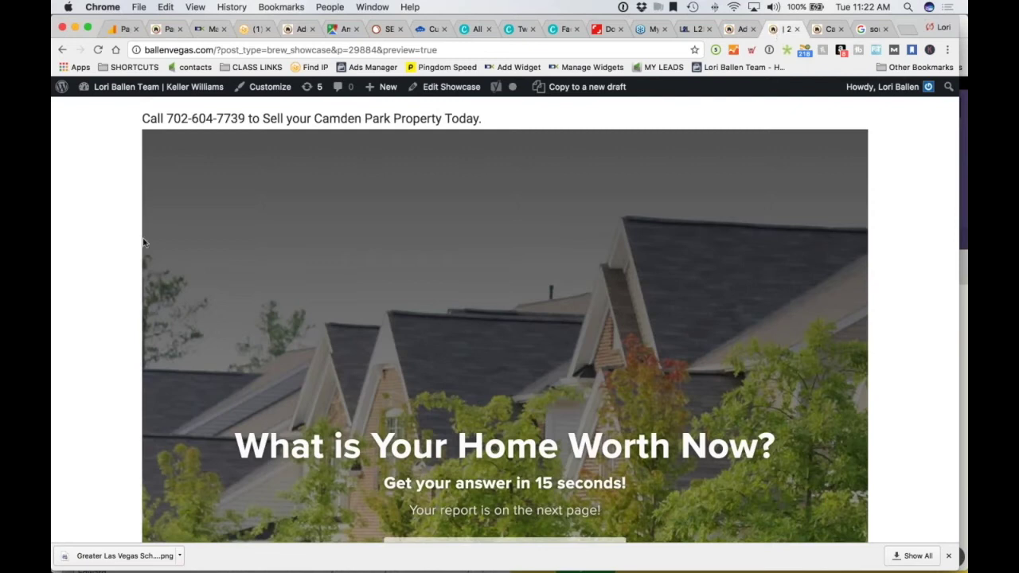
# Switch to the live Camden Park page and scroll to its 'Get Your Home Value Now!' form
pyautogui.scroll(-2, 510, 318)
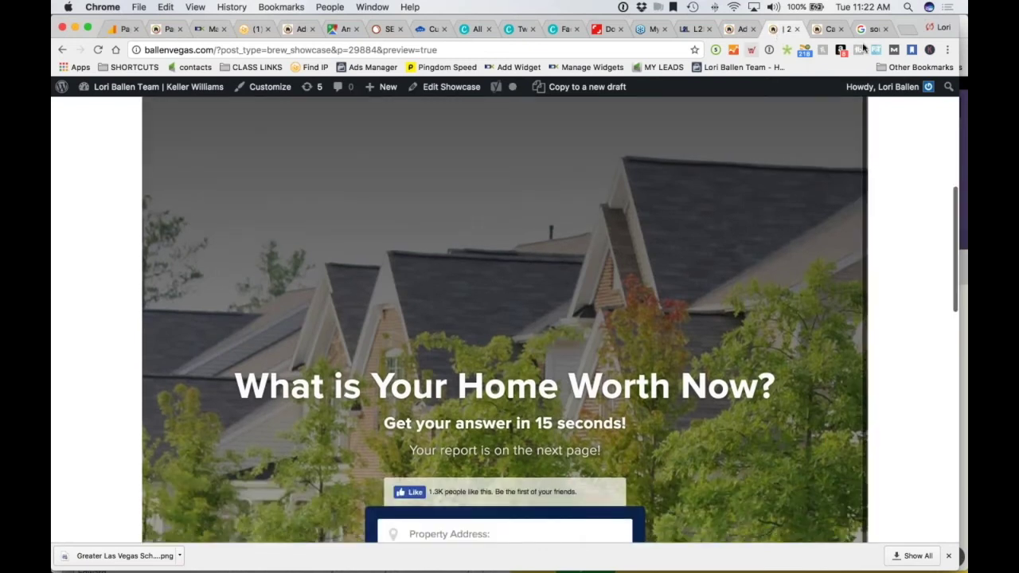
pyautogui.hotkey('ctrl', 'Tab')
pyautogui.scroll(2, 74, 230)
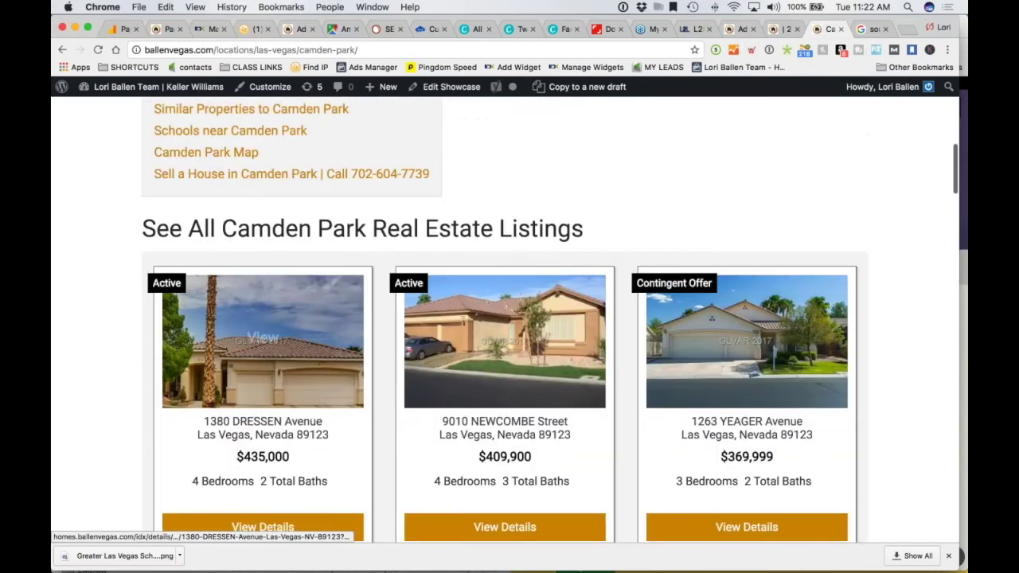
pyautogui.scroll(-15, 74, 230)
pyautogui.scroll(-15, 74, 230)
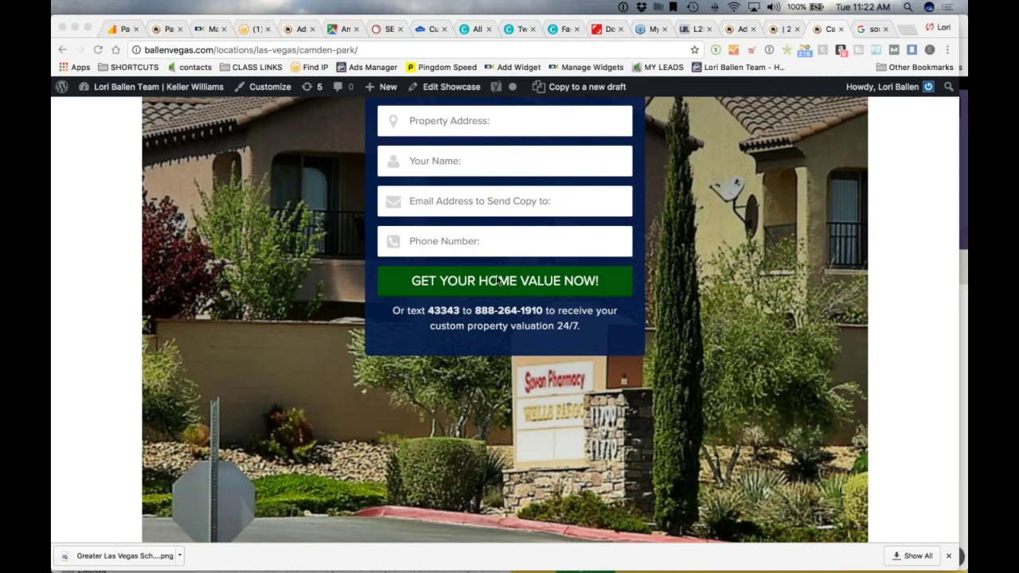
pyautogui.scroll(2, 596, 283)
pyautogui.scroll(4, 596, 283)
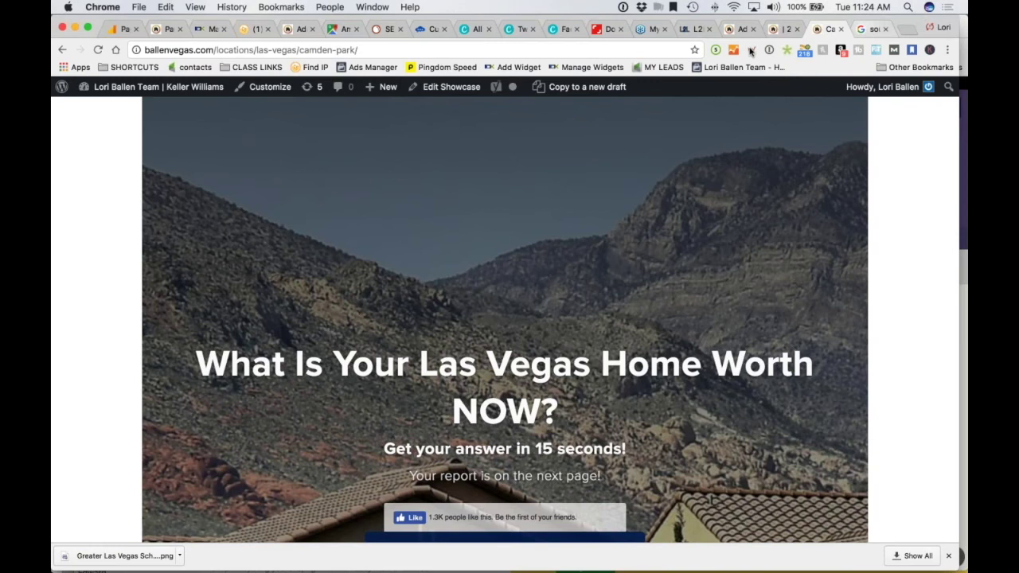
# Switch to the SEMrush dashboard tab
pyautogui.click(867, 29)
pyautogui.click(389, 28)
pyautogui.scroll(5, 509, 318)
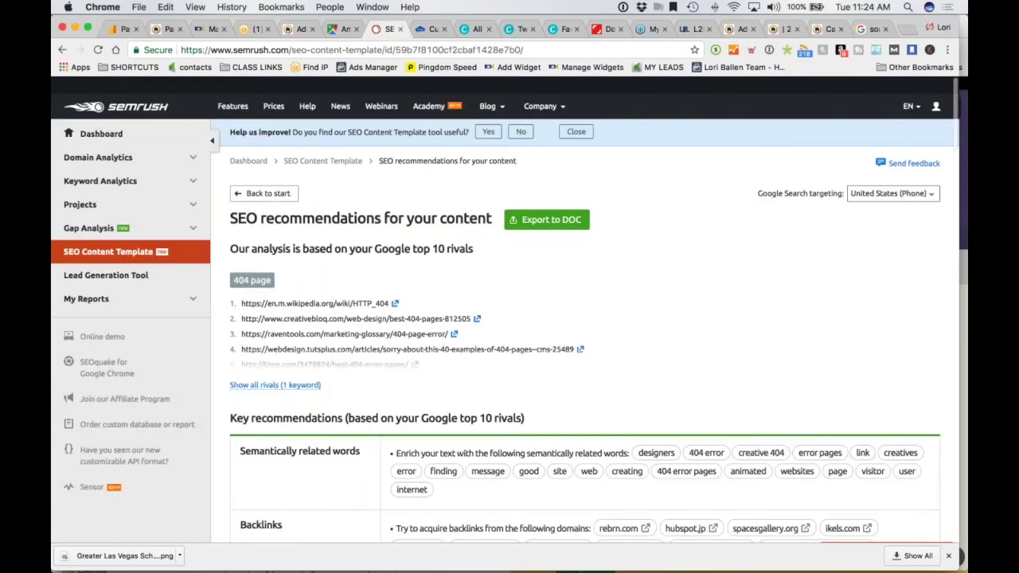
pyautogui.scroll(-1, 829, 116)
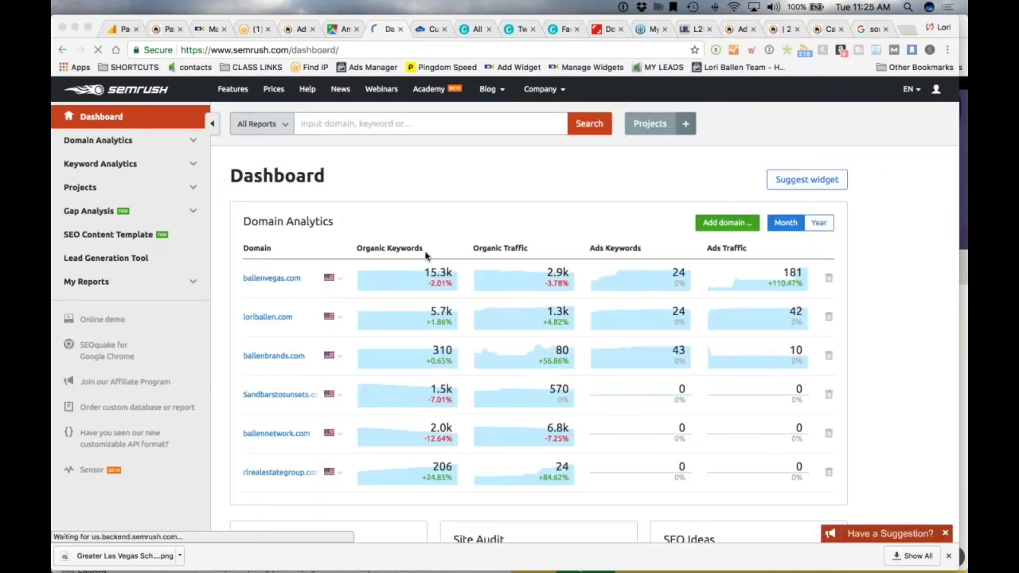
pyautogui.scroll(-3, 425, 255)
pyautogui.scroll(3, 340, 133)
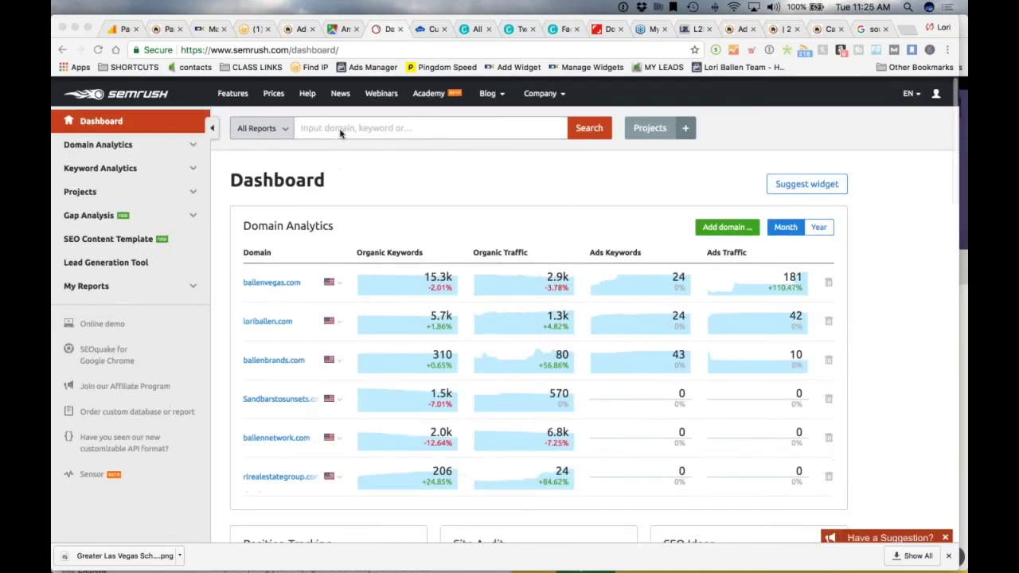
# Search SEMrush for 'home value' to see its 9.9K volume and $1.70 CPC overview
pyautogui.click(356, 126)
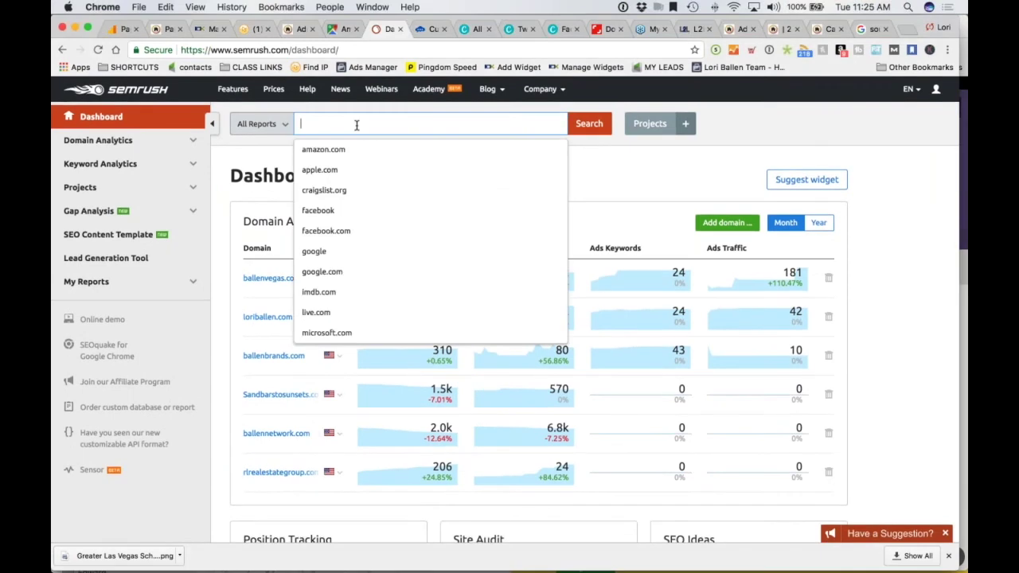
pyautogui.write('home value')
pyautogui.press('Return')
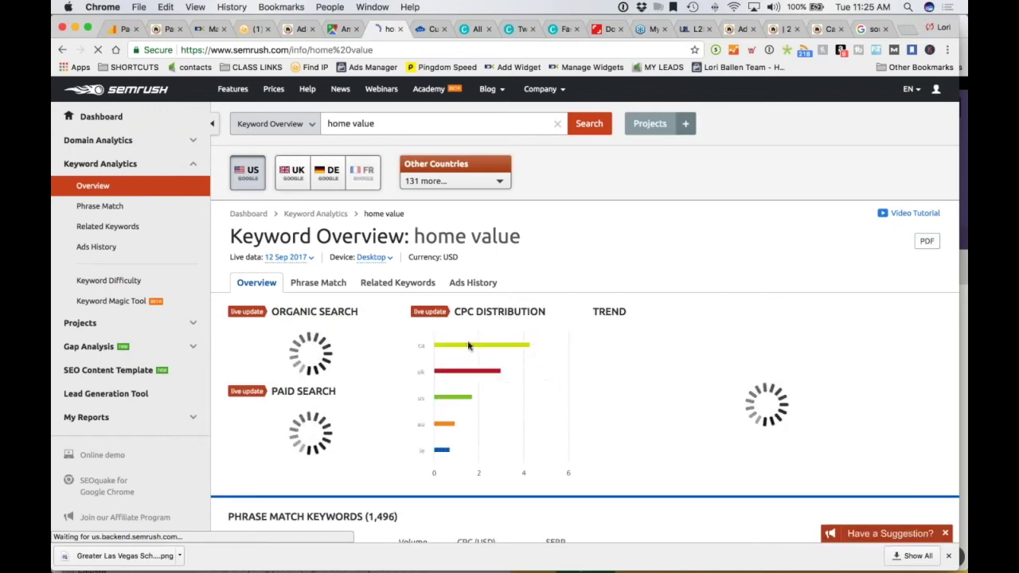
pyautogui.scroll(-3, 467, 345)
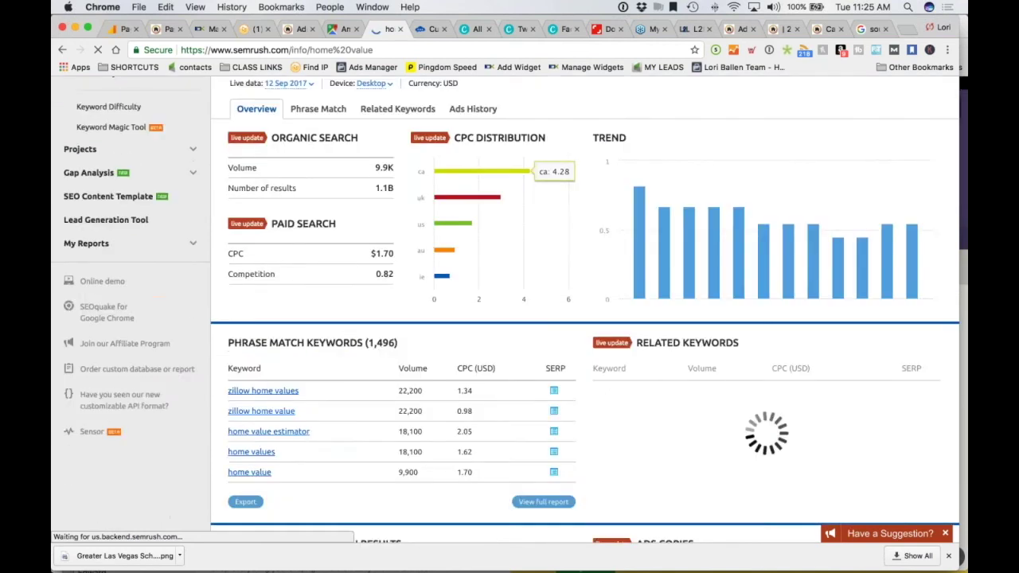
pyautogui.scroll(-1, 526, 319)
# Open the full Phrase Match report for 'home value' and dismiss the Export Manager tip
pyautogui.click(544, 417)
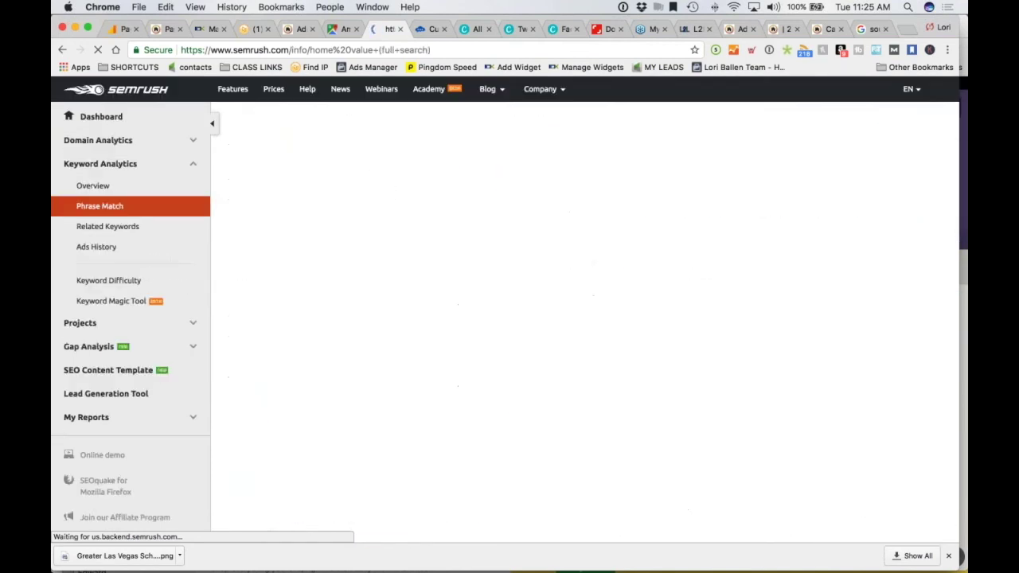
pyautogui.scroll(-6, 537, 424)
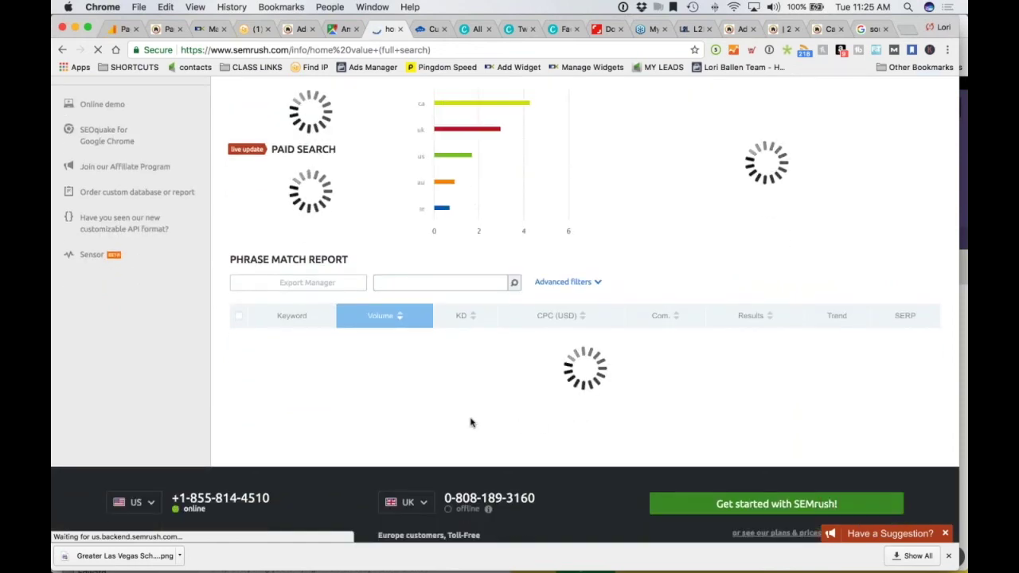
pyautogui.scroll(-3, 318, 384)
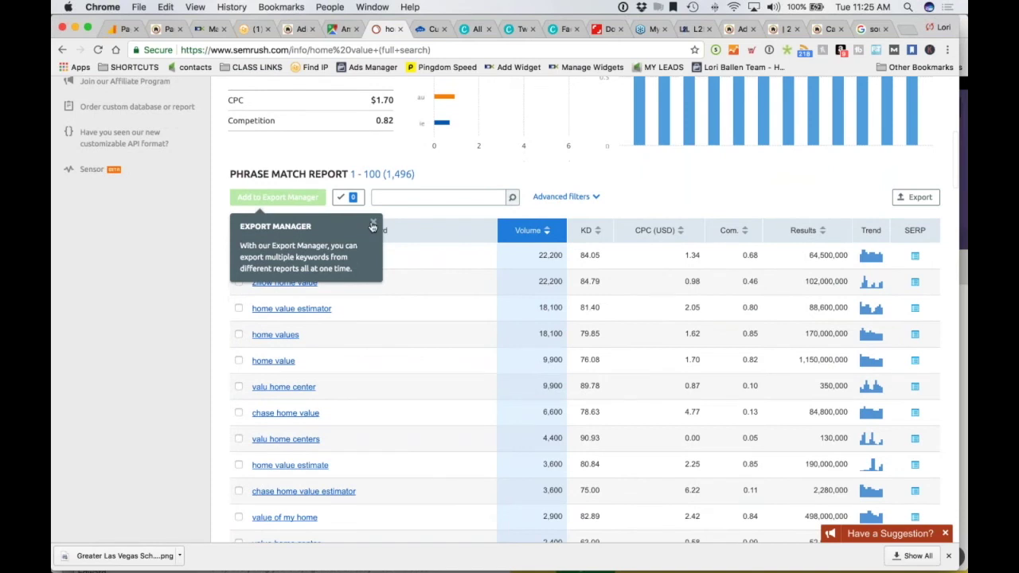
pyautogui.click(373, 222)
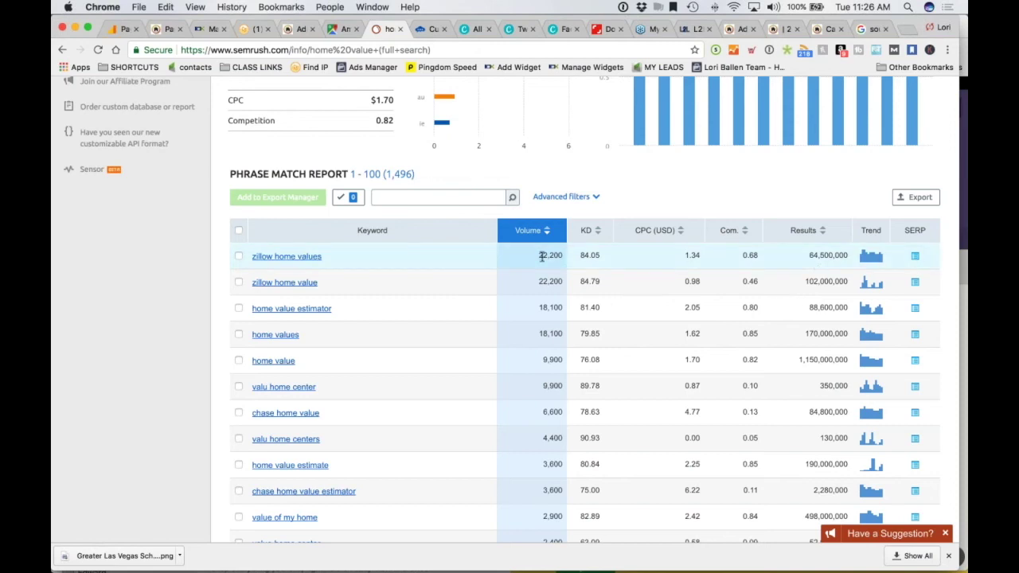
pyautogui.scroll(-2, 346, 315)
pyautogui.scroll(-1, 337, 313)
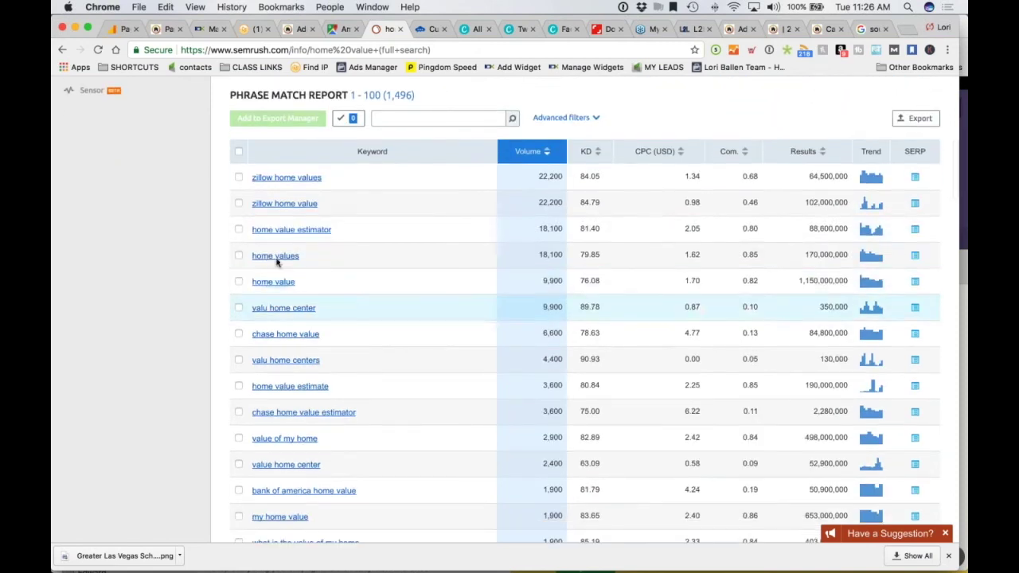
pyautogui.scroll(-5, 350, 232)
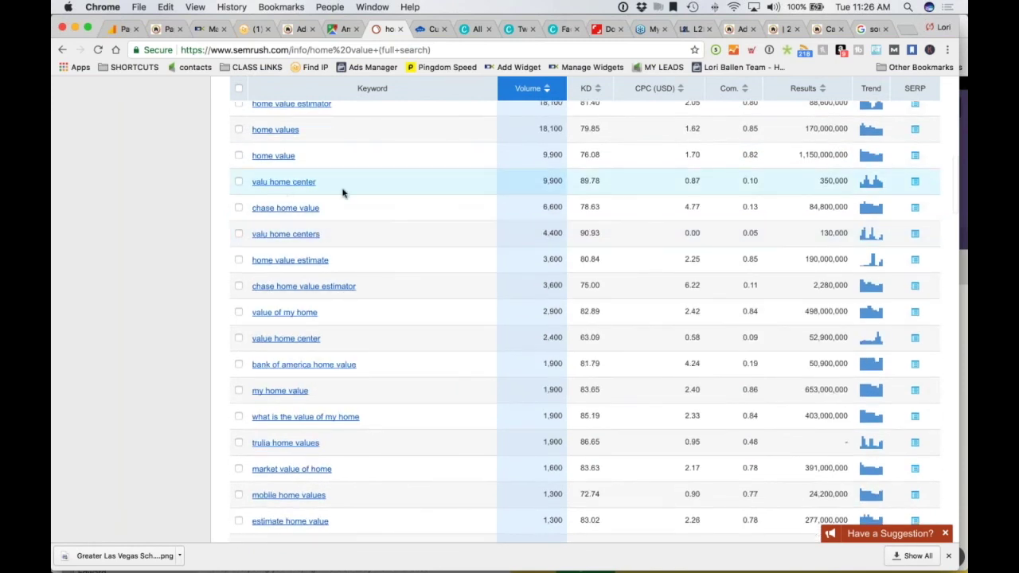
pyautogui.scroll(-1, 344, 193)
pyautogui.scroll(-2, 342, 193)
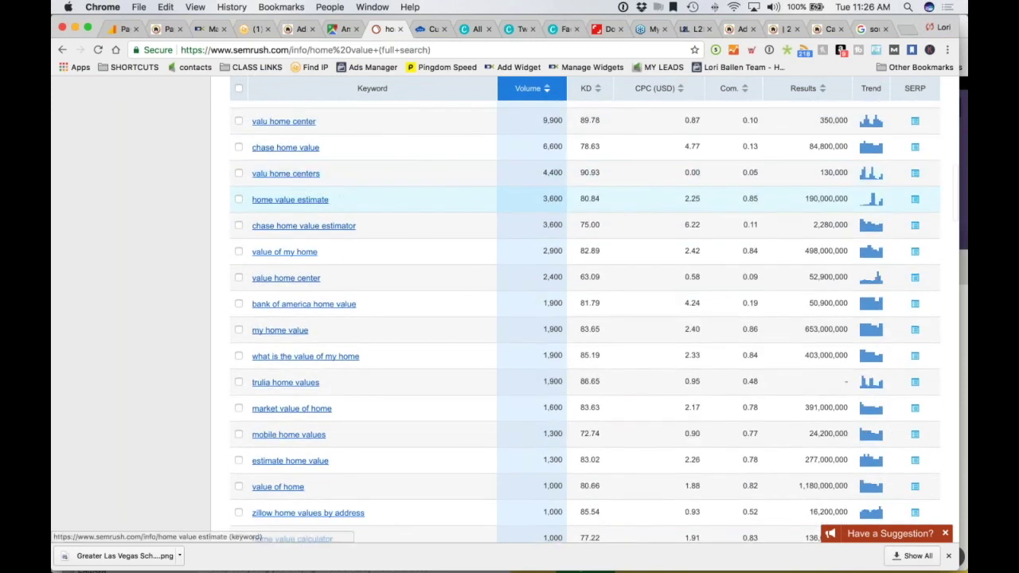
pyautogui.scroll(-1, 280, 212)
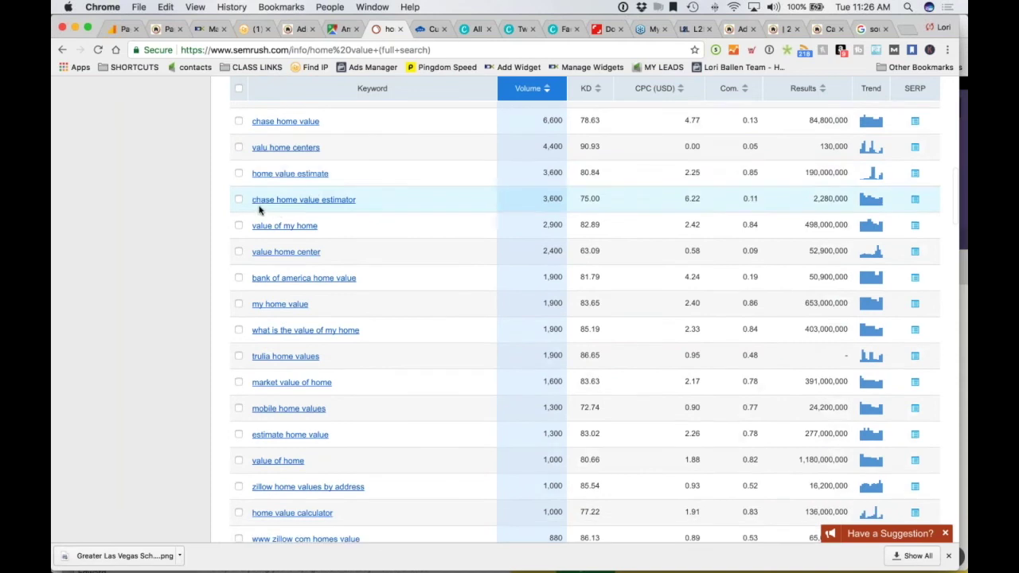
pyautogui.scroll(-1, 362, 231)
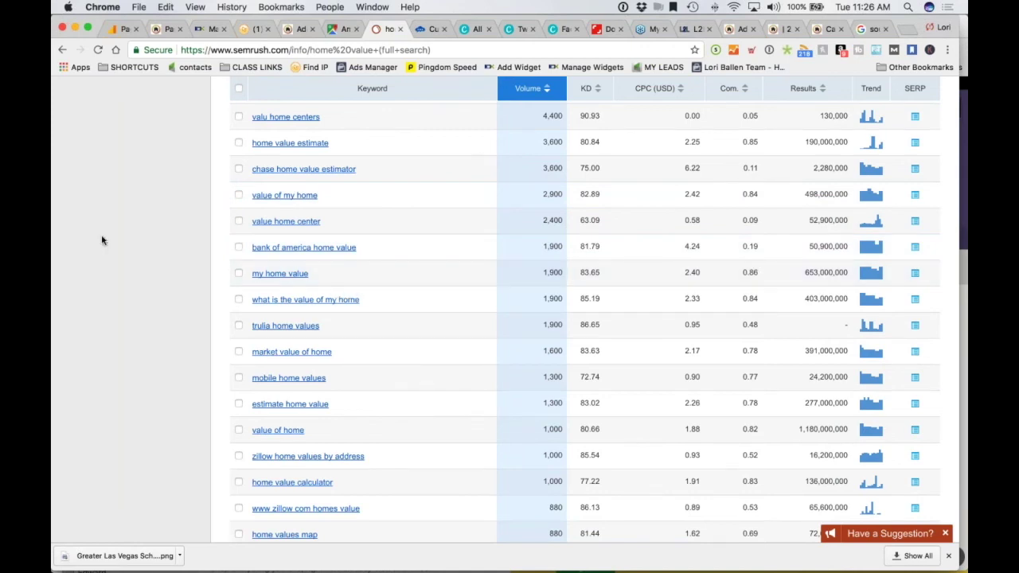
pyautogui.scroll(15, 101, 239)
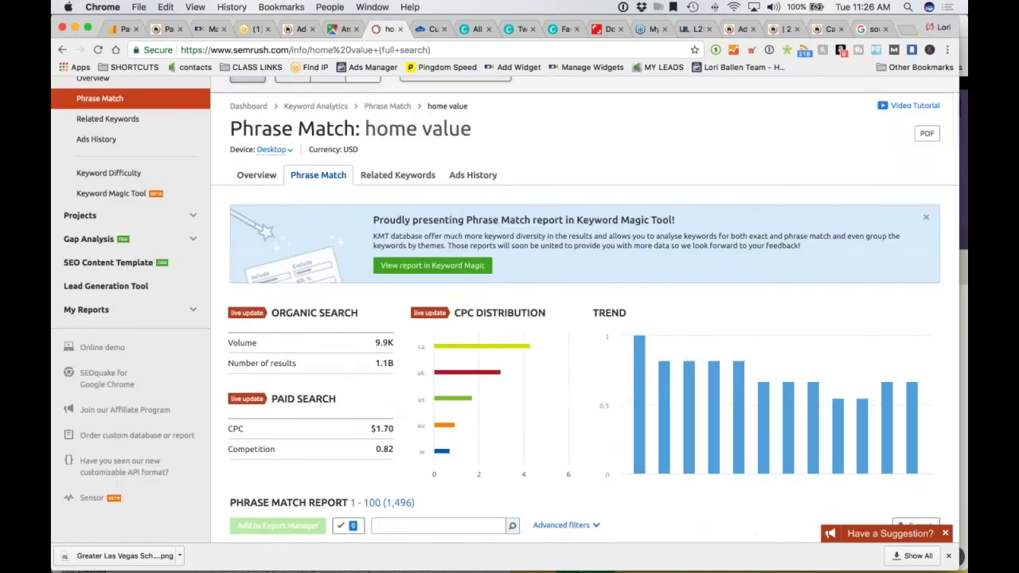
# Finish scrolling the Phrase Match table, then switch to the ballenvegas.com Camden Park home worth page
pyautogui.scroll(-10, 148, 246)
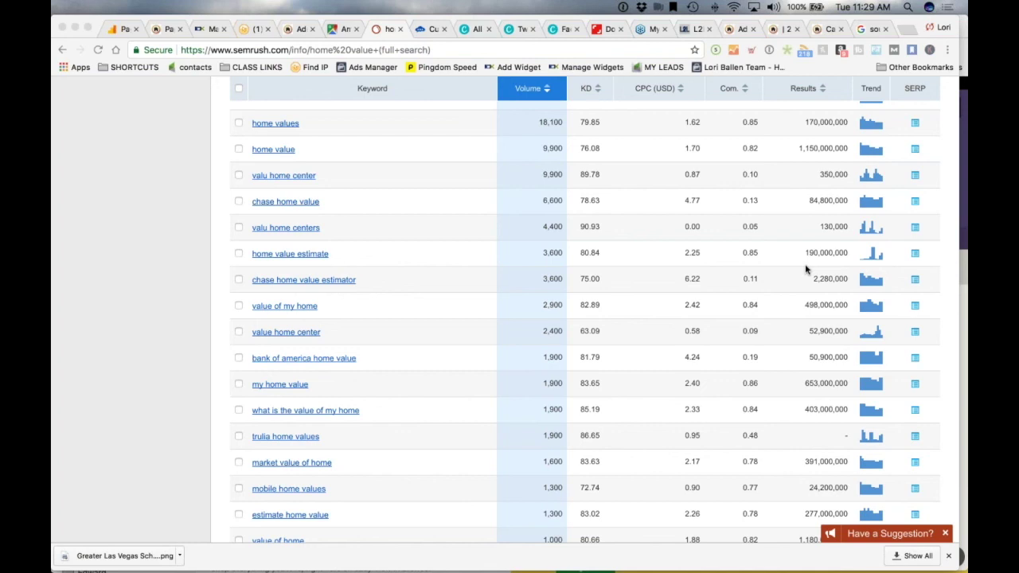
pyautogui.click(780, 30)
# Go back to the Add New Showcase editor with the Camden Park Home Values block, scrolled to the top
pyautogui.click(826, 30)
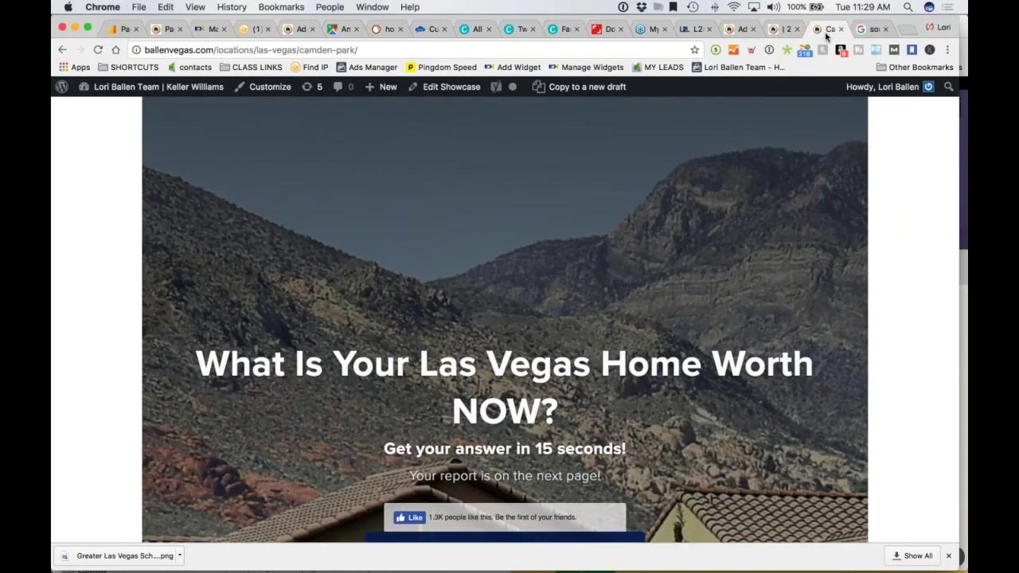
pyautogui.click(739, 29)
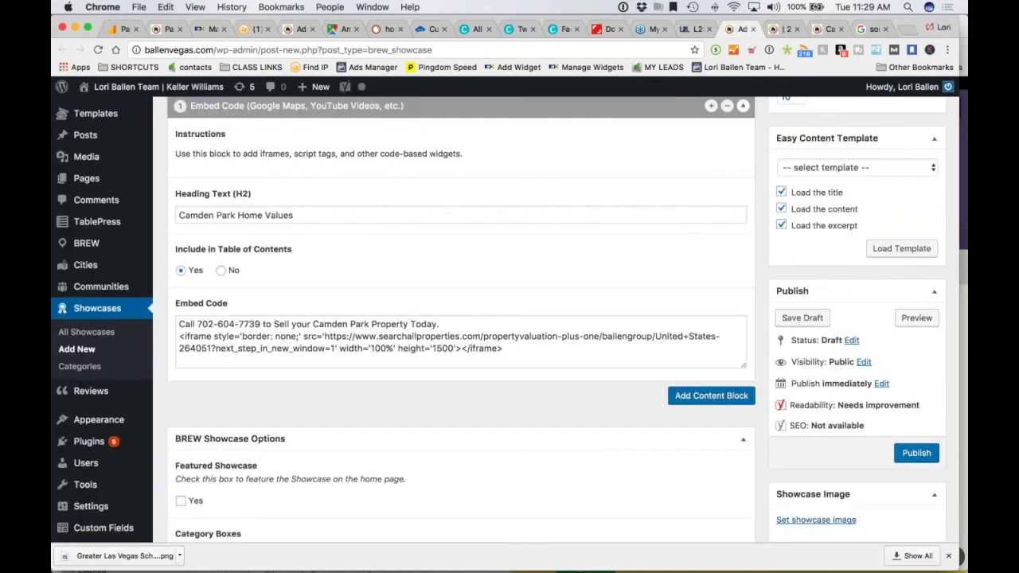
pyautogui.scroll(8, 460, 318)
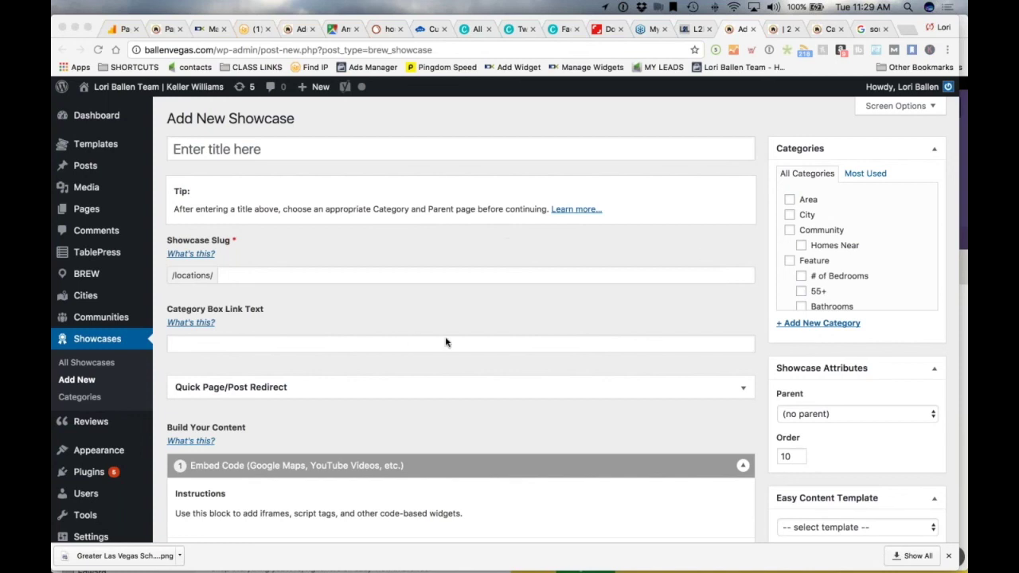
# Enter '89123 Community Page' as the showcase title and Save Draft from the Publish box
pyautogui.click(260, 147)
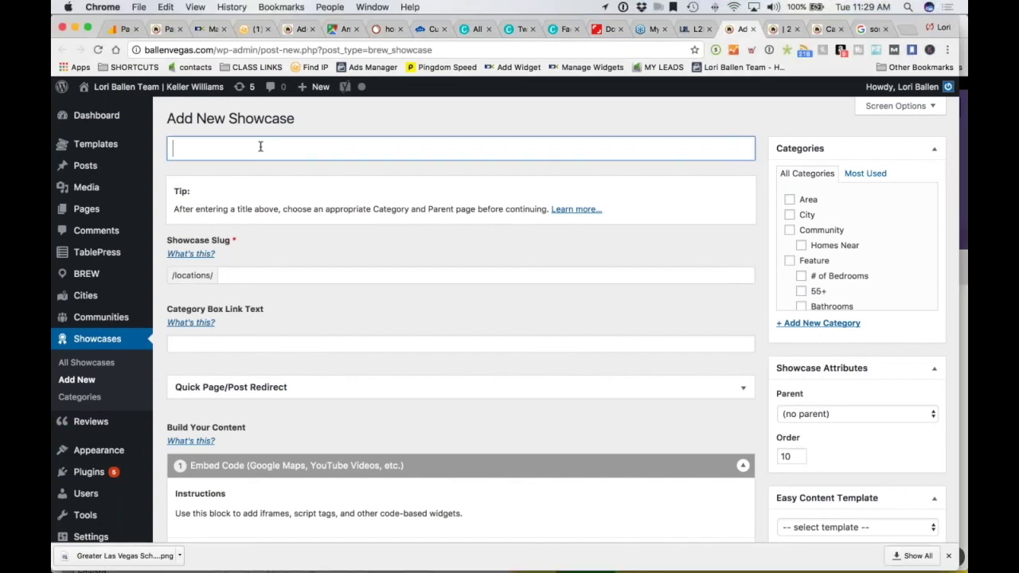
pyautogui.click(347, 152)
pyautogui.write('89123 Community Pag')
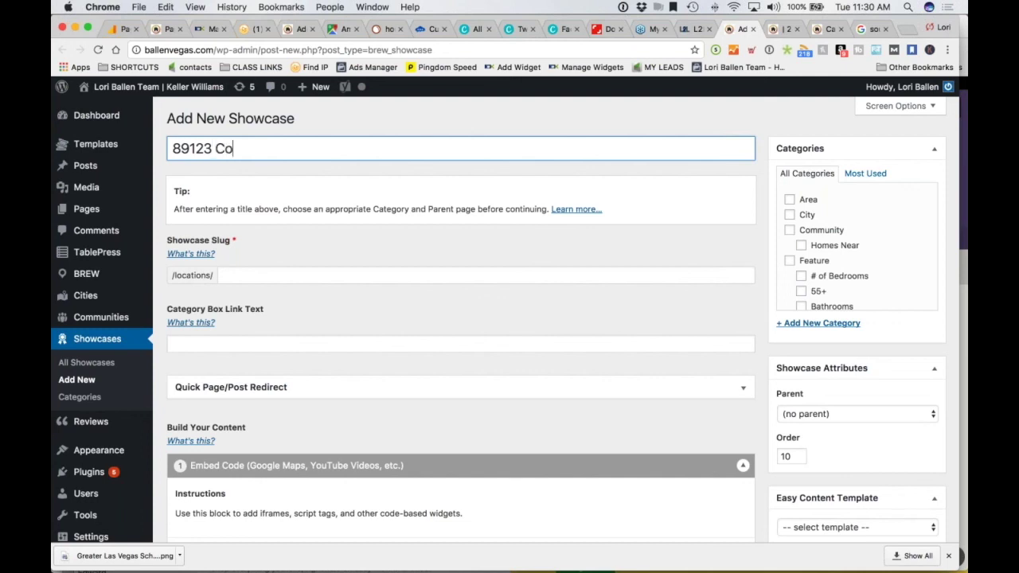
pyautogui.write('e')
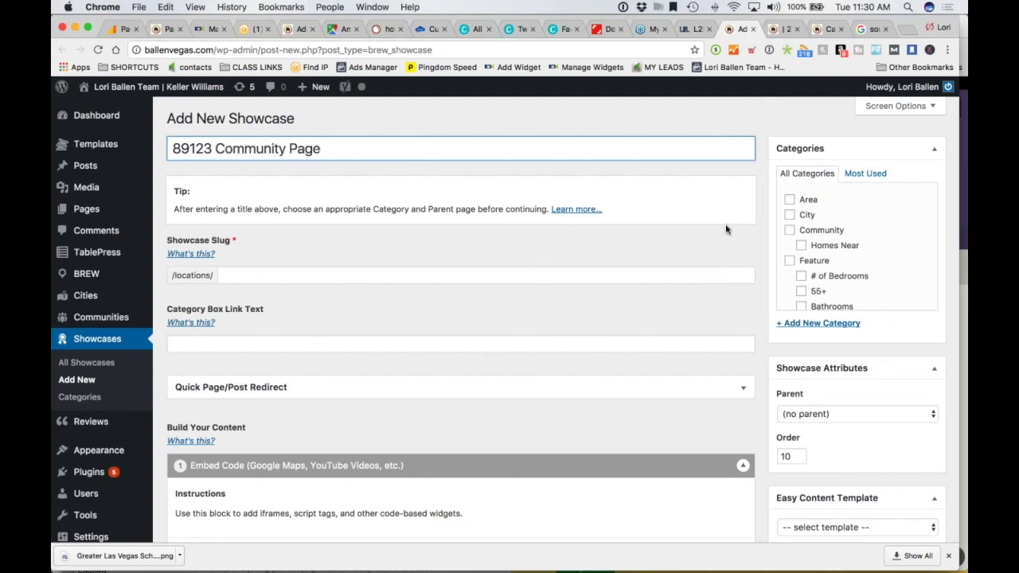
pyautogui.scroll(-2, 760, 327)
pyautogui.scroll(-8, 759, 326)
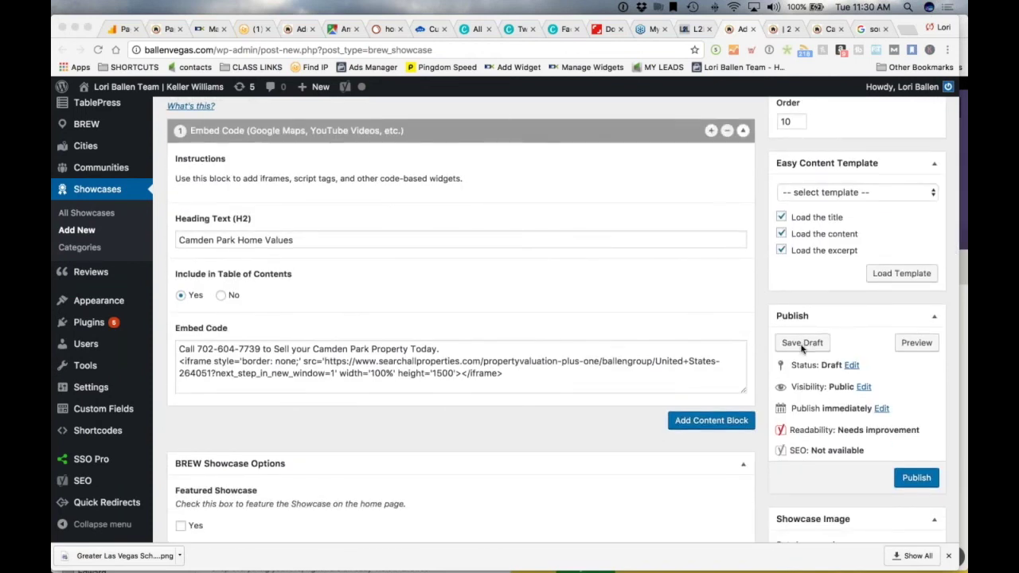
pyautogui.click(802, 343)
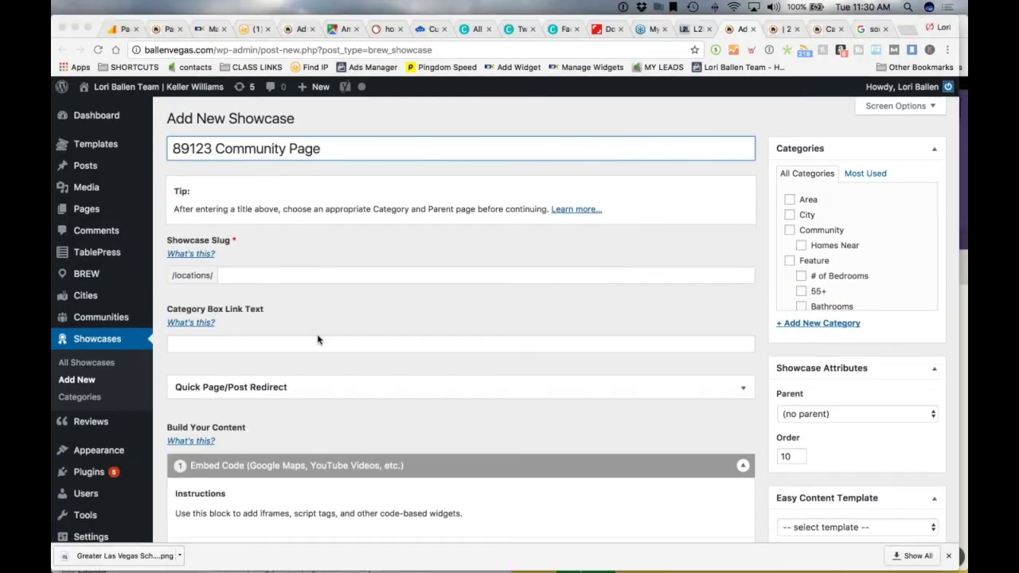
# Open the Dashboard in a new tab and filter Showcases to Drafts (20), which lists 89123 Community Page
pyautogui.rightClick(99, 115)
pyautogui.click(139, 123)
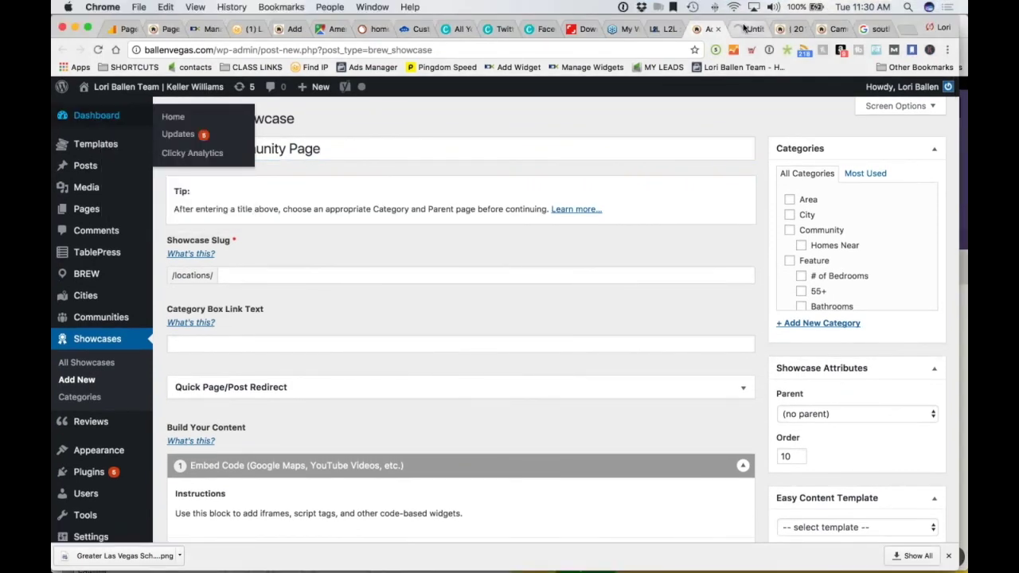
pyautogui.click(752, 29)
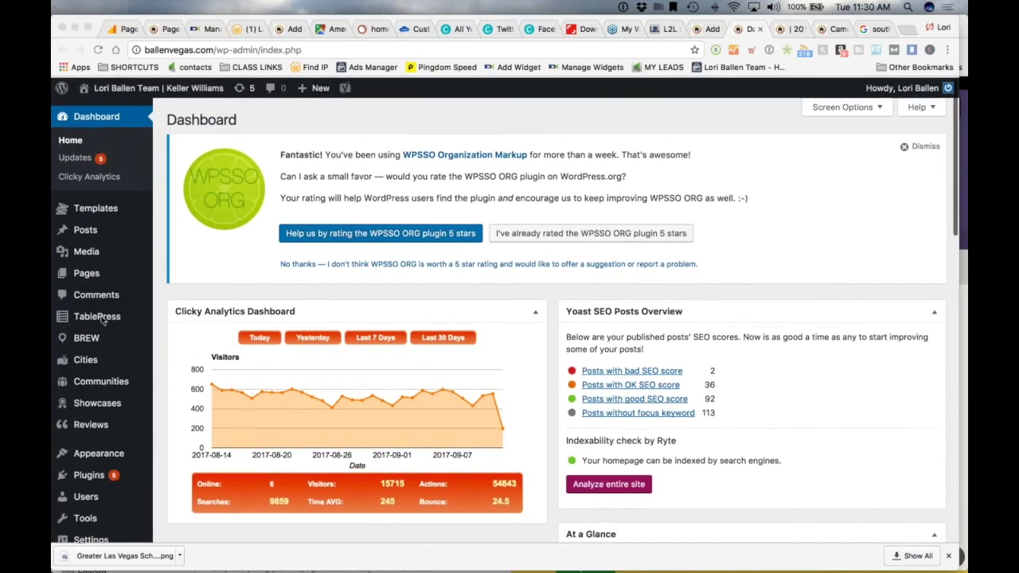
pyautogui.scroll(-3, 102, 321)
pyautogui.click(112, 295)
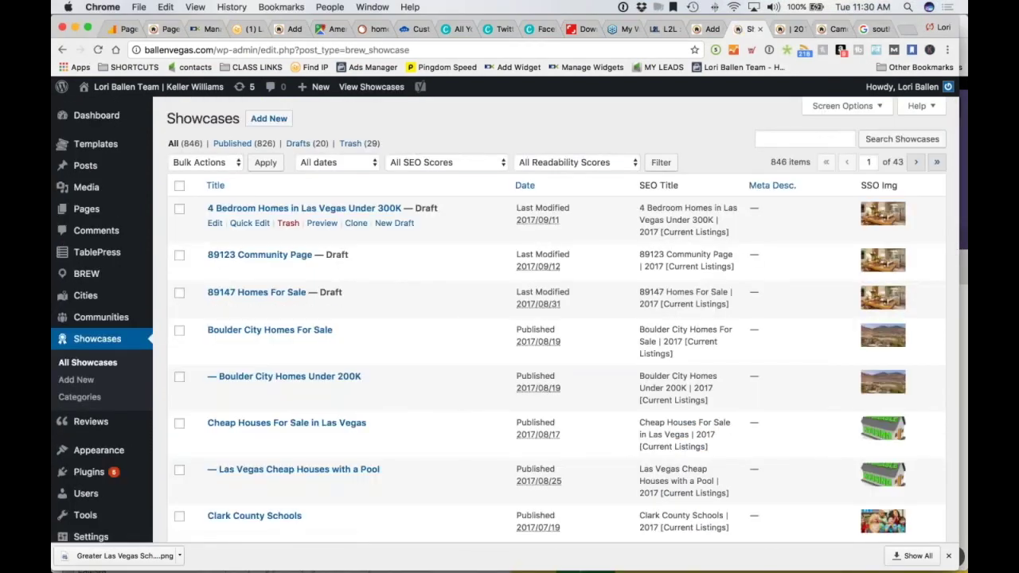
pyautogui.click(306, 144)
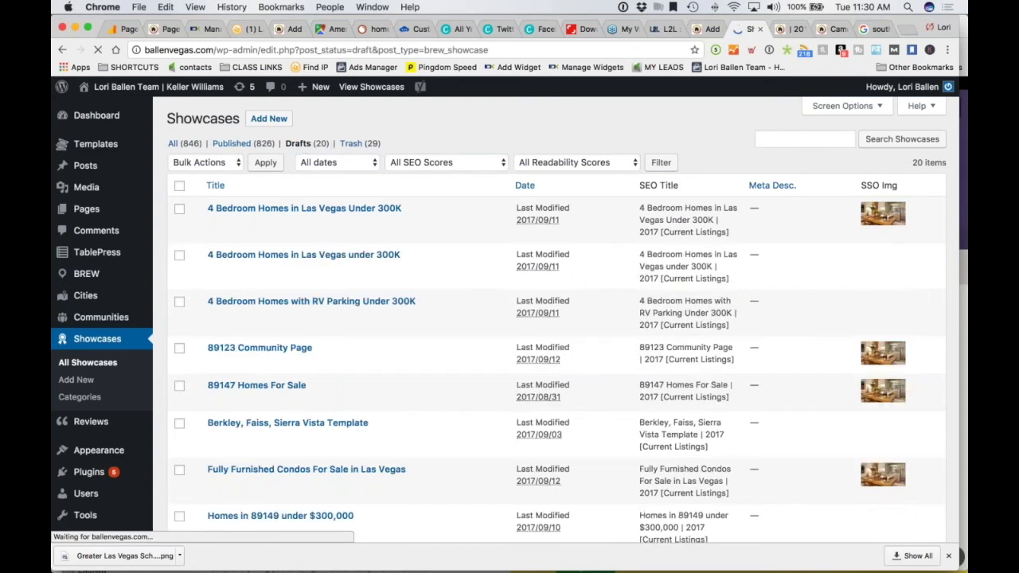
pyautogui.scroll(-4, 318, 398)
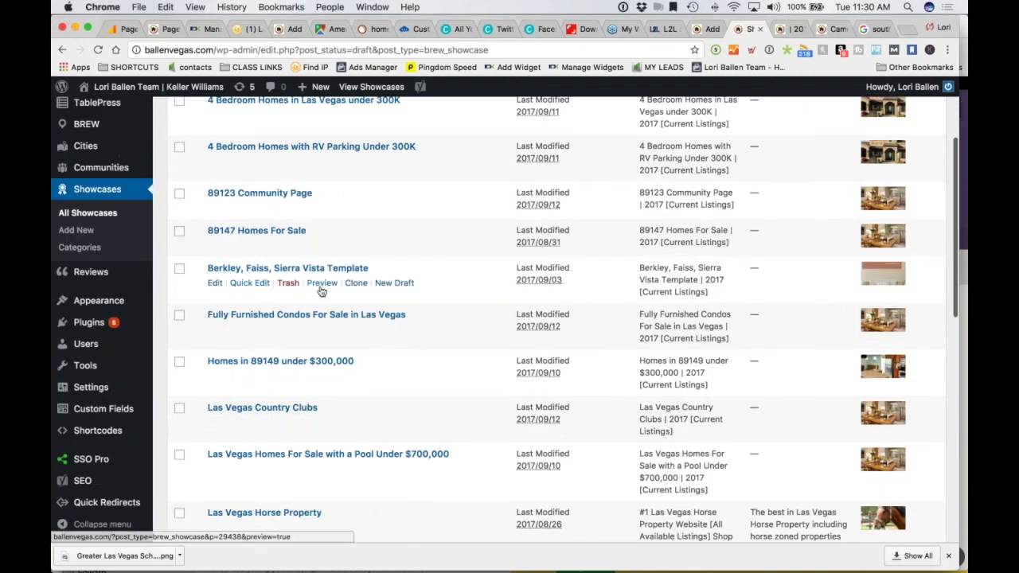
# Preview the Berkley, Faiss, Sierra Vista Template draft and scroll through its Stetson Ranch listings and nearby schools
pyautogui.click(322, 284)
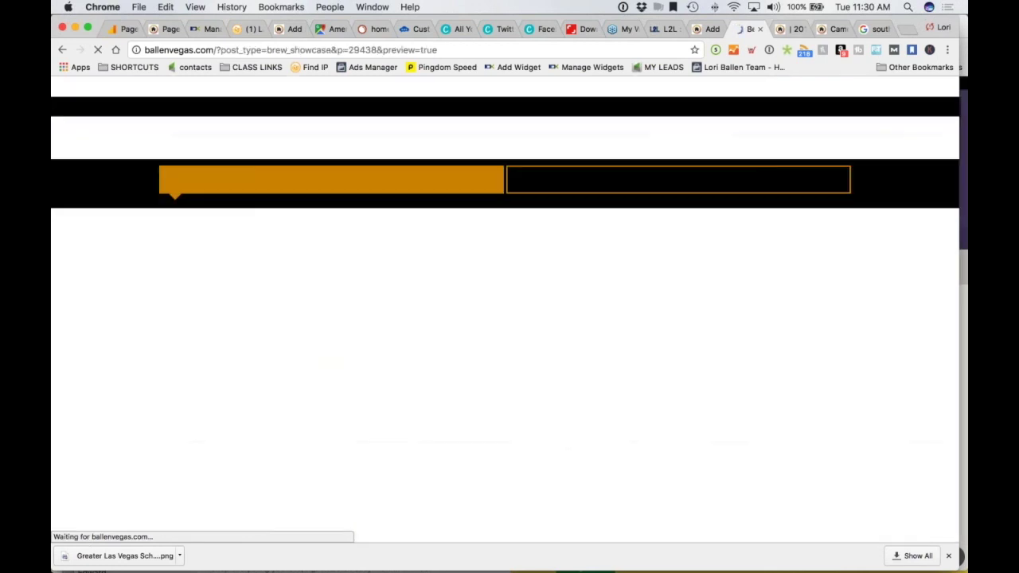
pyautogui.scroll(-5, 93, 350)
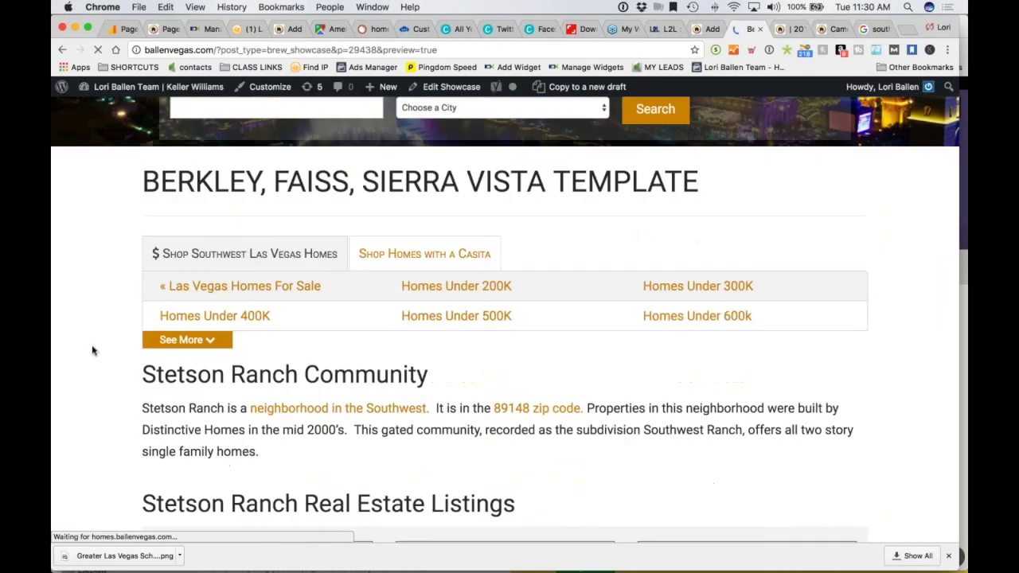
pyautogui.scroll(-10, 93, 350)
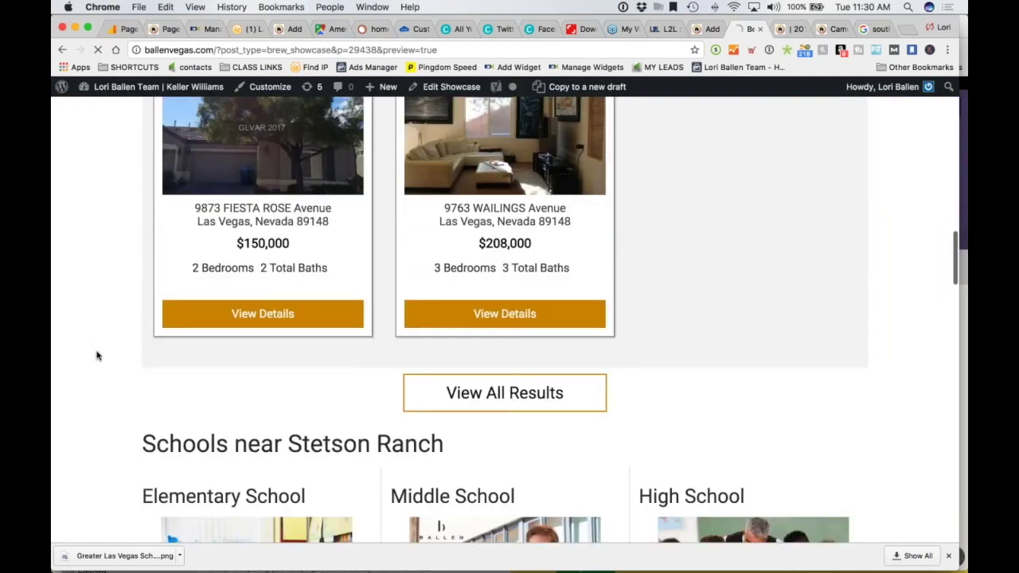
pyautogui.scroll(-1, 234, 239)
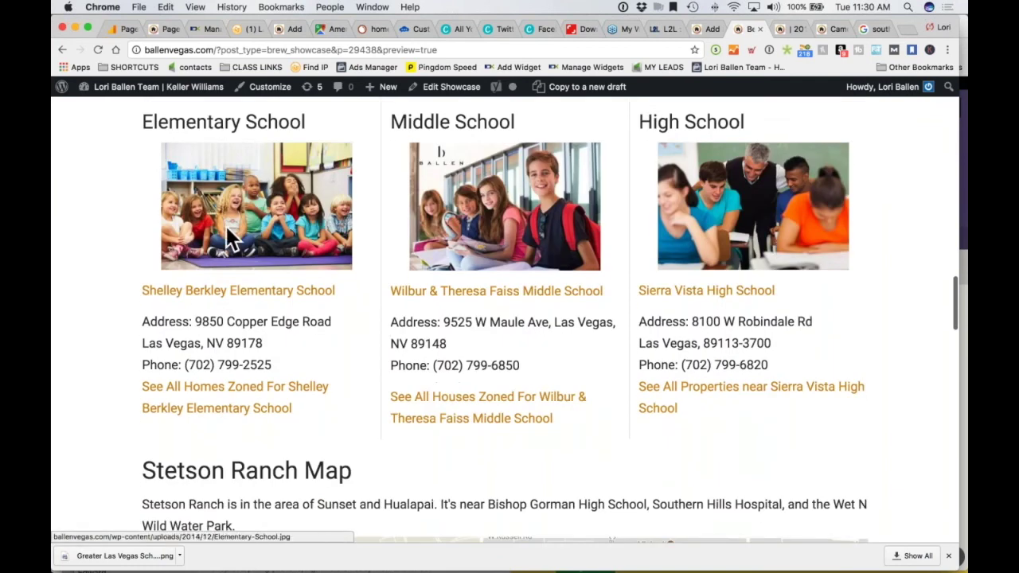
pyautogui.scroll(10, 265, 314)
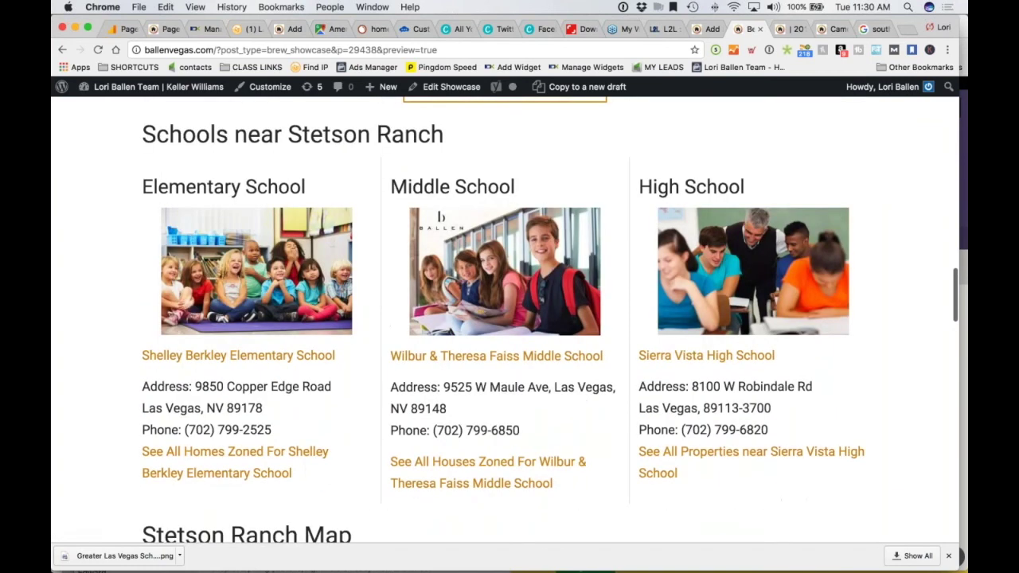
pyautogui.scroll(3, 266, 314)
pyautogui.scroll(-4, 265, 314)
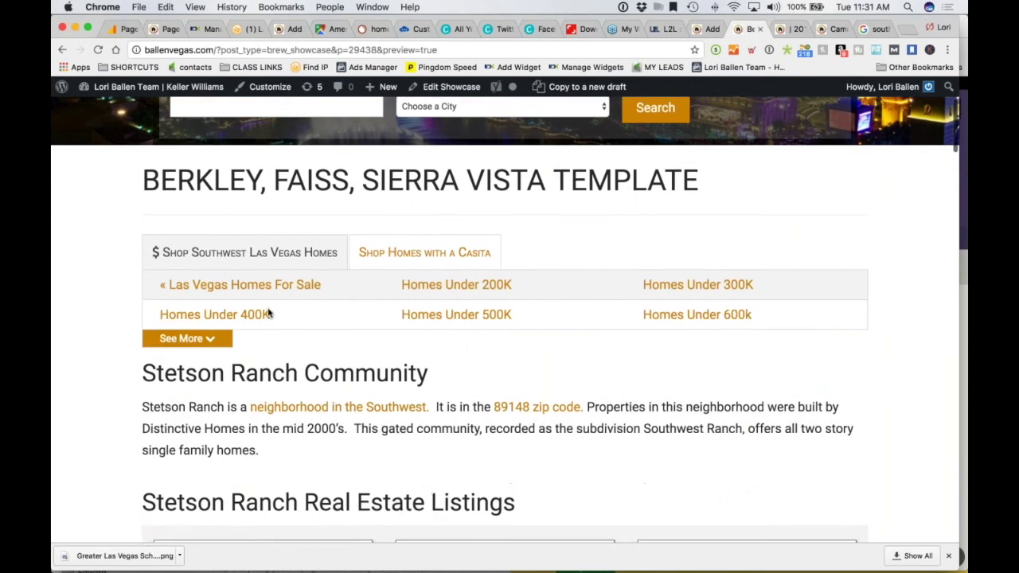
pyautogui.scroll(-8, 338, 310)
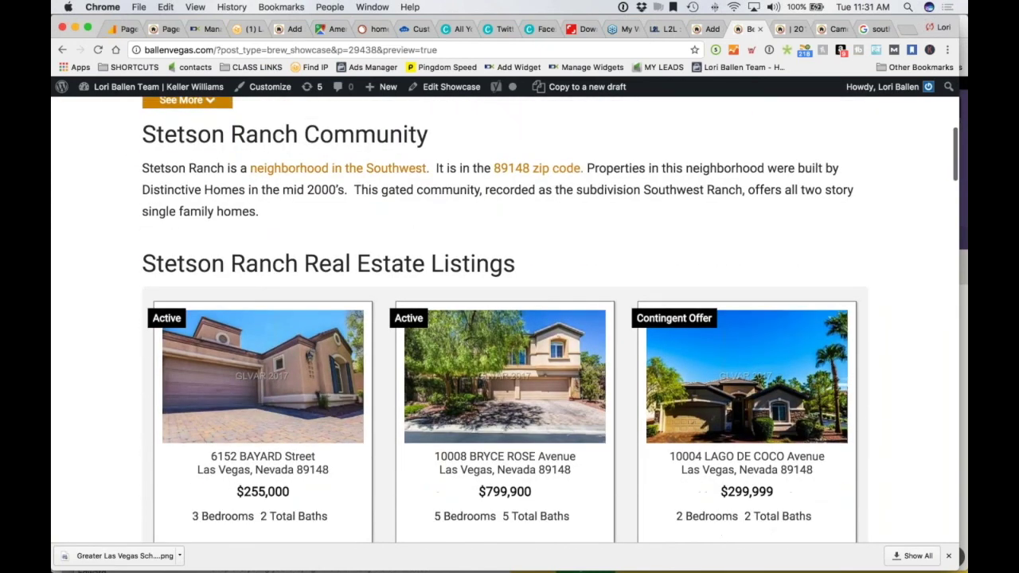